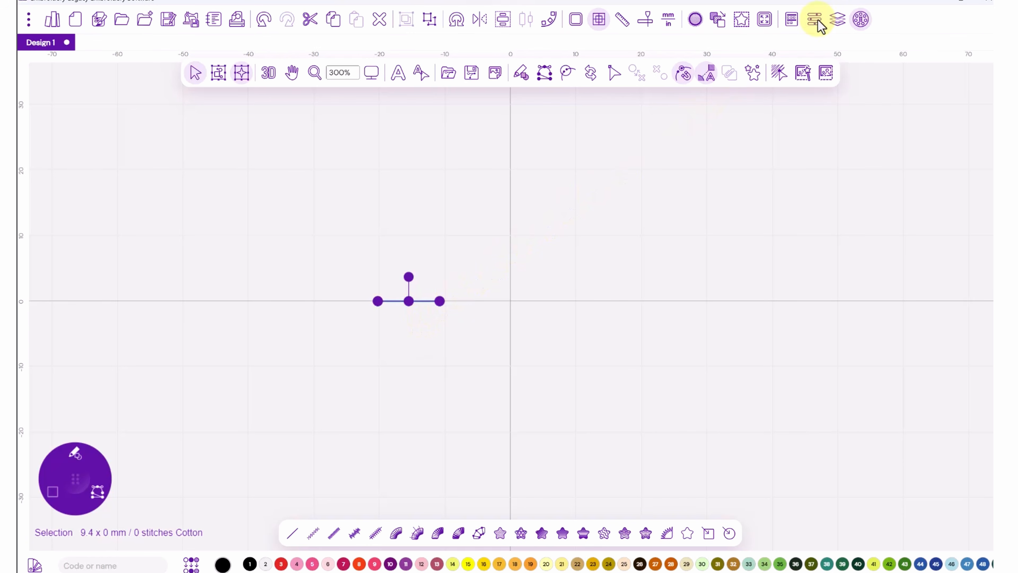
# - Set the selected line's width to 8 mm and convert it to a motif run stitch
pyautogui.click(815, 21)
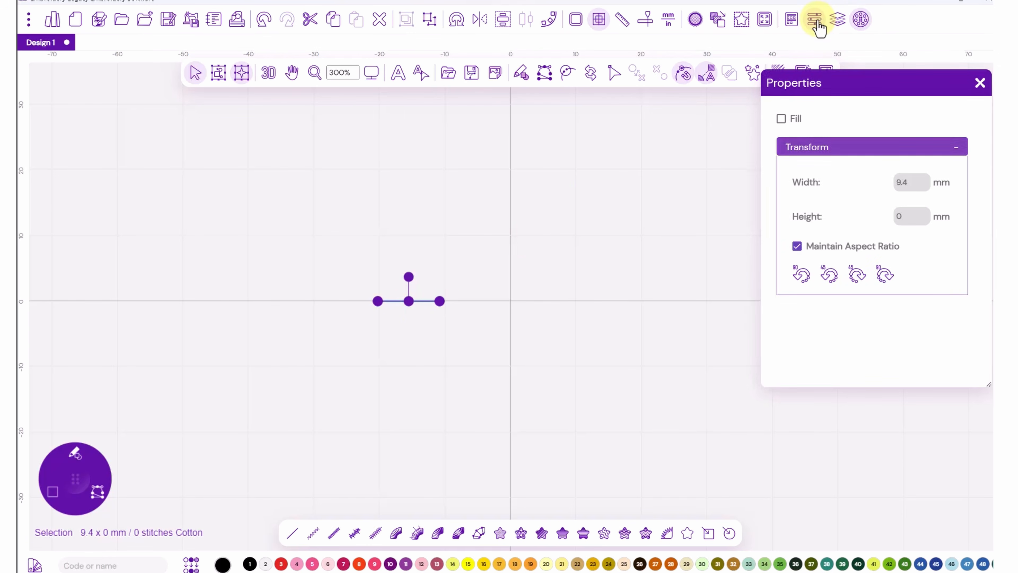
pyautogui.doubleClick(906, 182)
pyautogui.write('8')
pyautogui.press('Return')
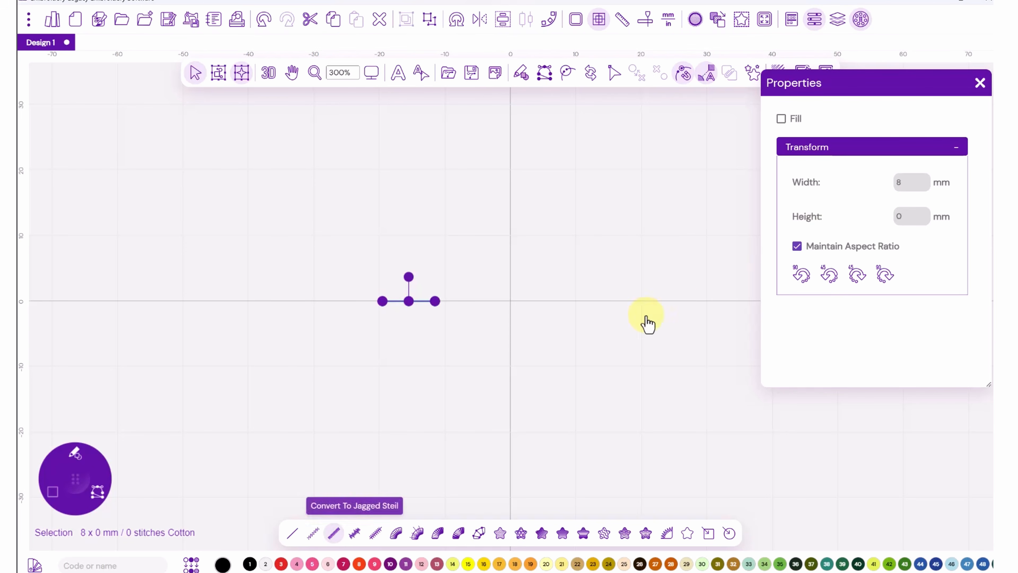
pyautogui.click(313, 535)
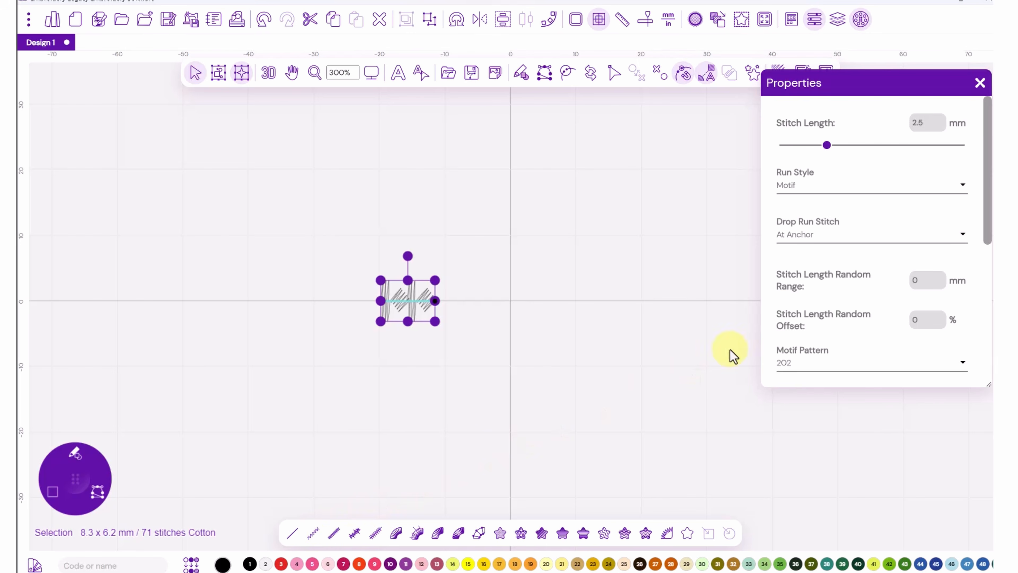
# - Change the run's motif pattern to candlewicking01 and set its pattern size to 8 mm
pyautogui.moveTo(988, 241); pyautogui.dragTo(986, 325)
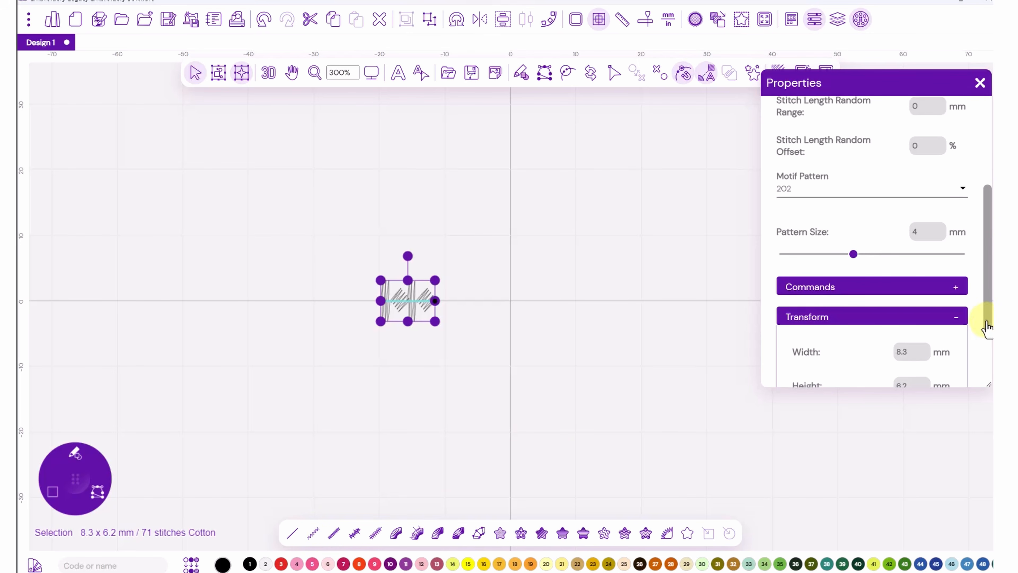
pyautogui.click(921, 231)
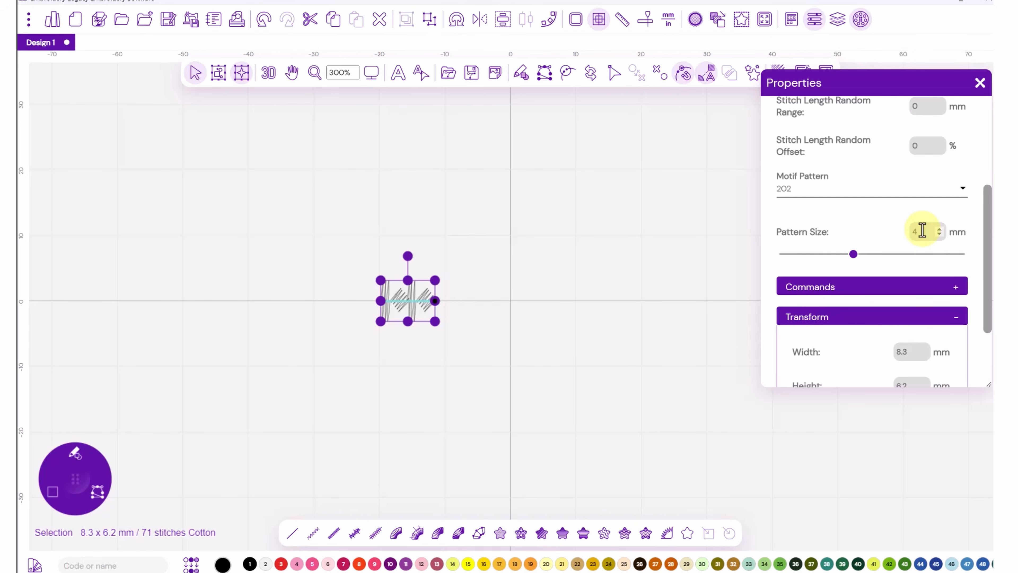
pyautogui.click(429, 313)
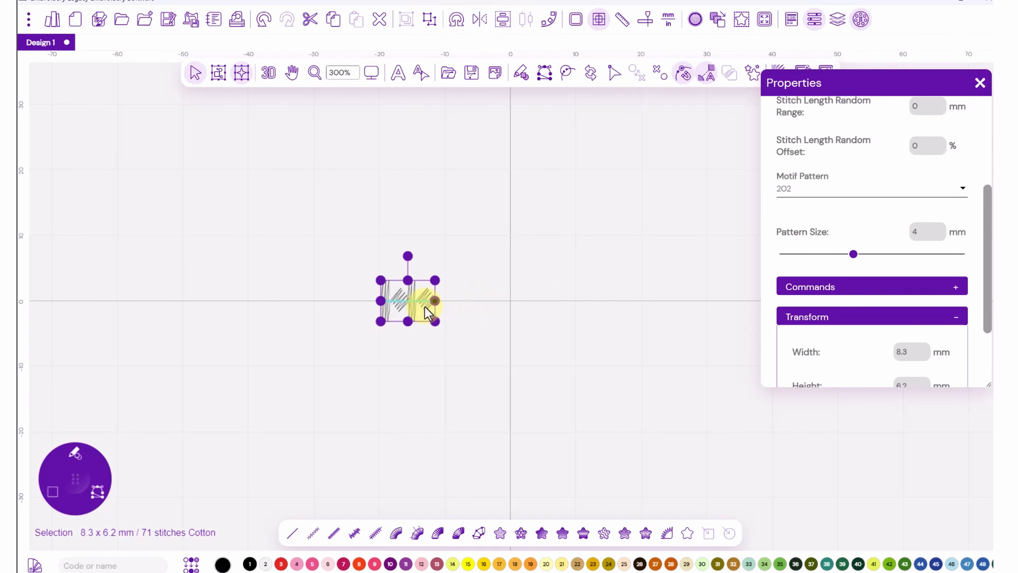
pyautogui.click(960, 191)
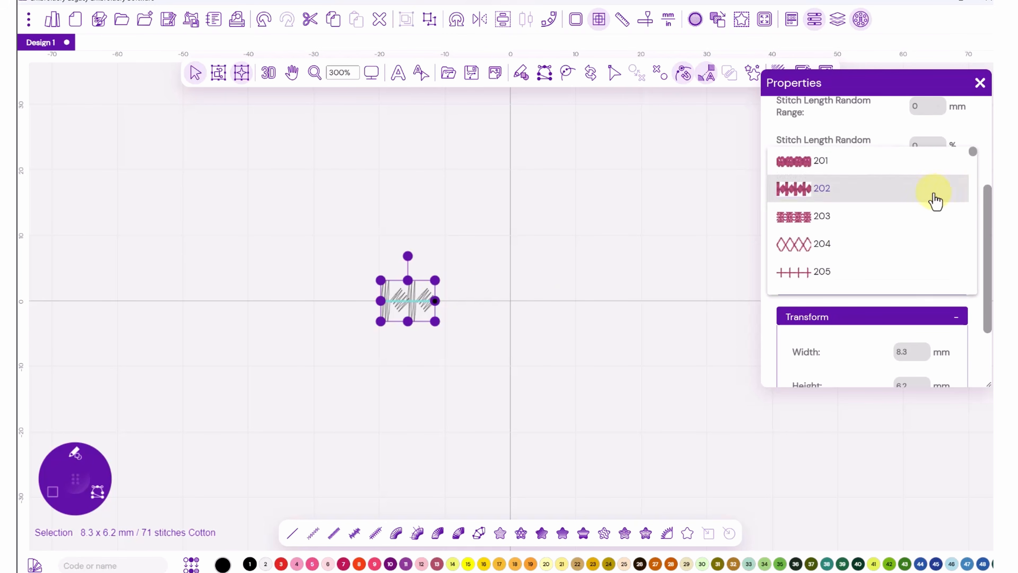
pyautogui.scroll(-15, 868, 212)
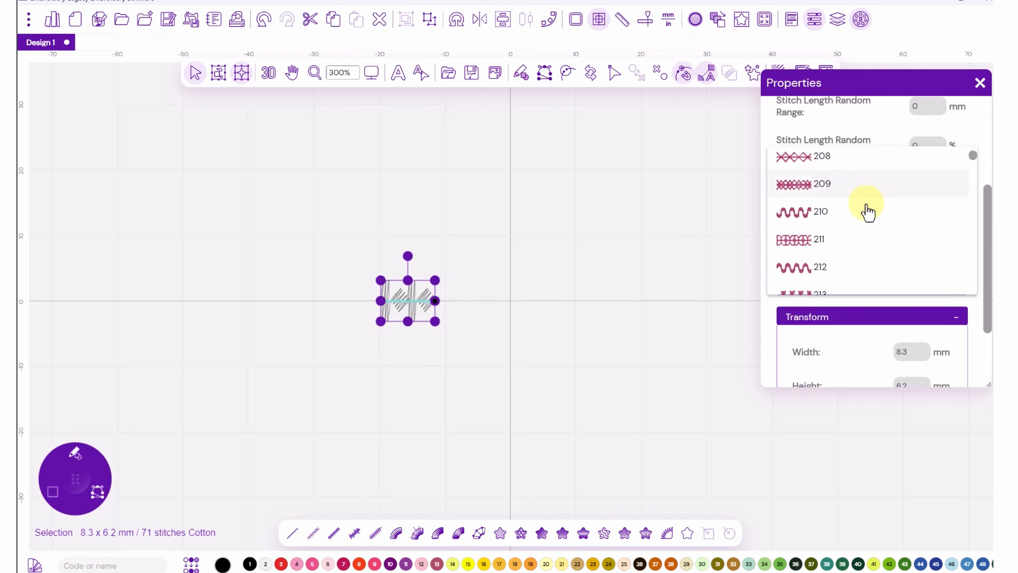
pyautogui.scroll(-15, 867, 211)
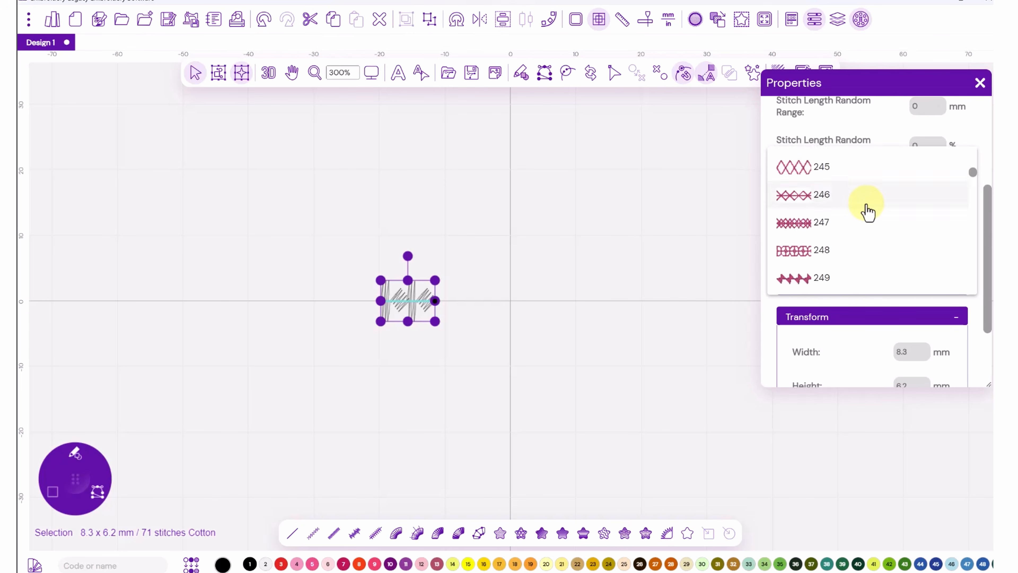
pyautogui.scroll(-18, 867, 212)
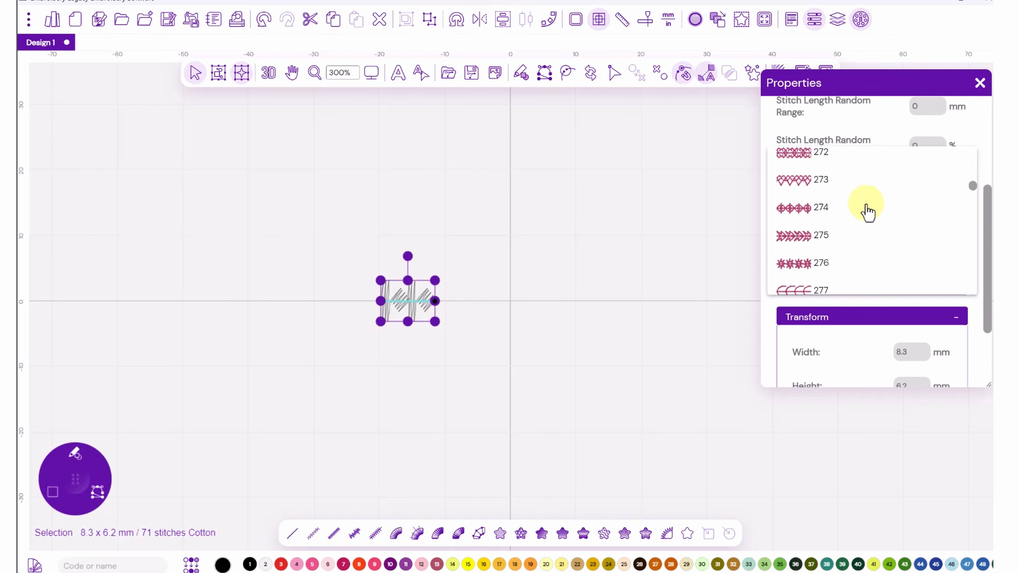
pyautogui.scroll(-20, 867, 212)
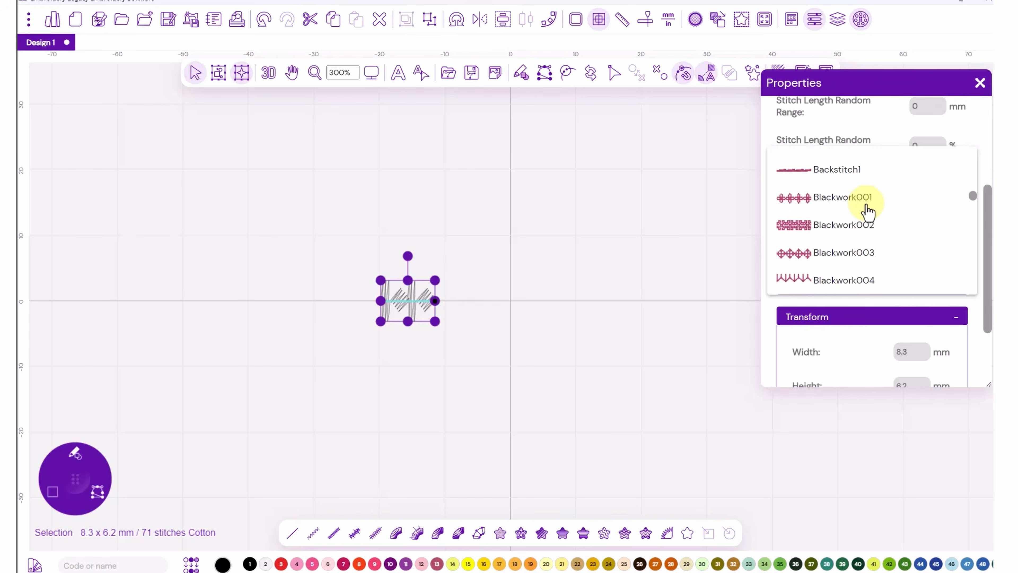
pyautogui.scroll(-18, 867, 212)
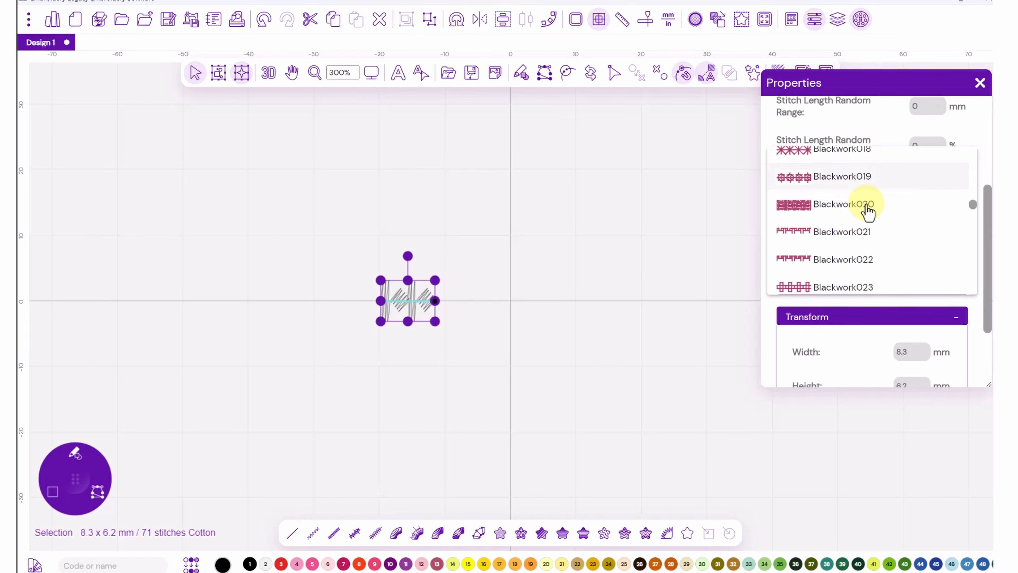
pyautogui.scroll(-15, 868, 212)
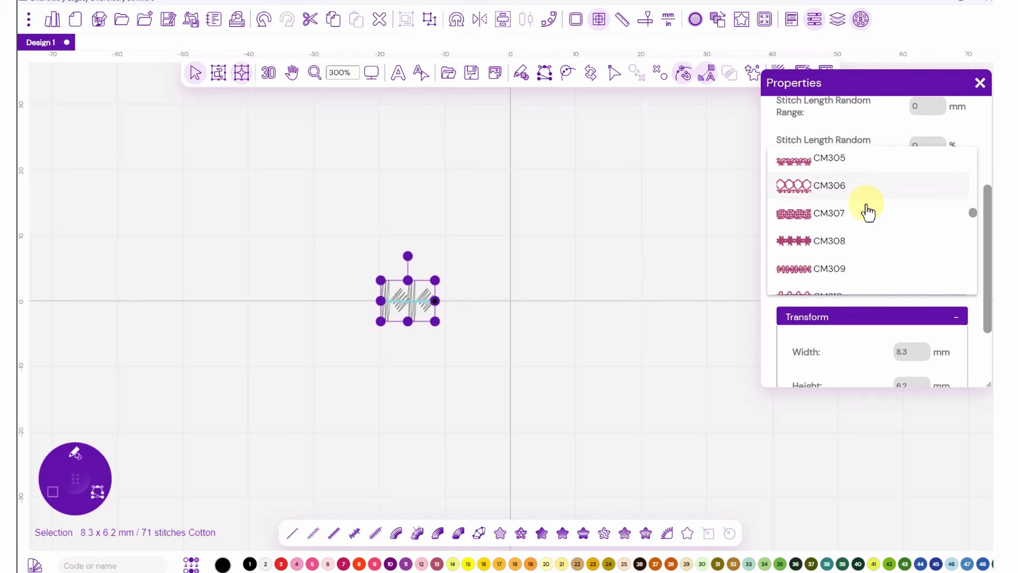
pyautogui.scroll(-15, 867, 211)
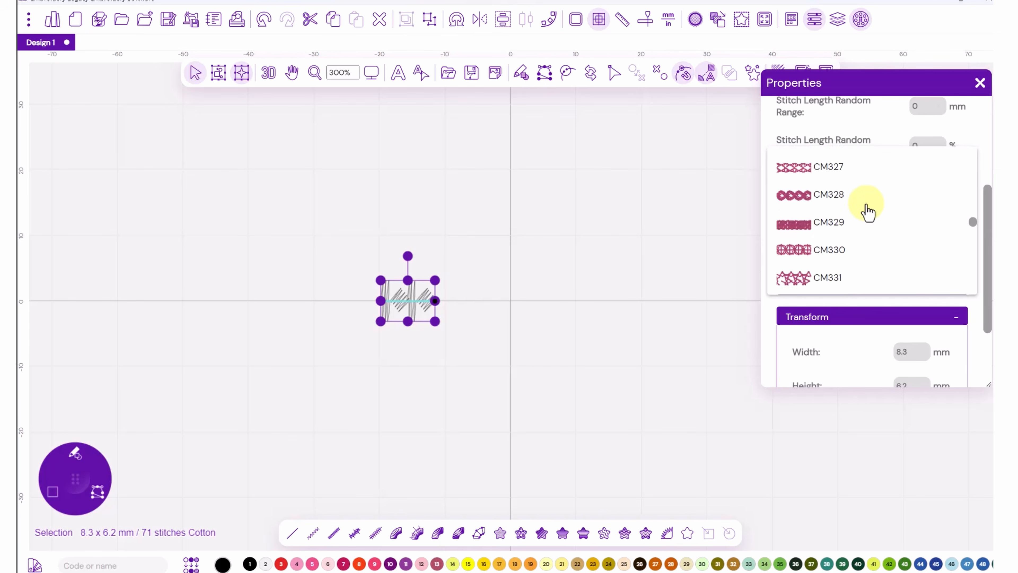
pyautogui.scroll(-15, 868, 212)
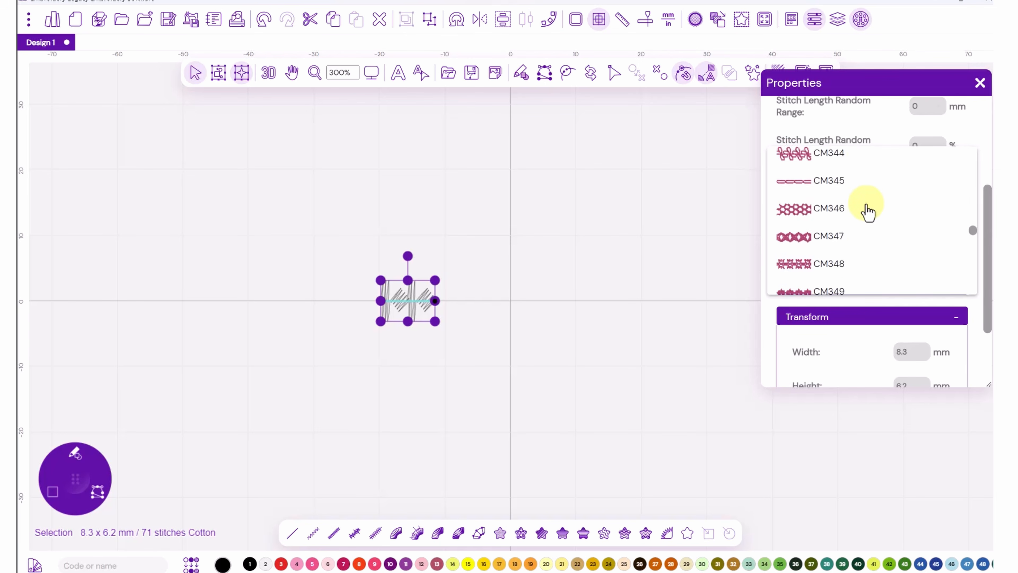
pyautogui.scroll(-10, 867, 211)
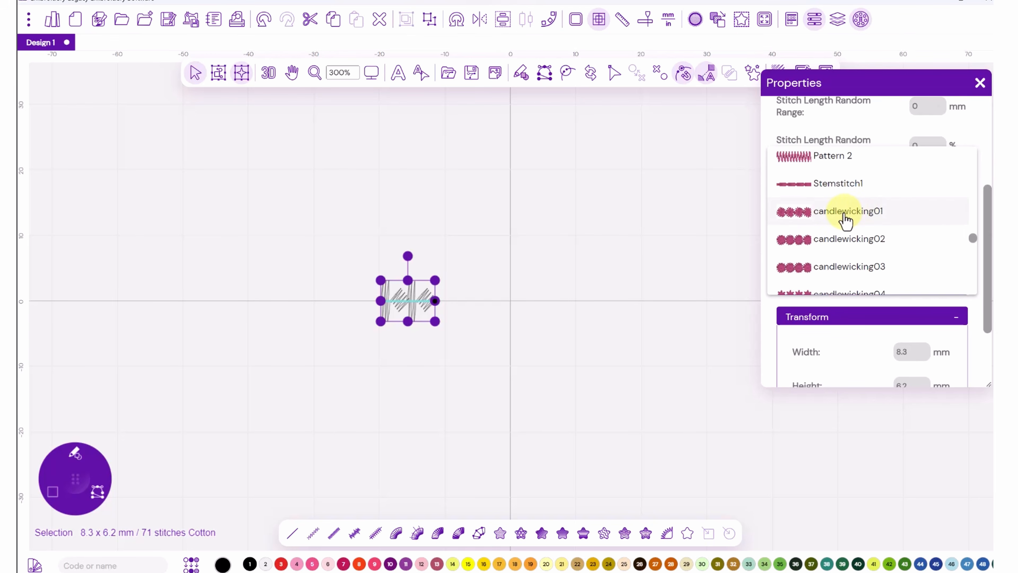
pyautogui.click(844, 213)
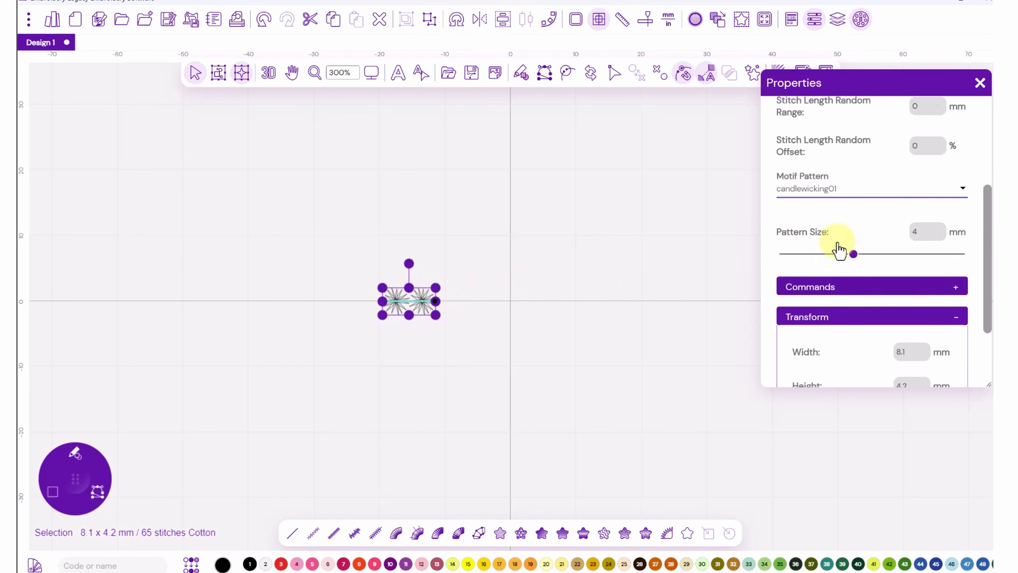
pyautogui.doubleClick(922, 231)
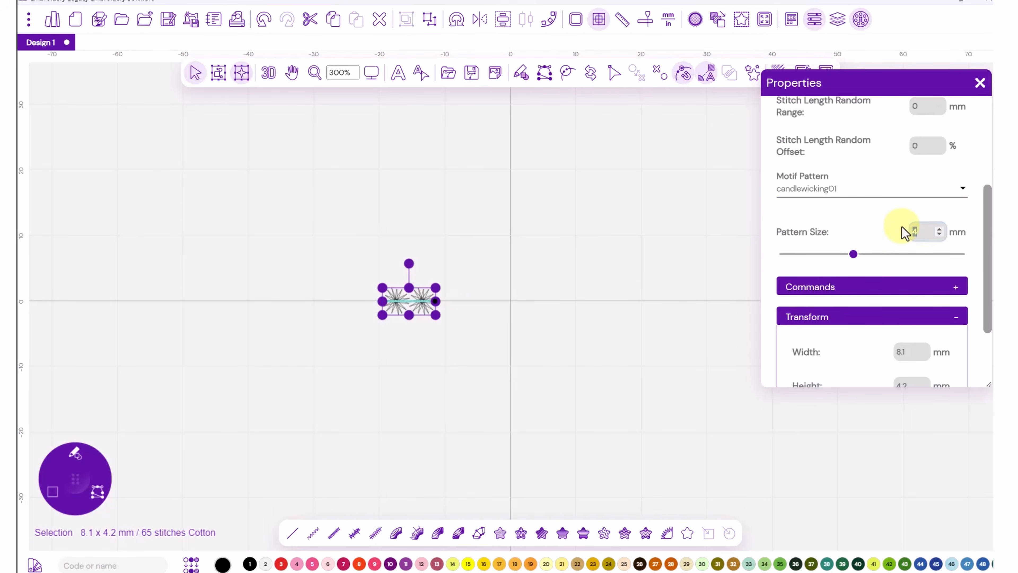
pyautogui.press('Return')
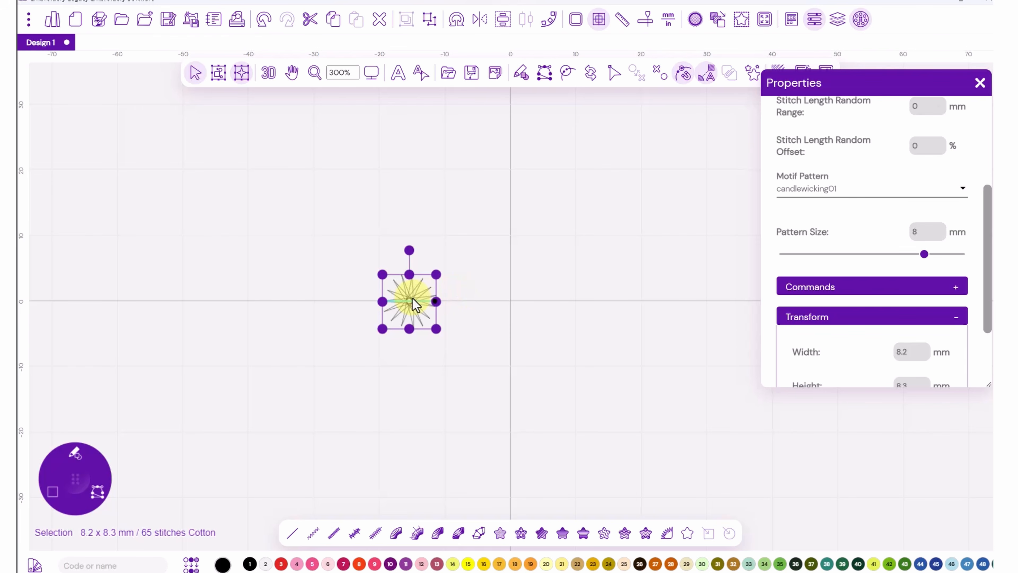
# - Set the motif's stitch length to 8 mm and recolor it with palette color 7, dark fuchsia
pyautogui.moveTo(986, 282); pyautogui.dragTo(990, 145)
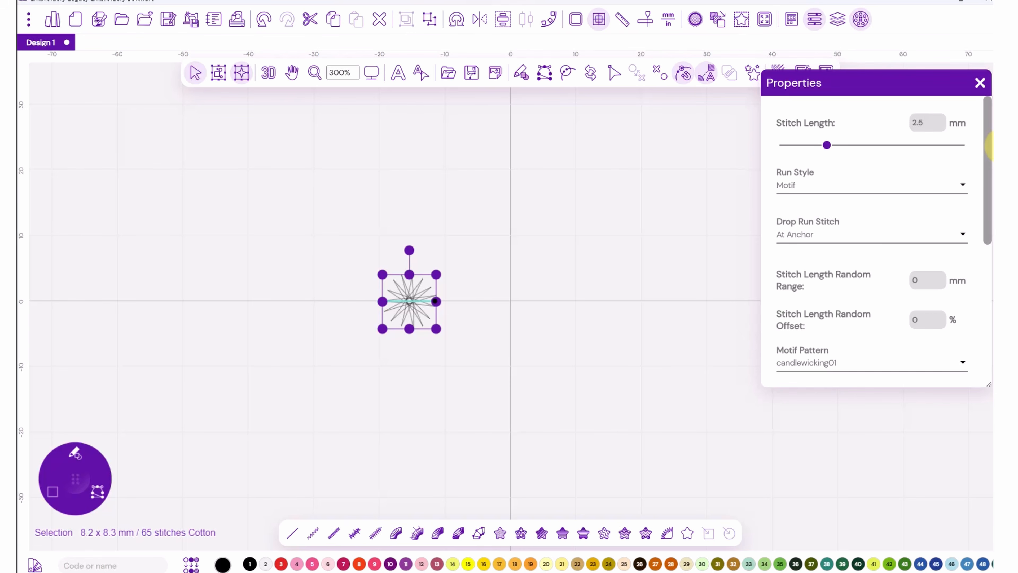
pyautogui.doubleClick(906, 122)
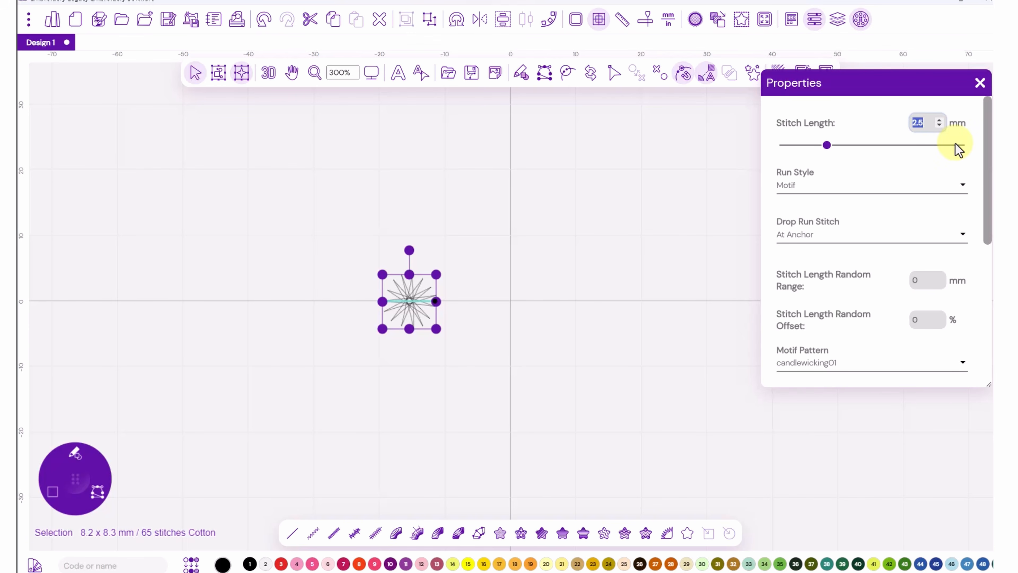
pyautogui.write('8')
pyautogui.press('Return')
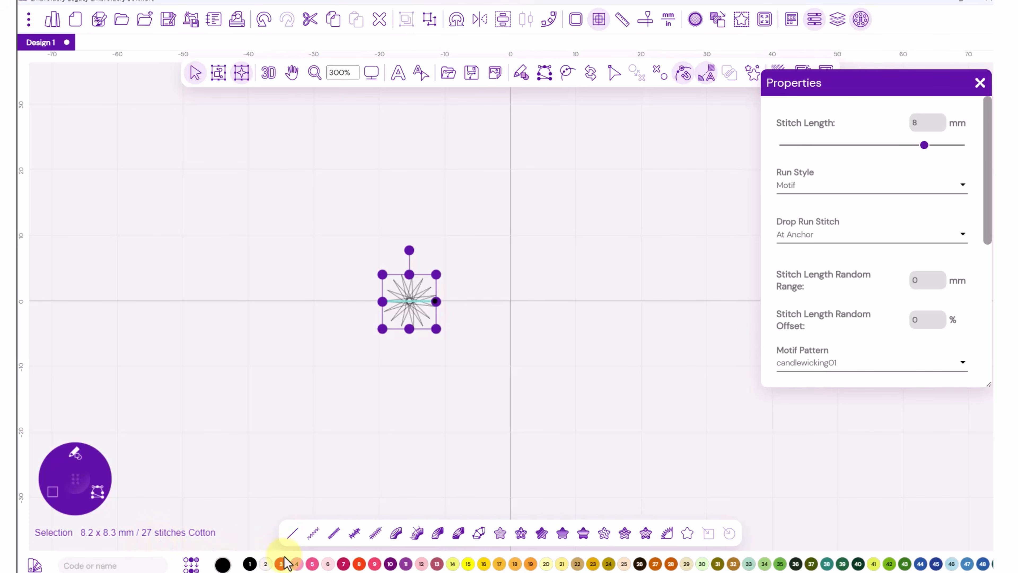
pyautogui.click(343, 565)
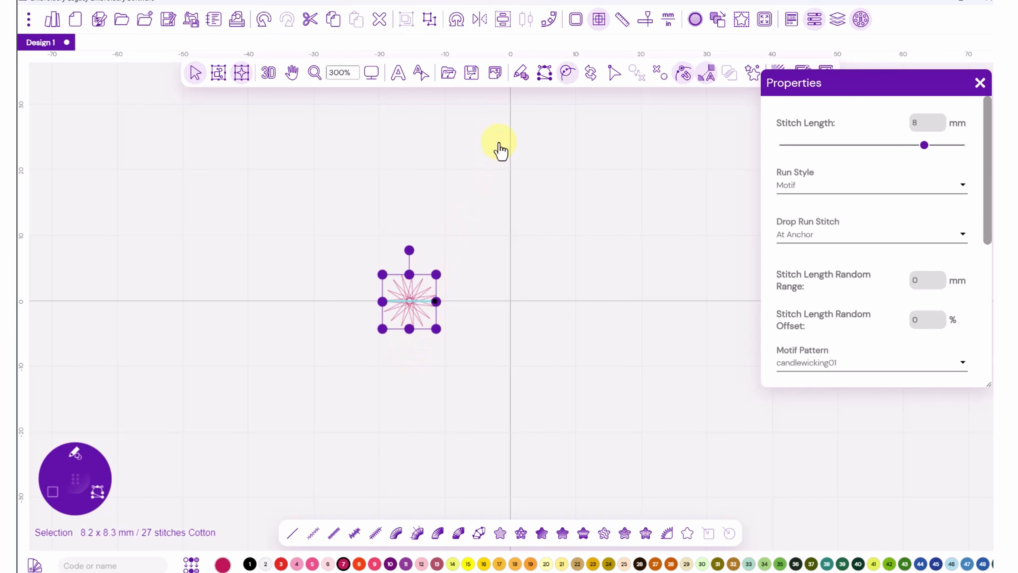
# - Begin an Arrange On Path layout of the motif using the circular Path 13 template
pyautogui.click(552, 24)
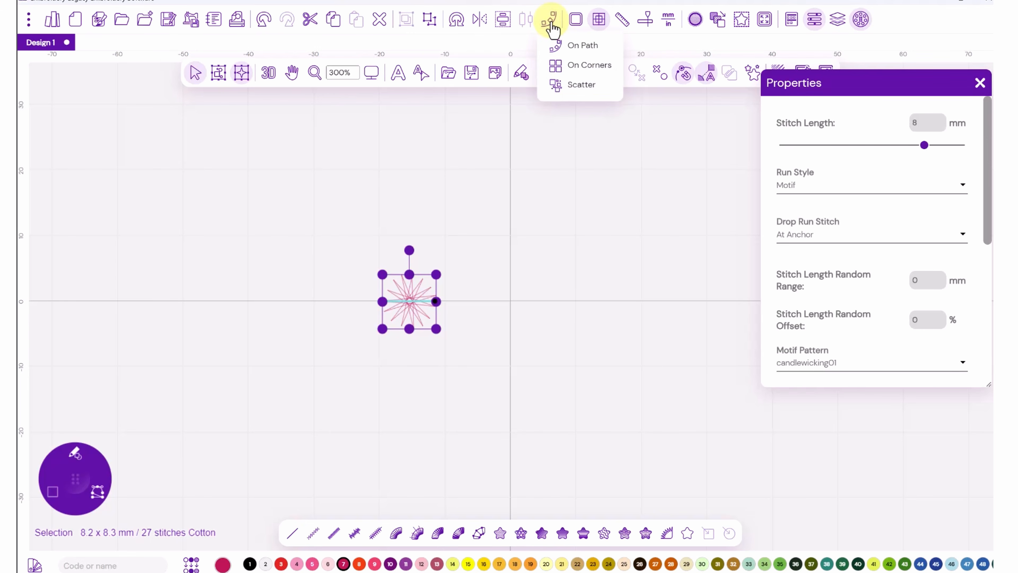
pyautogui.click(564, 46)
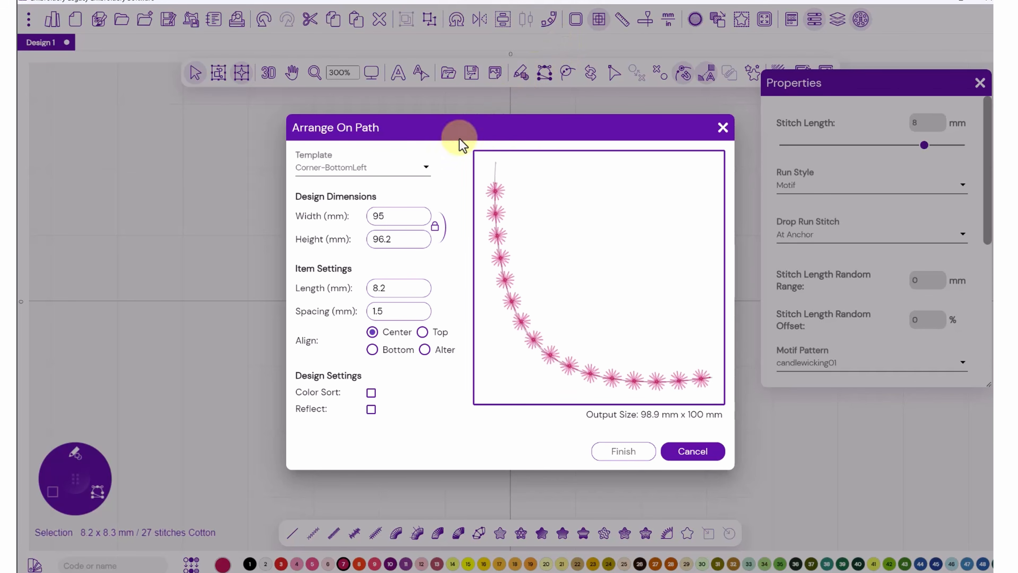
pyautogui.click(426, 168)
pyautogui.click(334, 221)
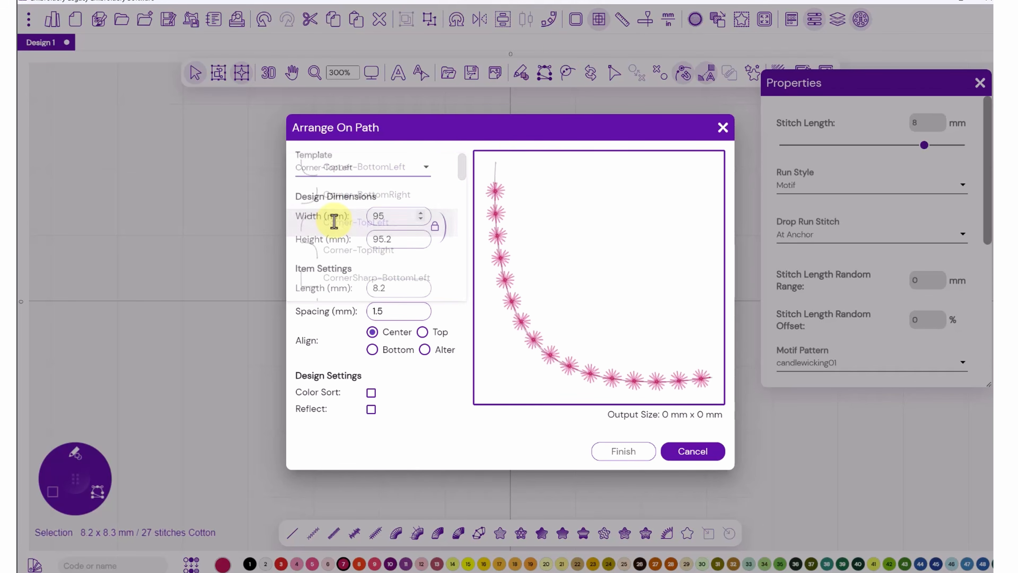
pyautogui.click(426, 167)
pyautogui.scroll(-10, 401, 192)
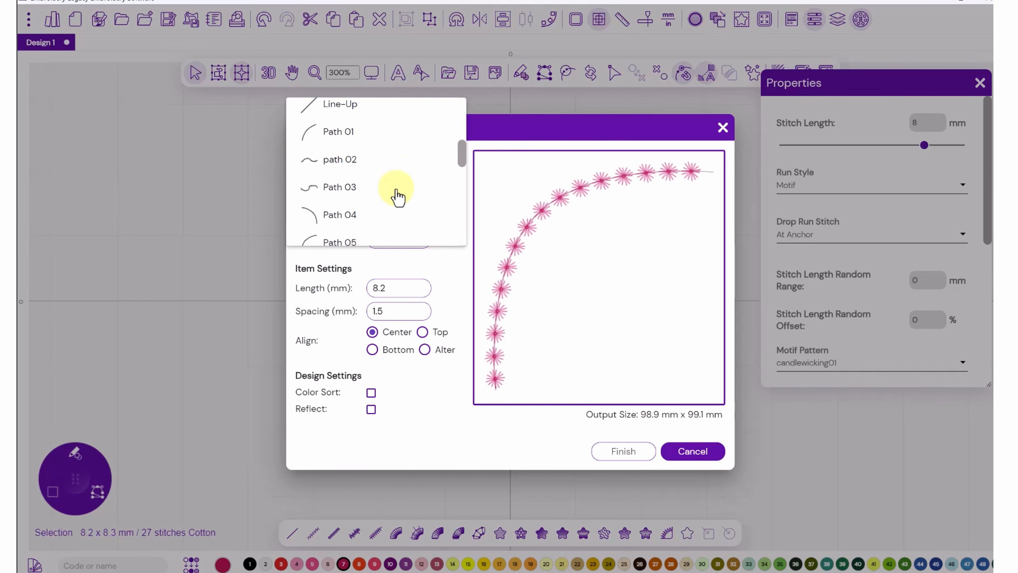
pyautogui.scroll(-5, 396, 197)
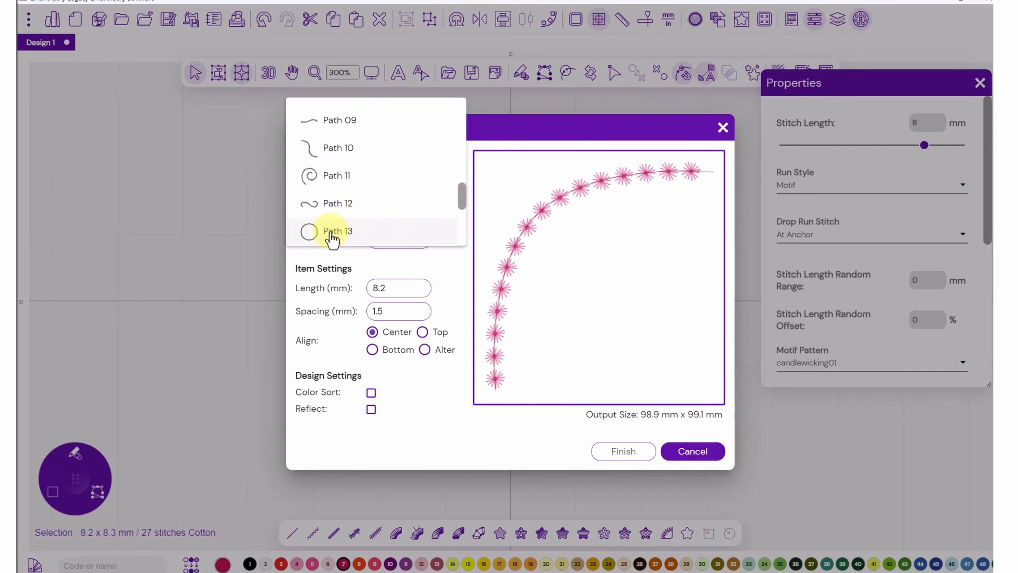
pyautogui.click(331, 233)
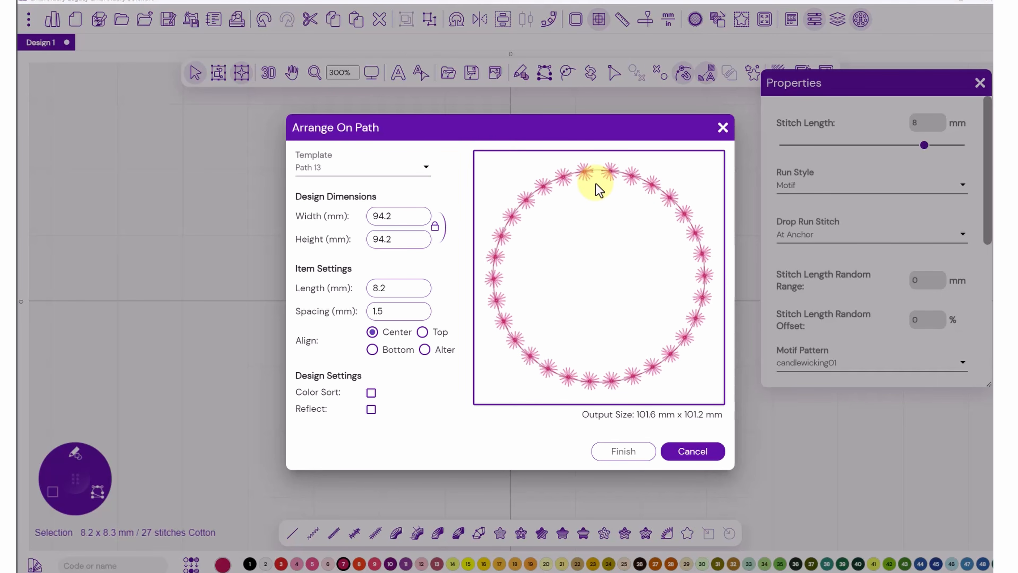
# - Set the circular path's width to 85 mm with 12 mm item spacing, and generate the arrangement
pyautogui.doubleClick(395, 216)
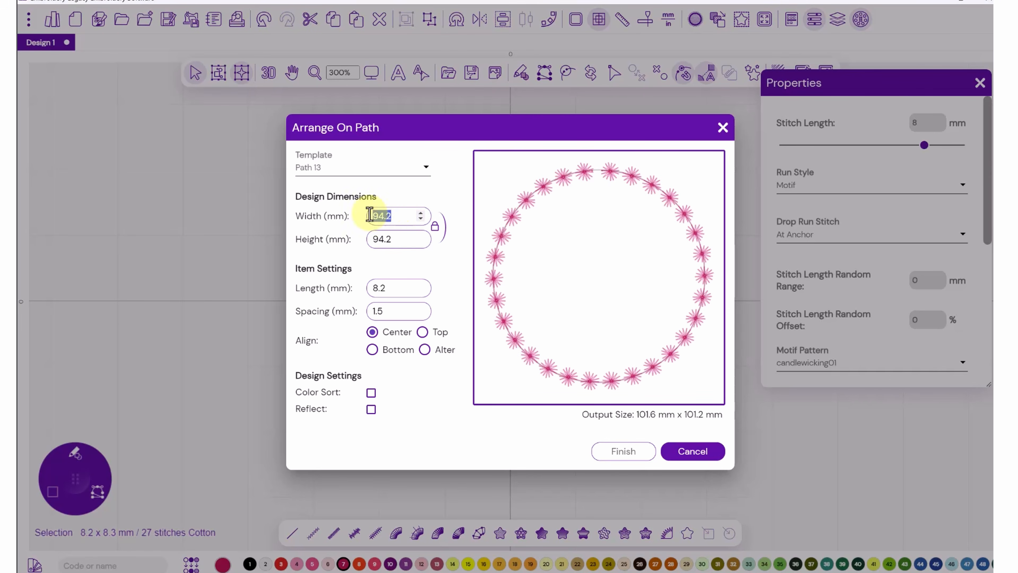
pyautogui.write('85')
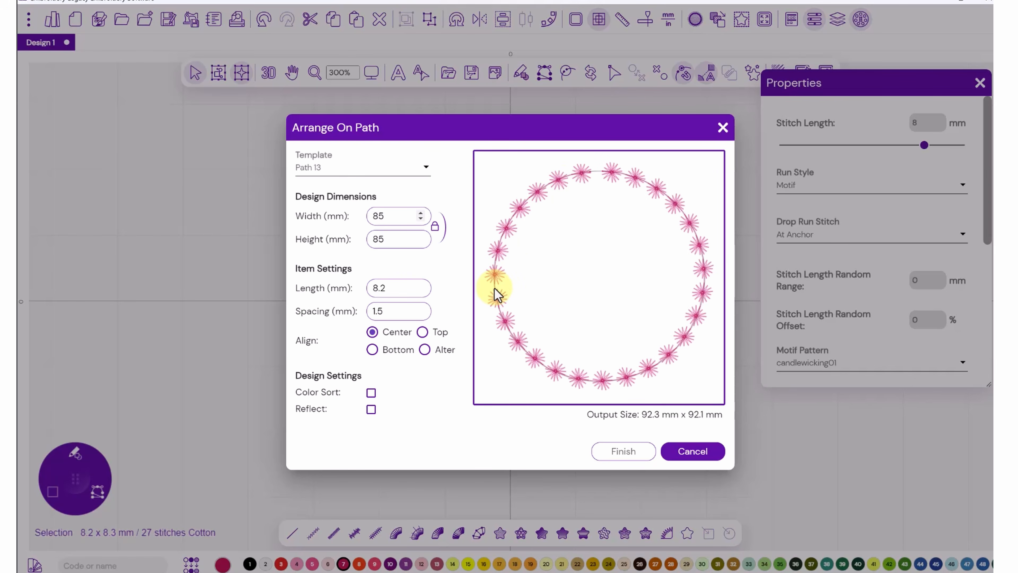
pyautogui.moveTo(426, 309); pyautogui.dragTo(343, 315)
pyautogui.write('12')
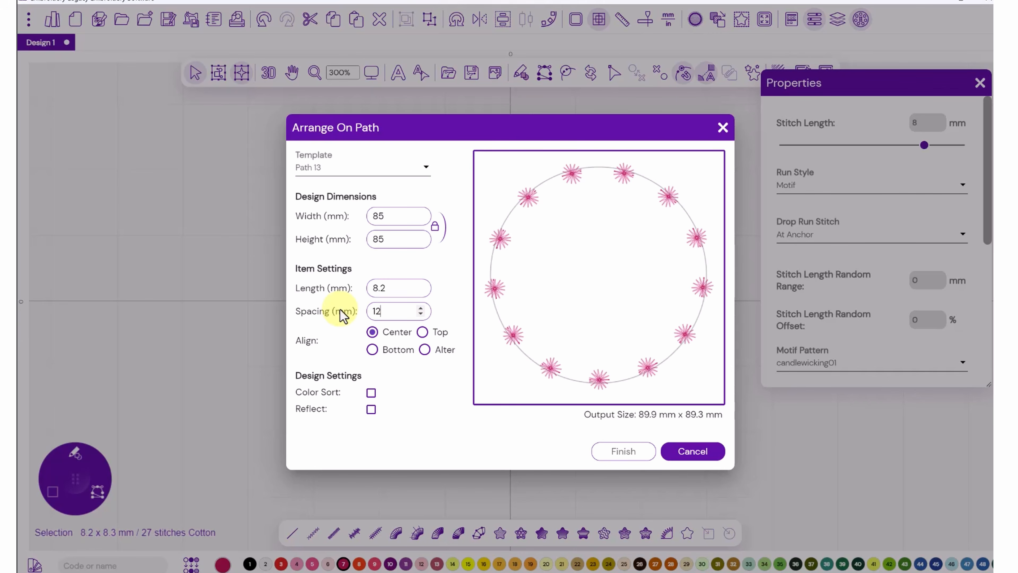
pyautogui.click(623, 453)
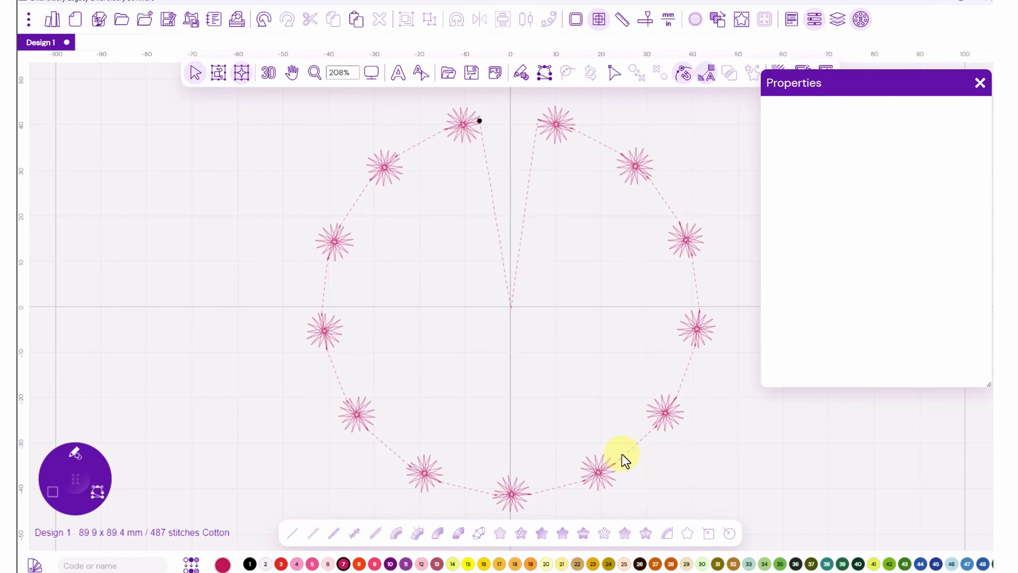
# - Ungroup the arranged ring of candlewicking motifs, with its individual run paths expanded in Sequence View
pyautogui.click(694, 245)
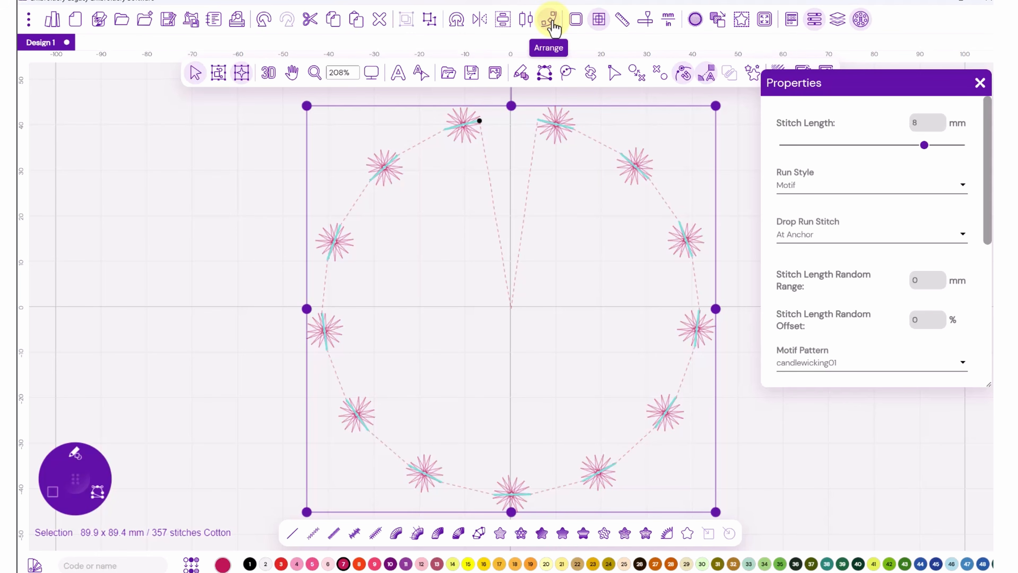
pyautogui.click(838, 25)
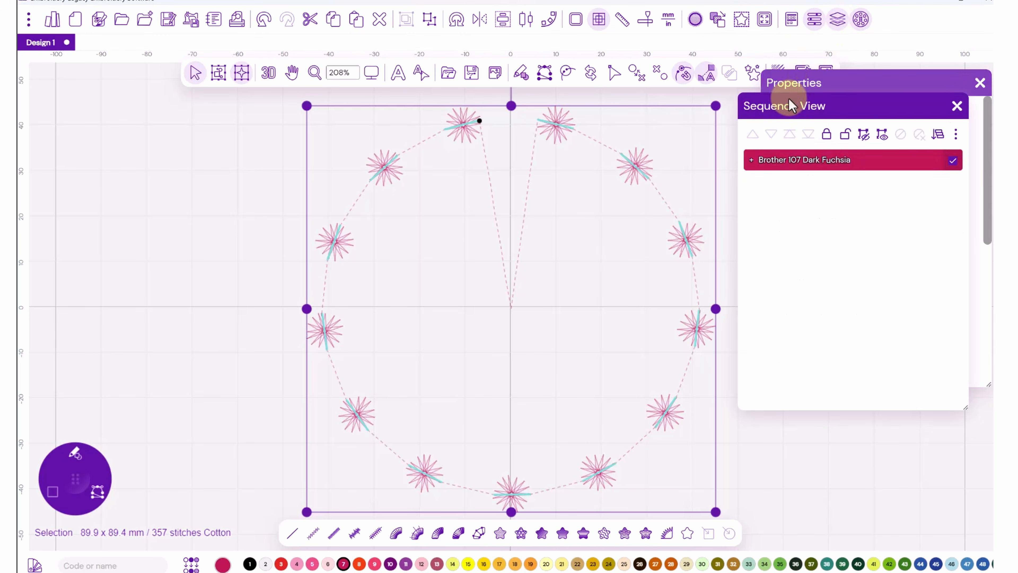
pyautogui.click(750, 162)
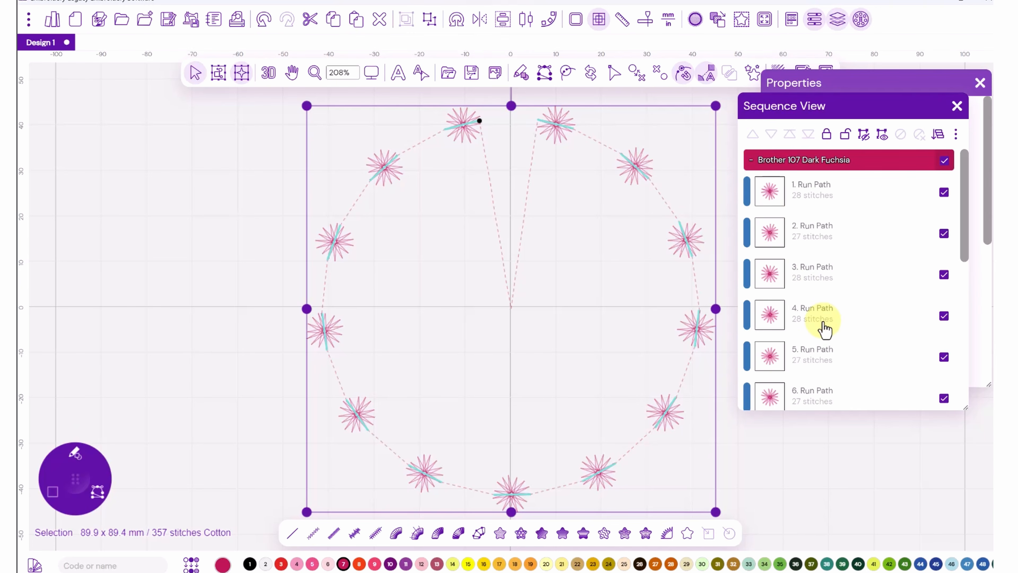
pyautogui.click(433, 28)
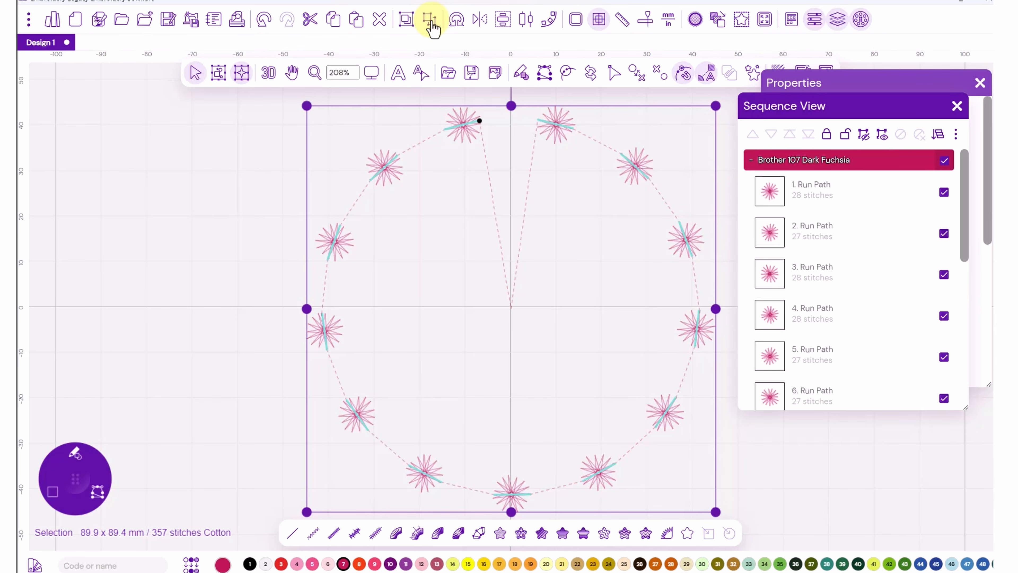
pyautogui.click(201, 342)
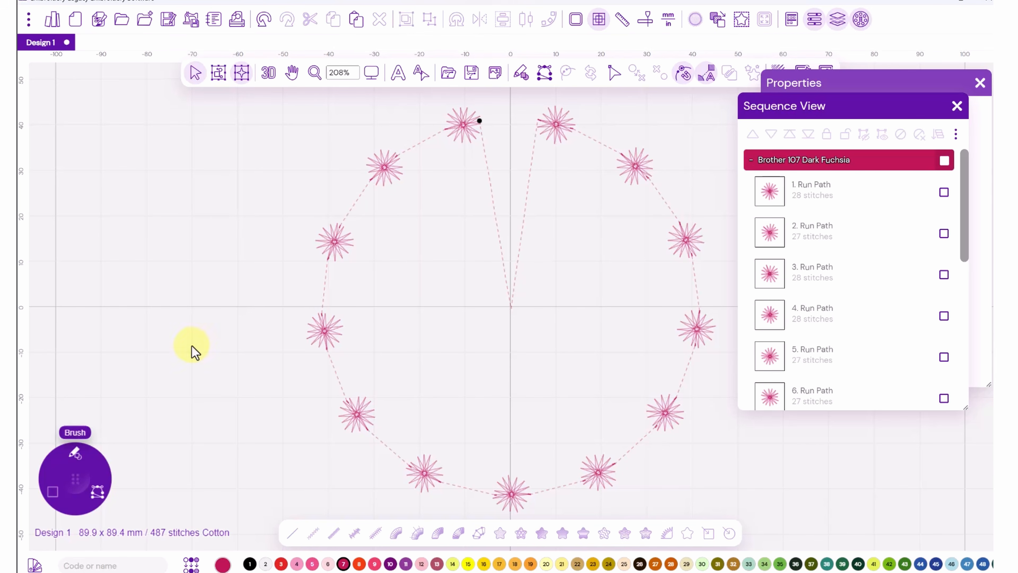
# - Draw an applique circle about 82.6 mm in diameter through the centers of the ring of motifs
pyautogui.click(77, 451)
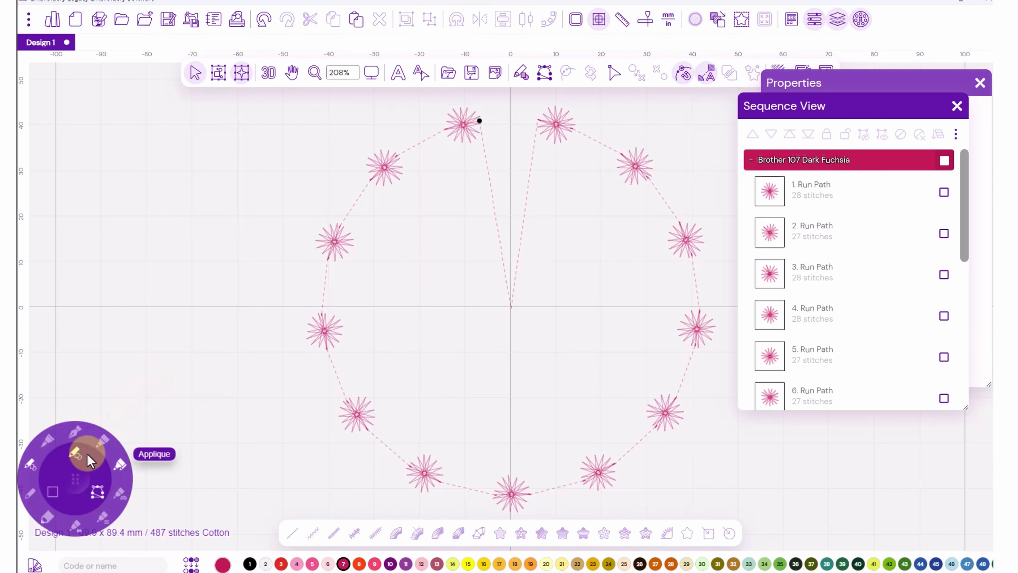
pyautogui.click(121, 465)
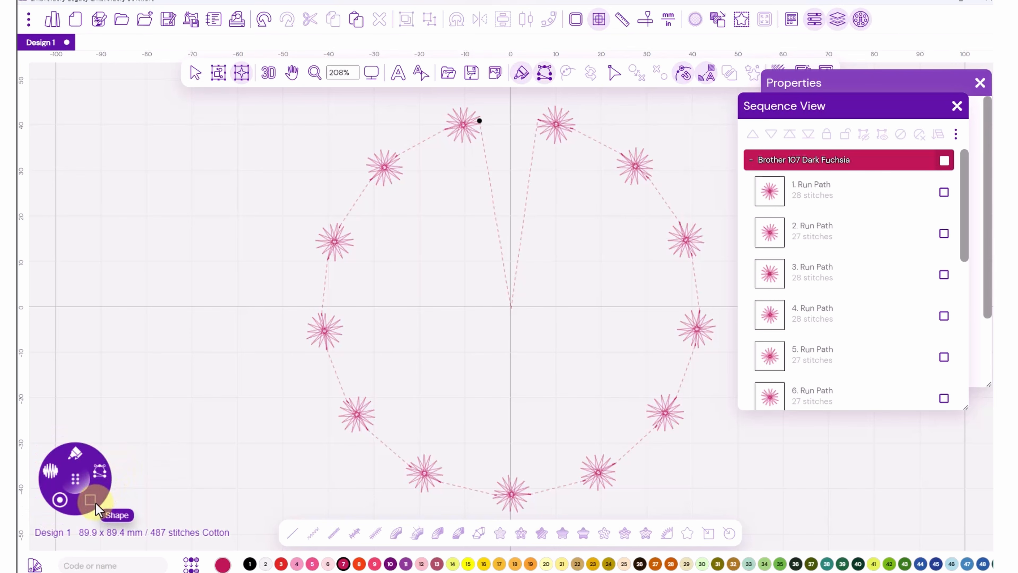
pyautogui.click(107, 446)
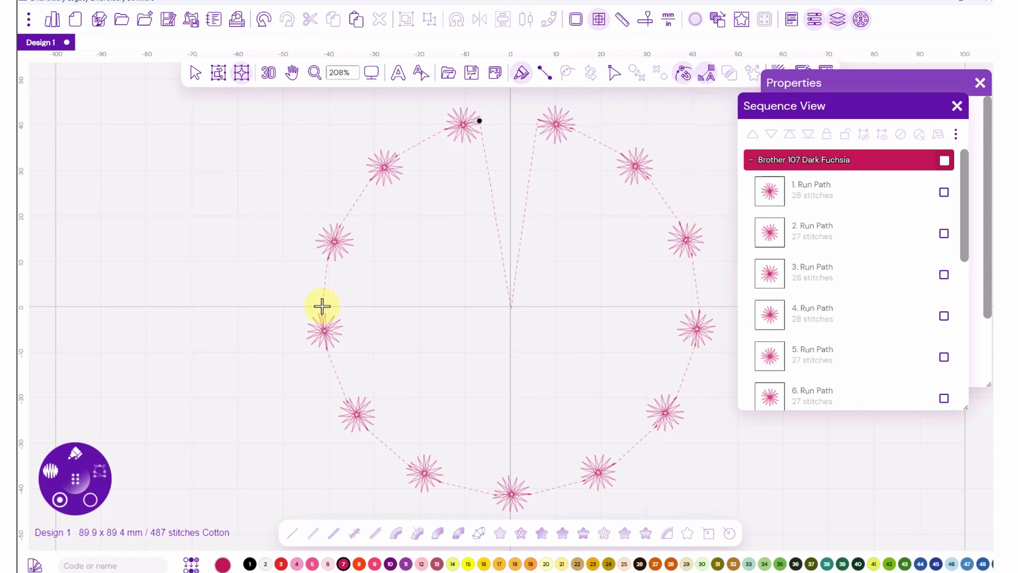
pyautogui.moveTo(321, 306); pyautogui.dragTo(697, 305)
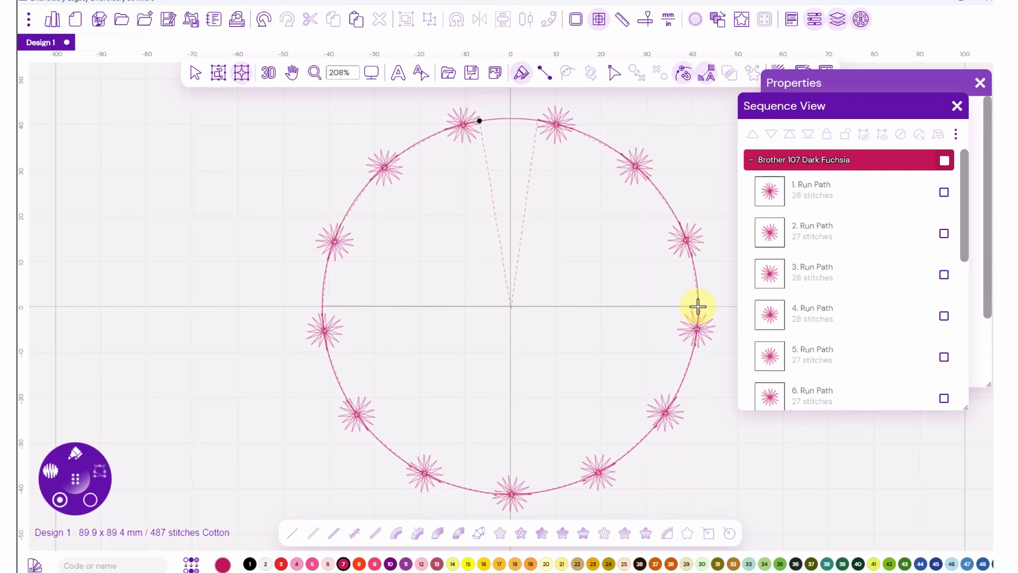
pyautogui.moveTo(698, 306); pyautogui.dragTo(697, 305)
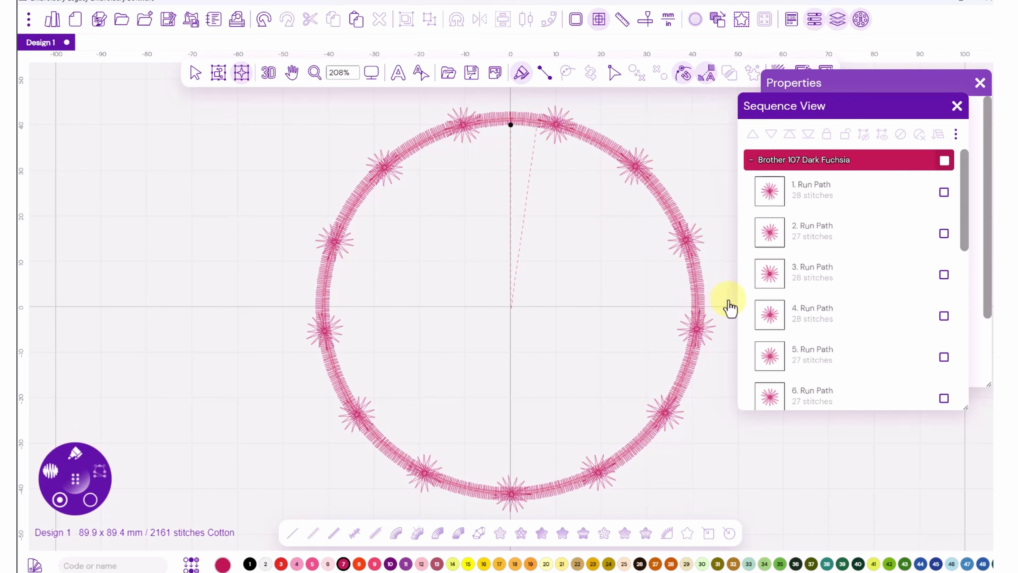
# - Turn on the 3D preview and move the applique circle to the start of the stitching sequence
pyautogui.moveTo(964, 243); pyautogui.dragTo(978, 390)
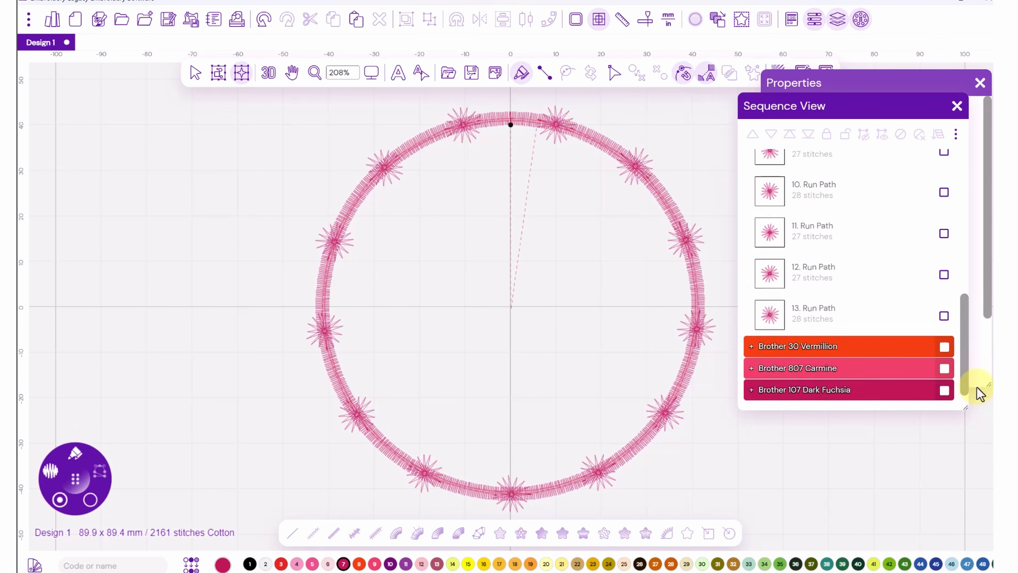
pyautogui.click(269, 74)
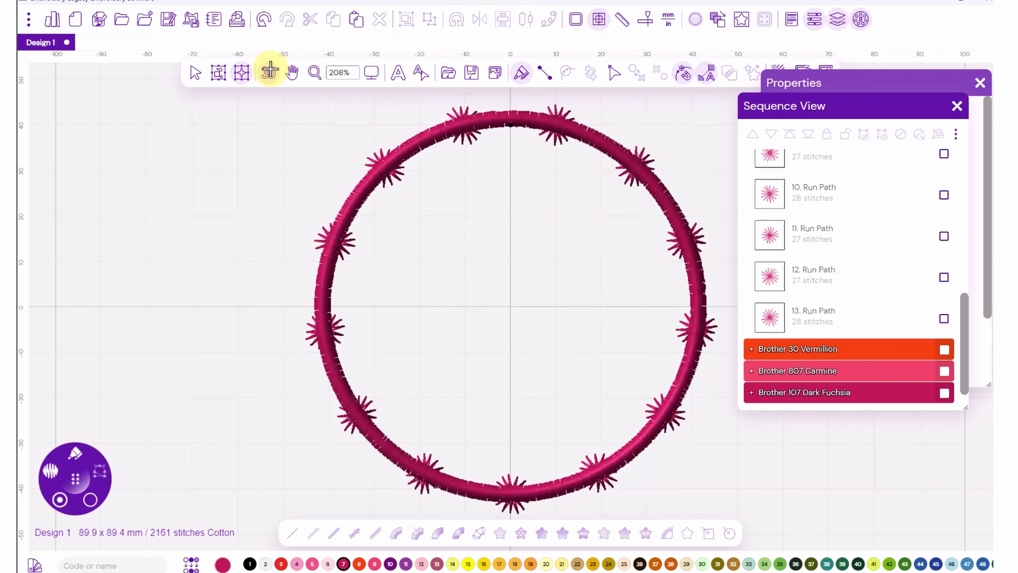
pyautogui.click(945, 394)
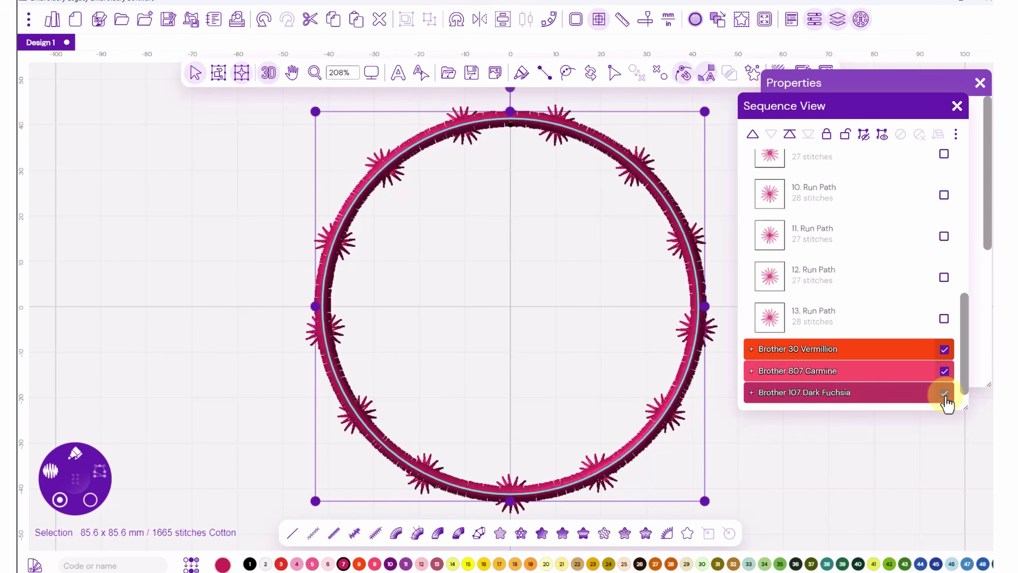
pyautogui.click(789, 137)
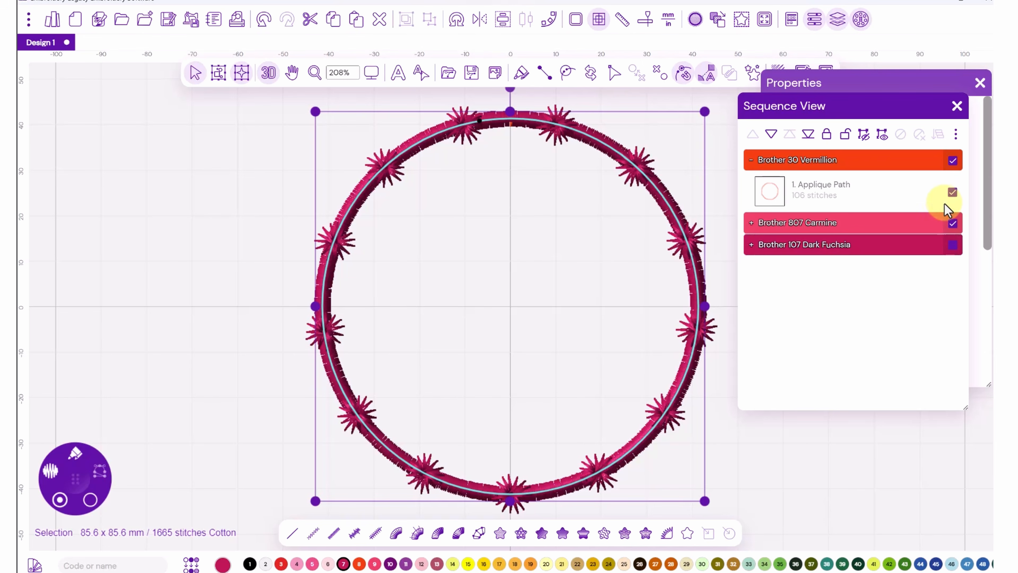
# - Recolor the applique's border with palette color 45, Ultra Marine, its placement with 4, Pink, and its tack down with 11, Magenta
pyautogui.click(936, 565)
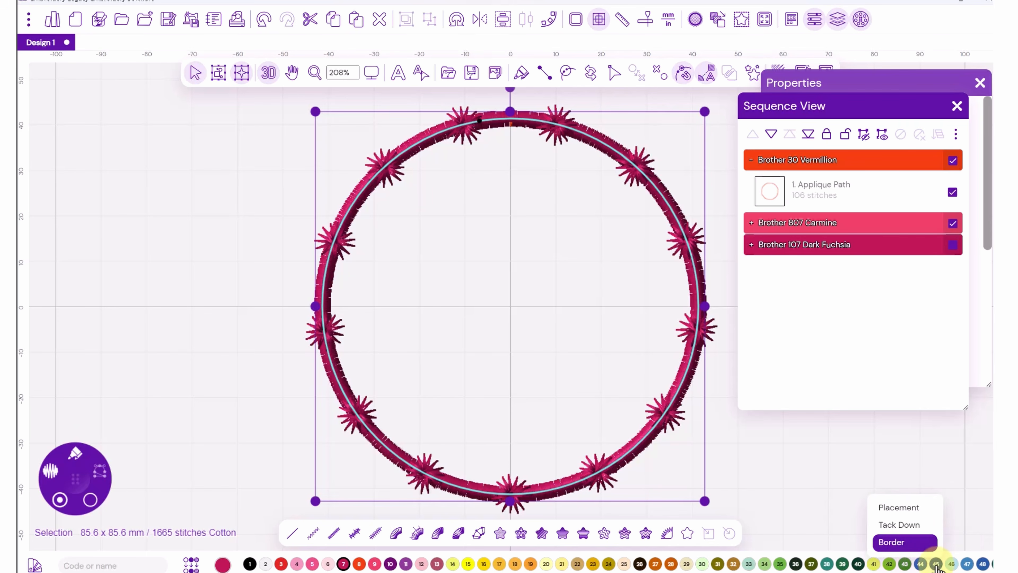
pyautogui.click(899, 544)
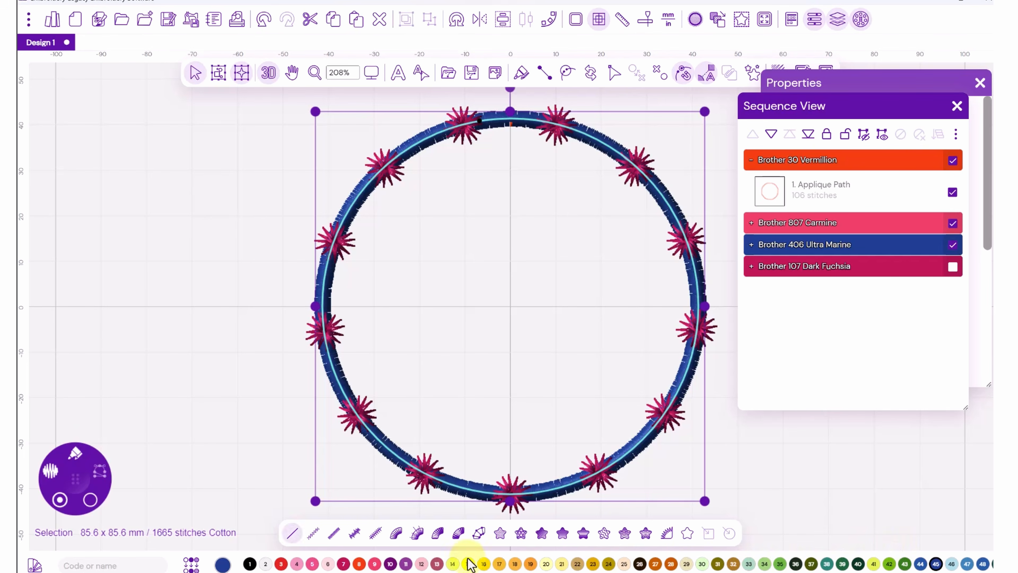
pyautogui.click(296, 563)
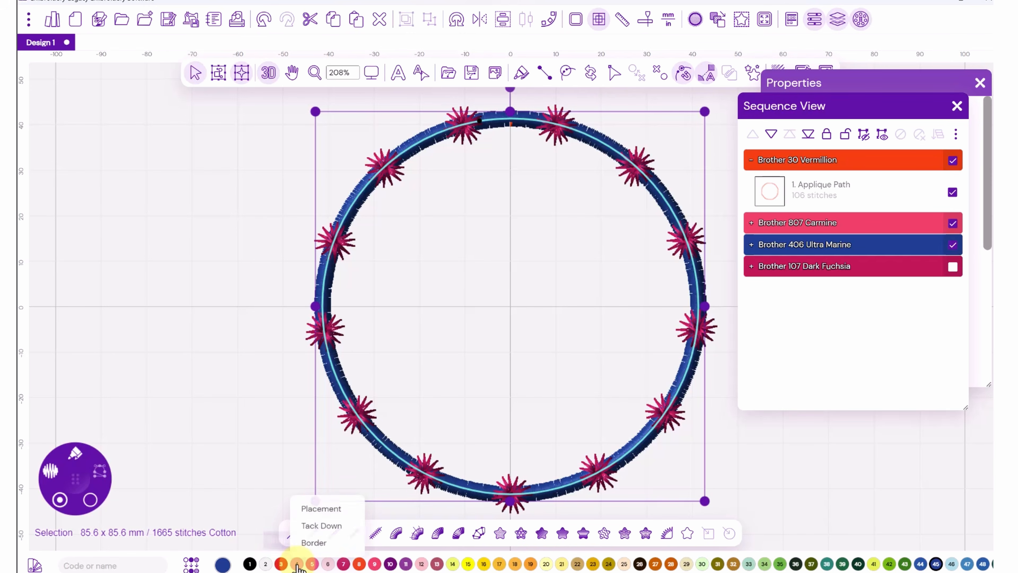
pyautogui.click(310, 514)
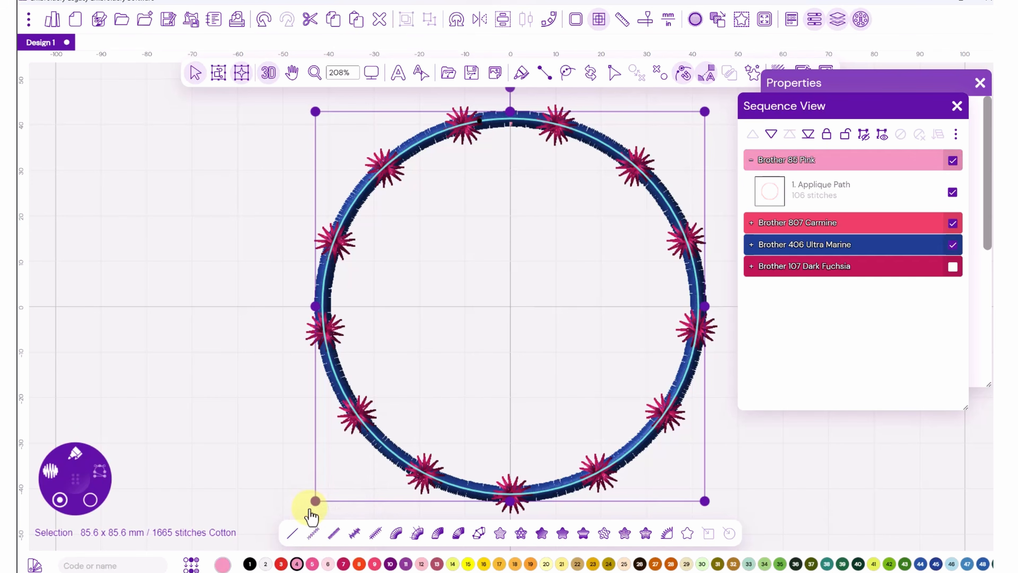
pyautogui.click(406, 564)
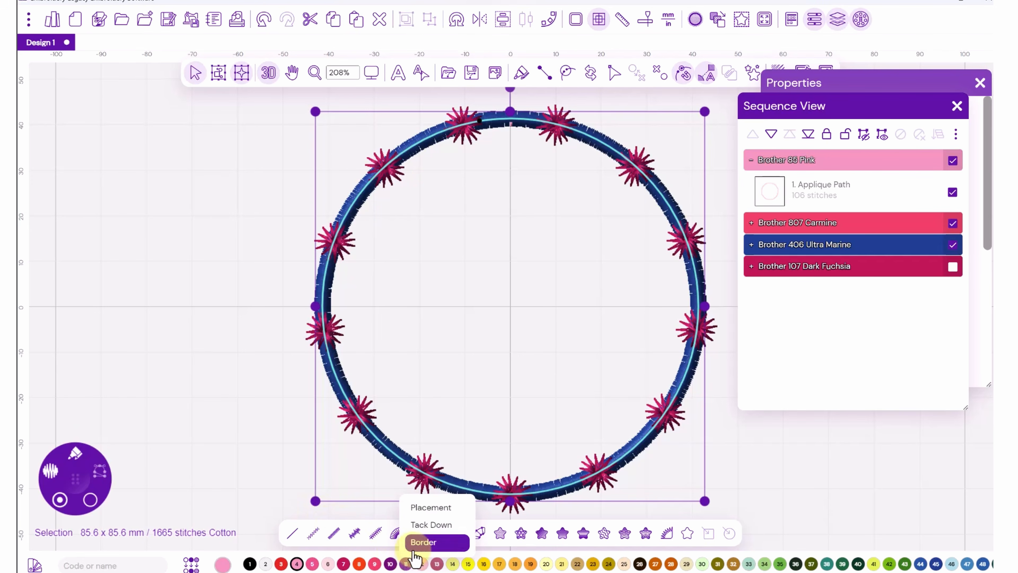
pyautogui.click(420, 524)
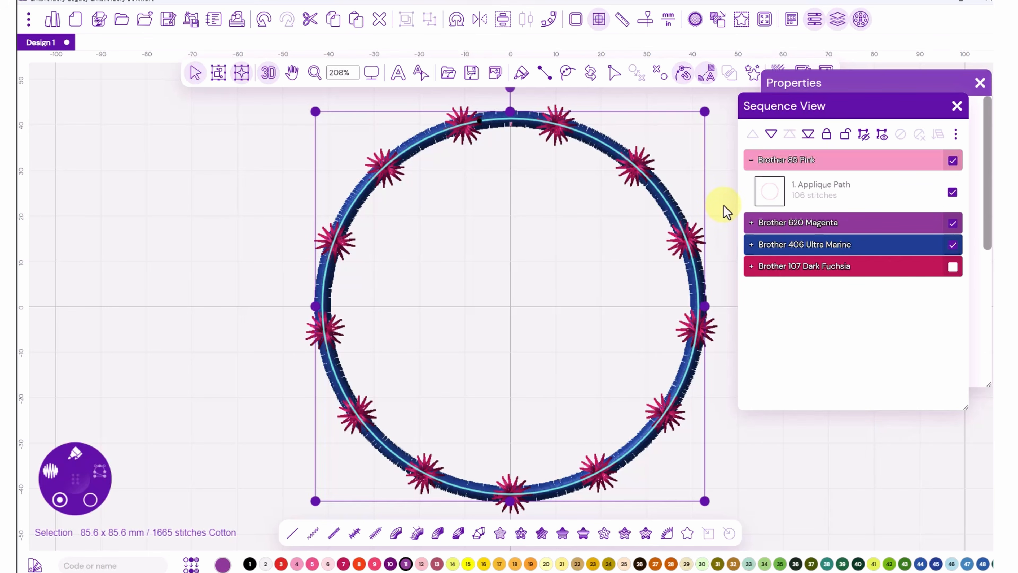
# - Break up the applique circle into separate objects and check that the placement run can be selected alone
pyautogui.click(752, 245)
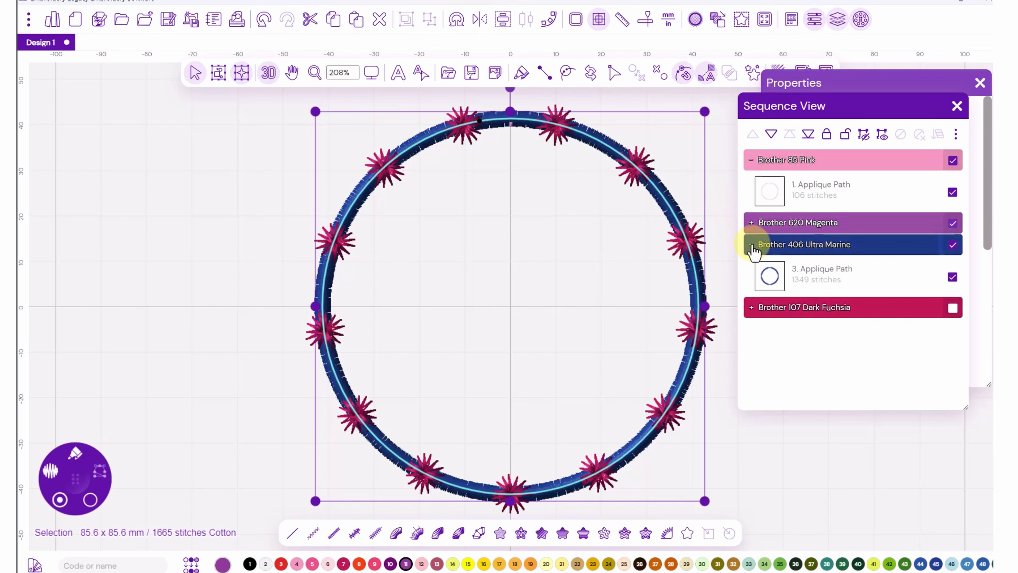
pyautogui.click(751, 222)
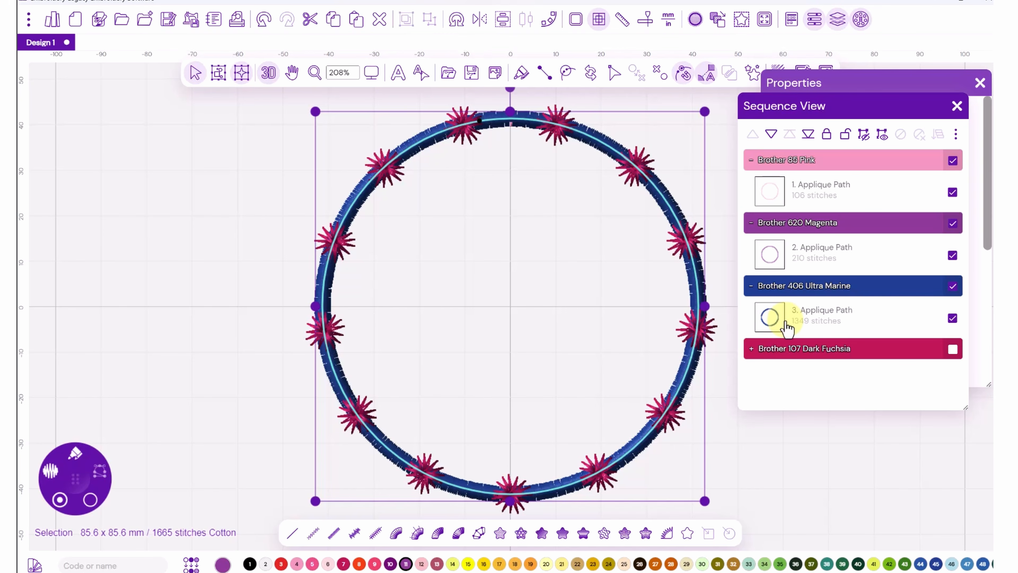
pyautogui.rightClick(535, 291)
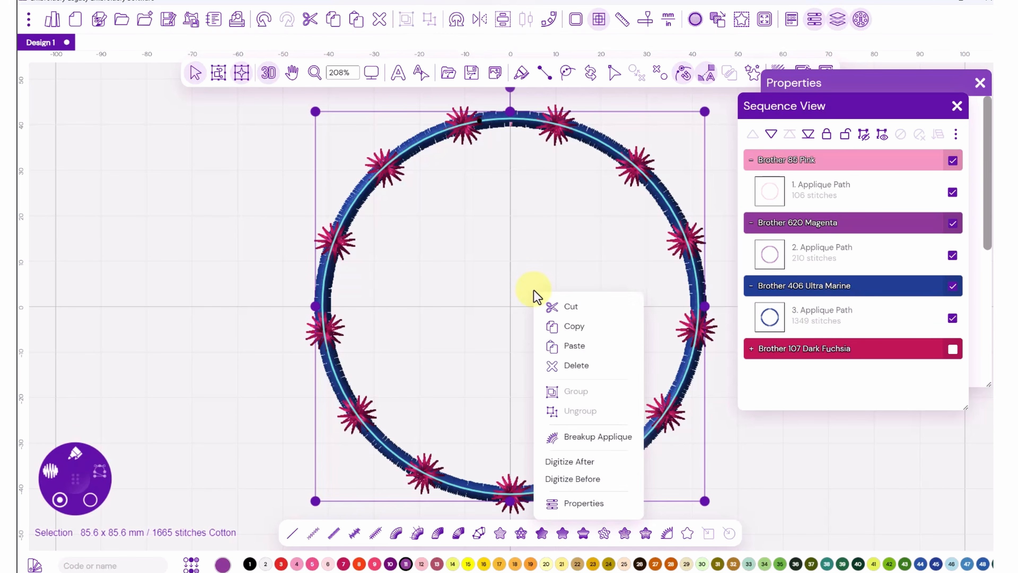
pyautogui.click(591, 439)
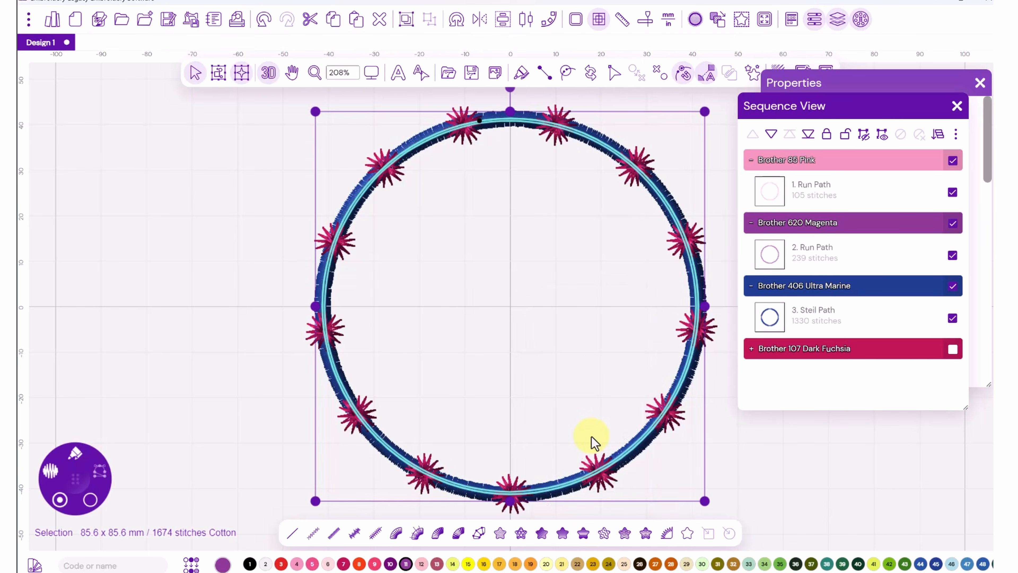
pyautogui.click(726, 141)
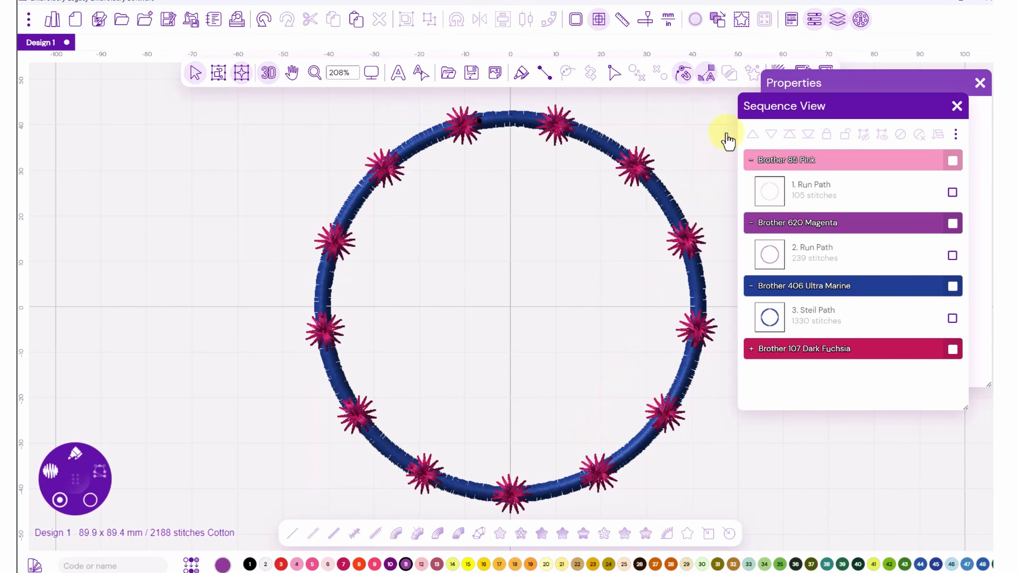
pyautogui.click(953, 194)
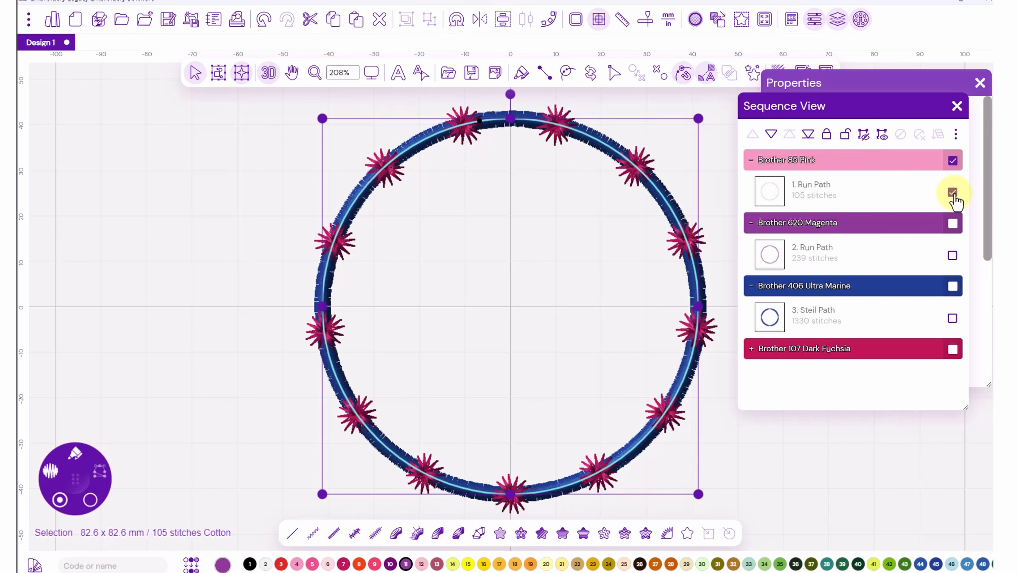
pyautogui.click(952, 194)
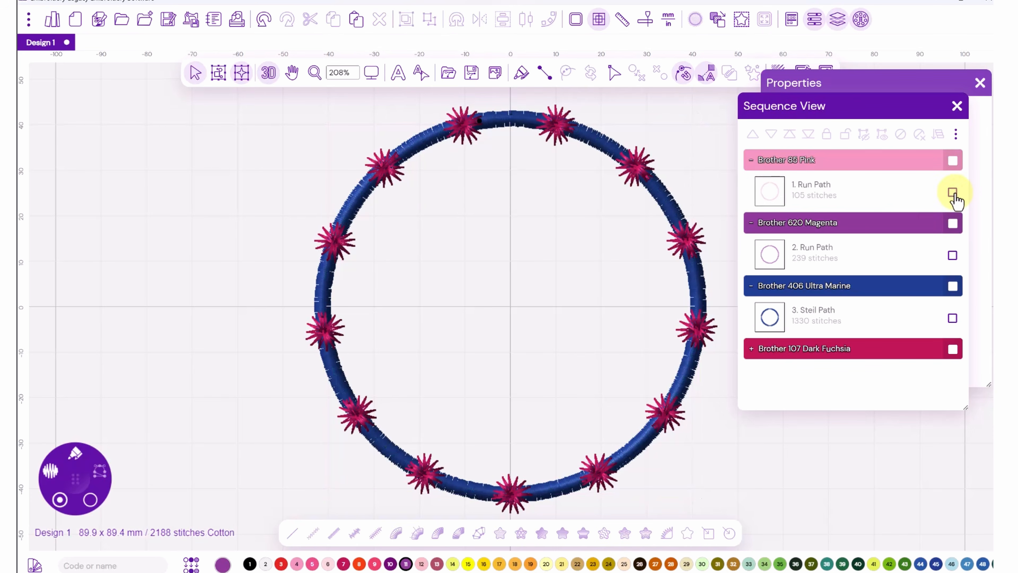
# - Convert the Ultra Marine border to a Steil-Run path and set its Color2 to palette color 19, Tangerine
pyautogui.click(952, 285)
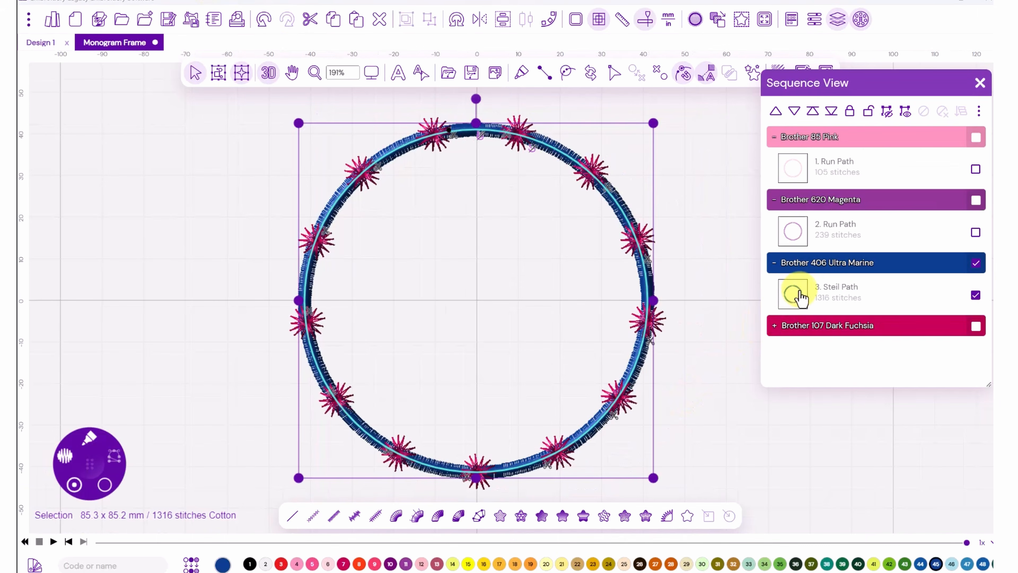
pyautogui.click(376, 517)
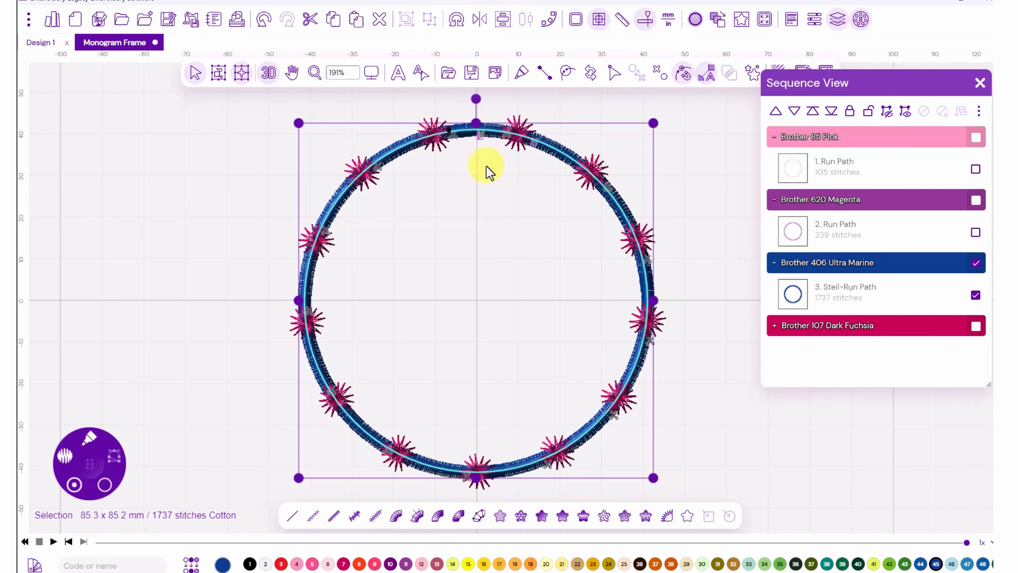
pyautogui.click(530, 567)
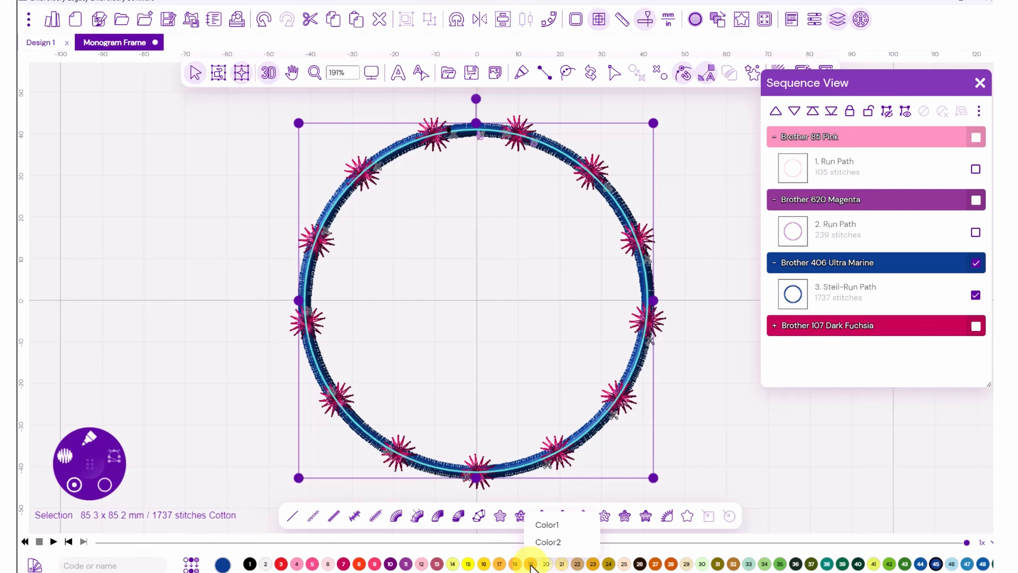
pyautogui.click(549, 543)
pyautogui.click(710, 414)
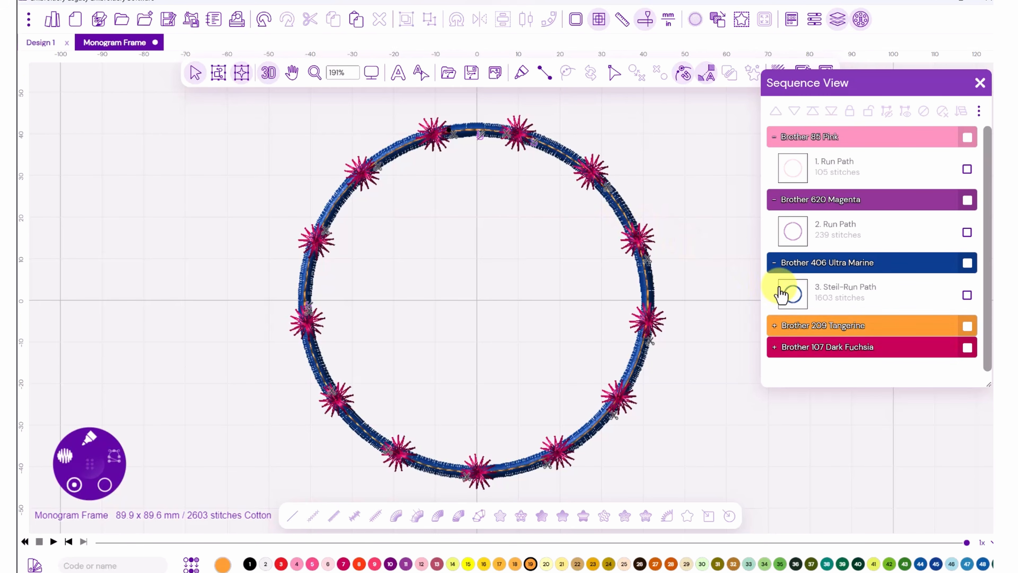
# - With the 3D preview off, set the Ultra Marine Steil-Run border's stitch width to 4 mm and add a Parallel underlay
pyautogui.click(802, 300)
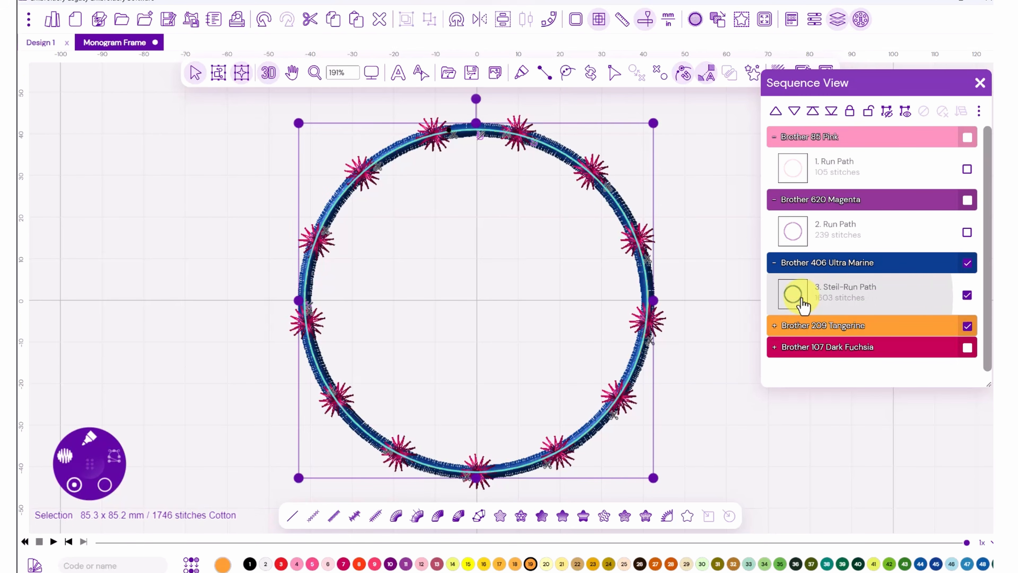
pyautogui.click(814, 21)
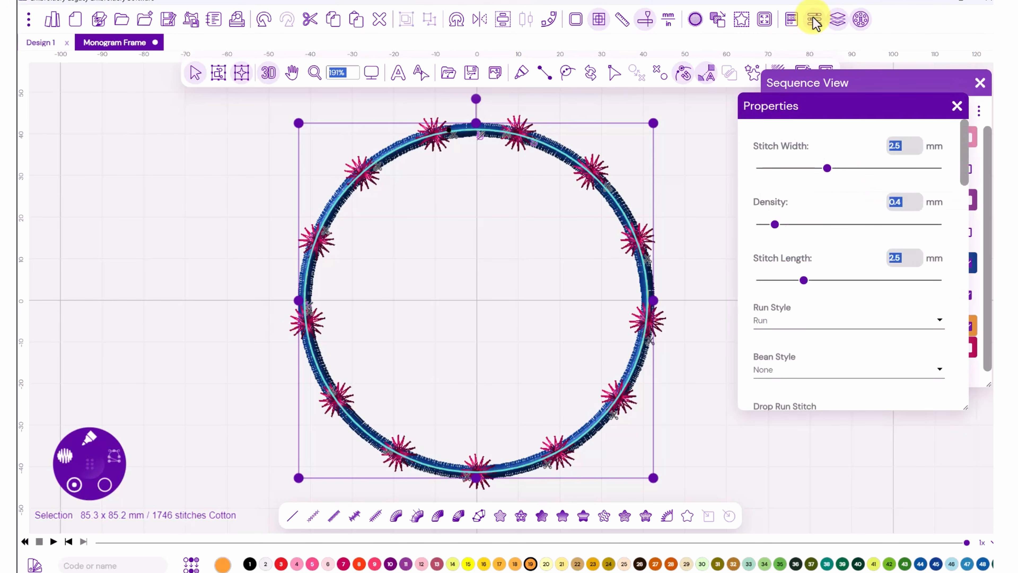
pyautogui.click(273, 79)
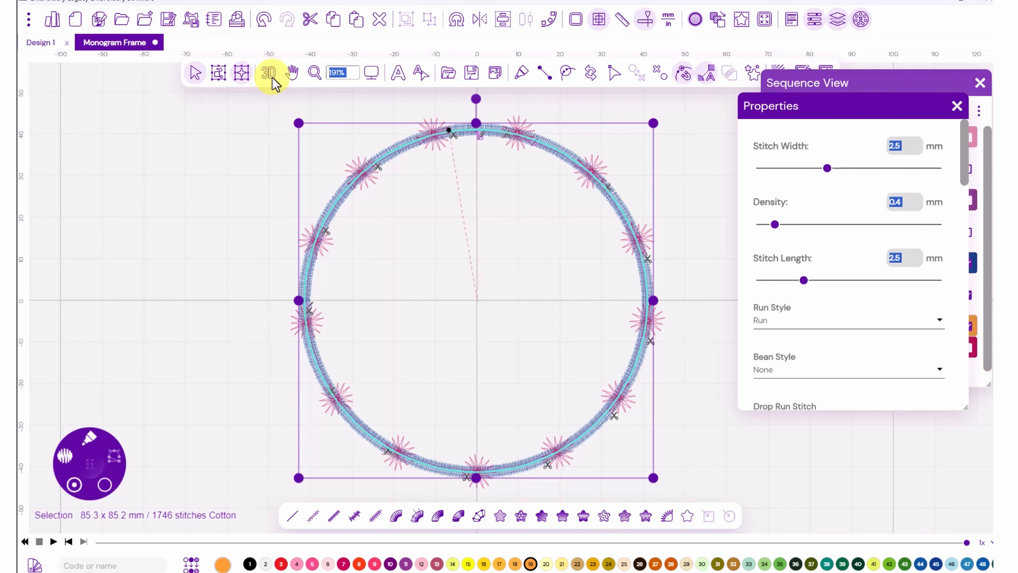
pyautogui.click(904, 146)
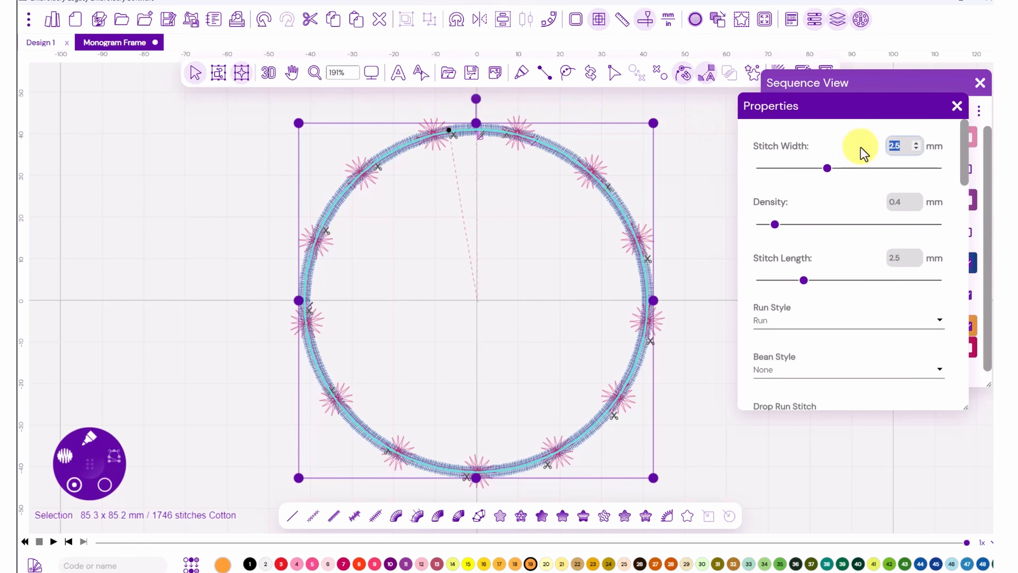
pyautogui.write('4')
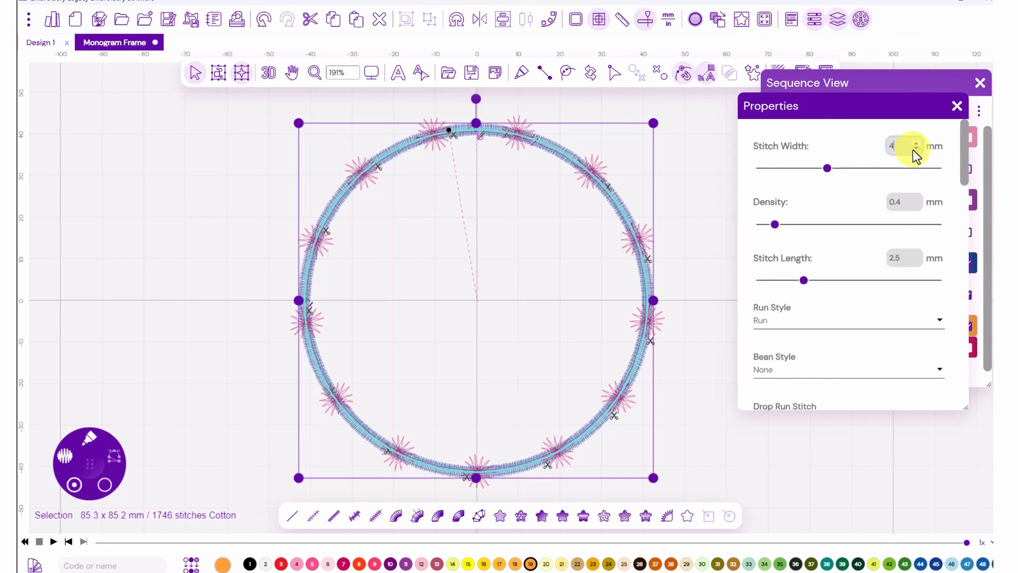
pyautogui.click(936, 204)
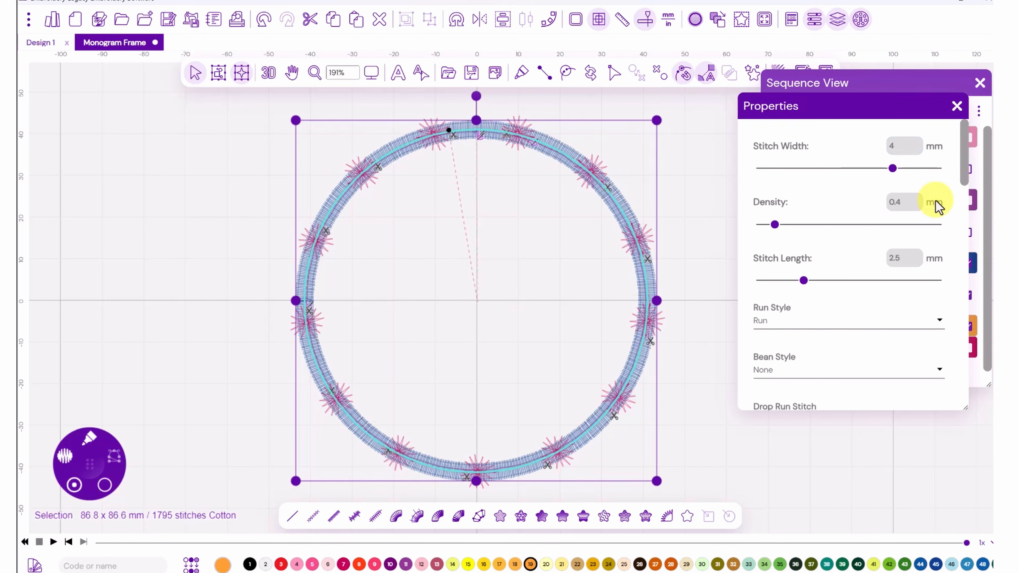
pyautogui.moveTo(964, 174); pyautogui.dragTo(954, 337)
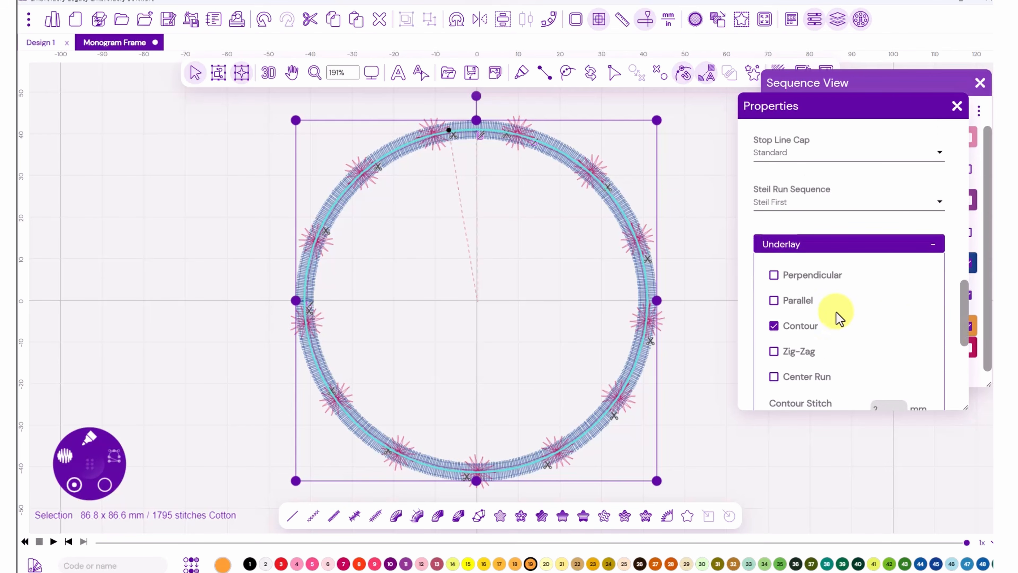
pyautogui.click(774, 301)
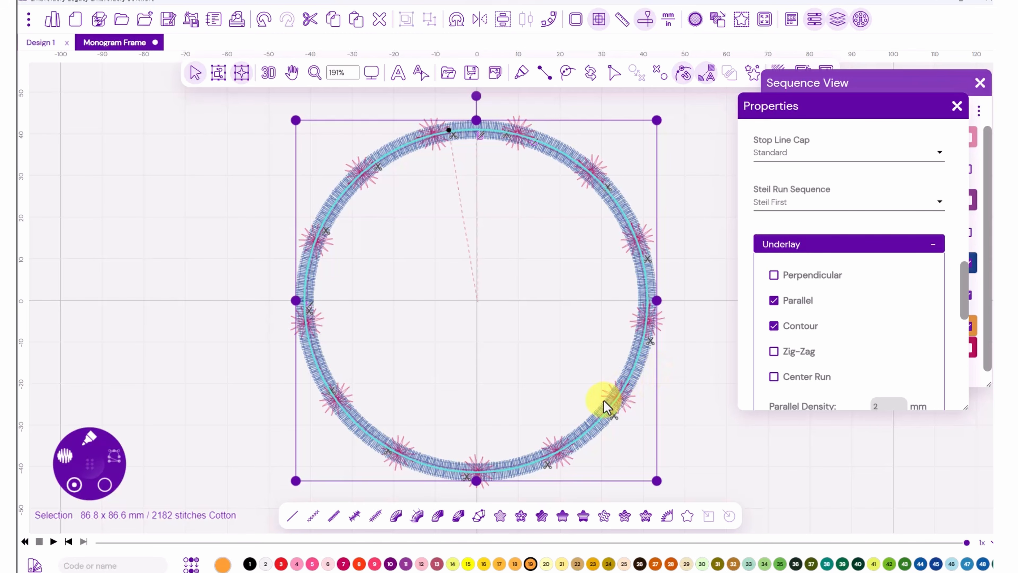
# - Give the Steil-Run border's center run a Bean style with 5 repeats and a stitch length of 4 mm
pyautogui.scroll(1, 967, 295)
pyautogui.moveTo(968, 294); pyautogui.dragTo(963, 165)
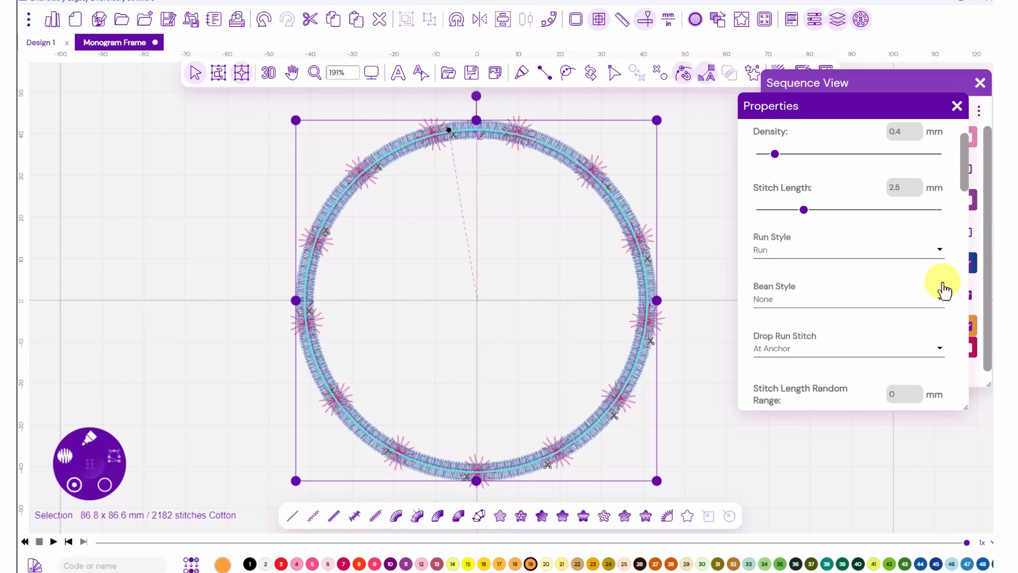
pyautogui.click(939, 298)
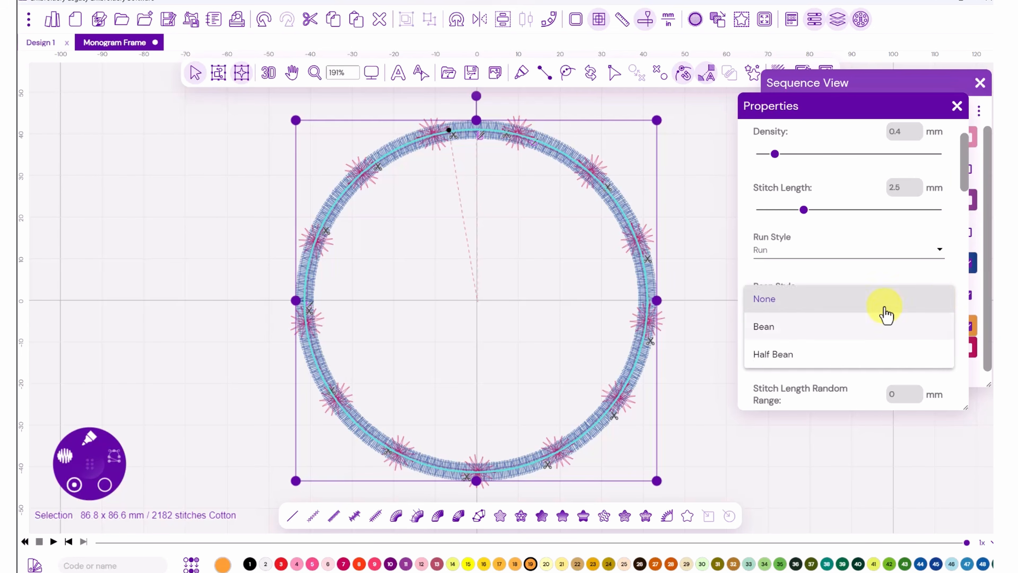
pyautogui.click(769, 332)
pyautogui.moveTo(902, 188); pyautogui.dragTo(877, 196)
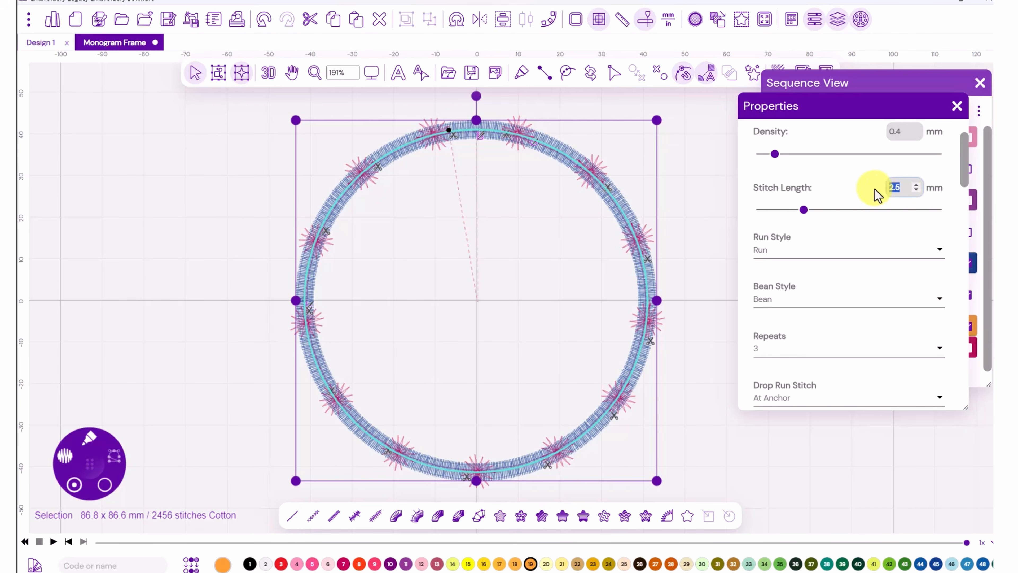
pyautogui.write('4')
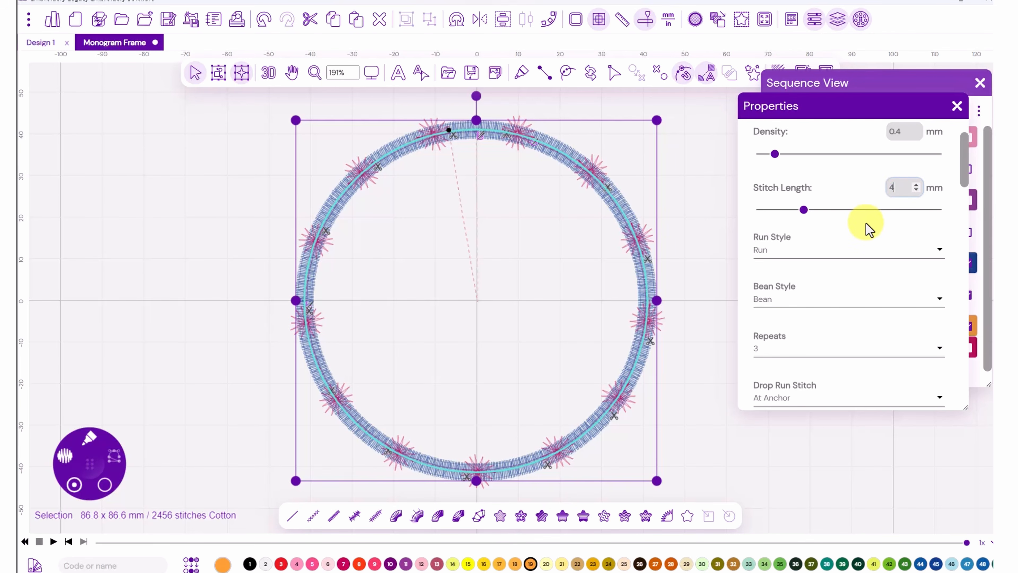
pyautogui.click(865, 223)
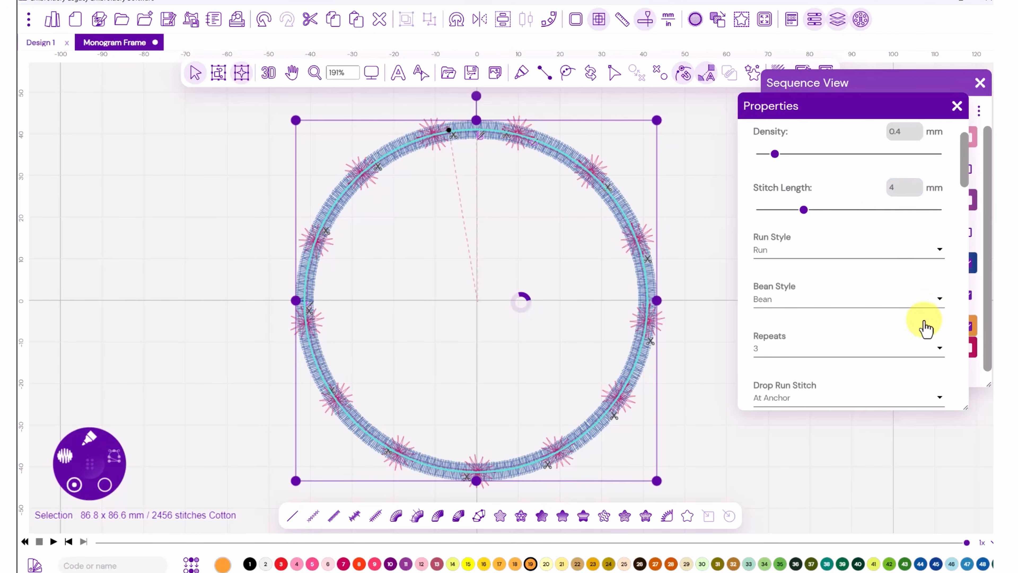
pyautogui.click(939, 349)
pyautogui.click(746, 375)
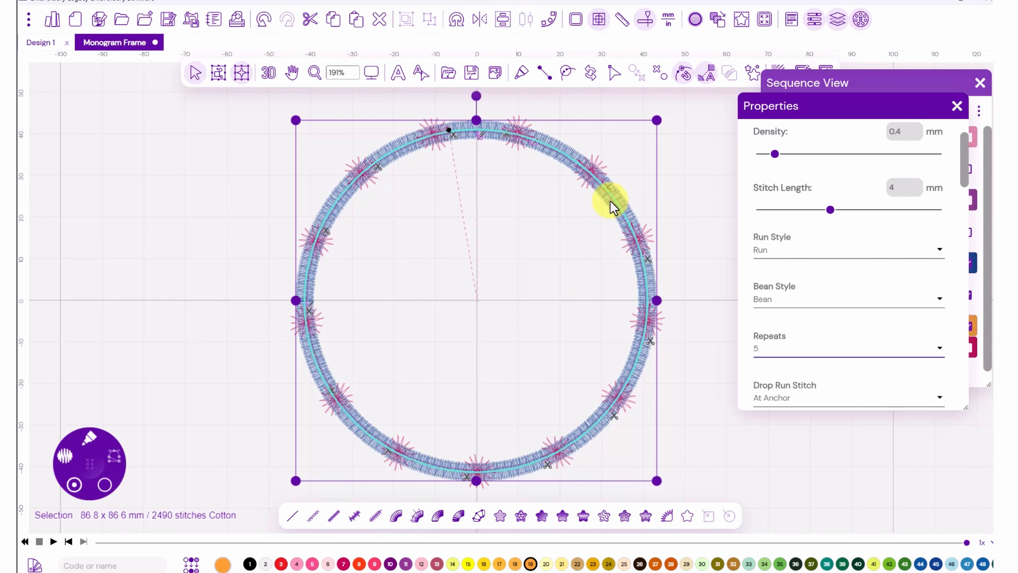
# - Check the restyled border in the 3D preview with nothing selected, and return to the flat stitch view
pyautogui.click(269, 74)
pyautogui.click(251, 188)
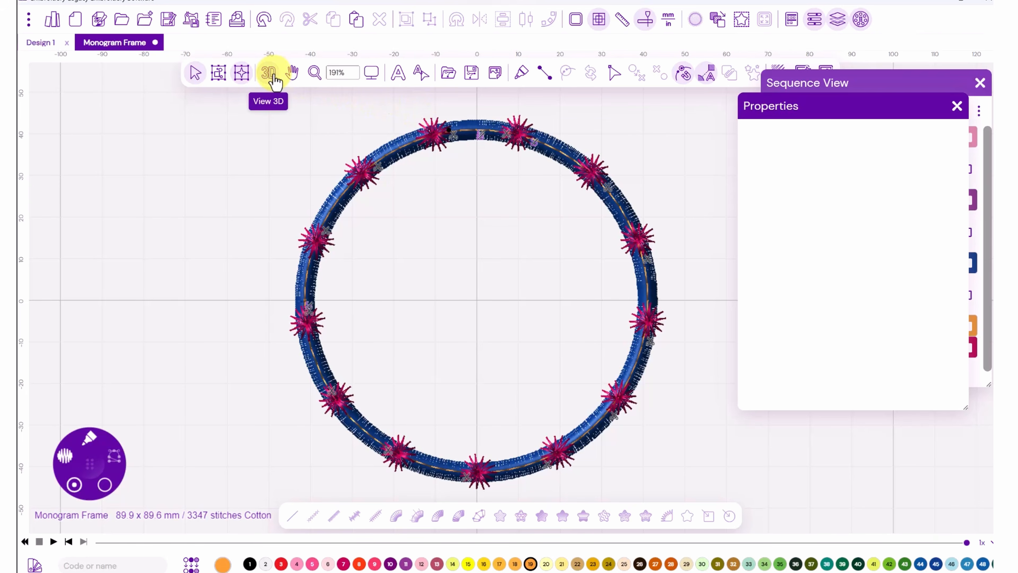
pyautogui.click(275, 79)
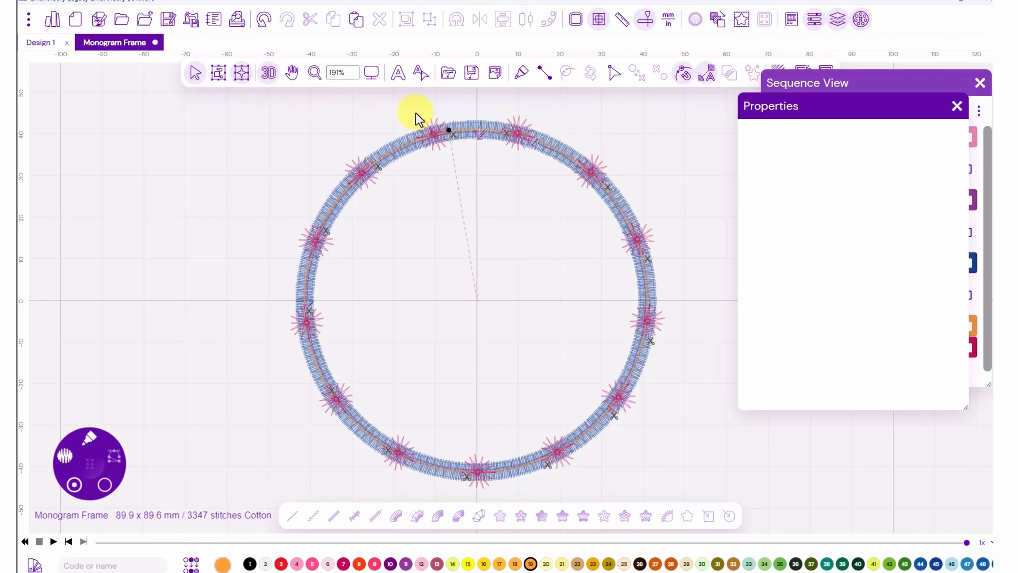
# - Create contours on both sides of the Steil-Run border with 1 ripple, 2 mm spacing and round corners
pyautogui.click(573, 148)
pyautogui.moveTo(877, 81); pyautogui.dragTo(886, 105)
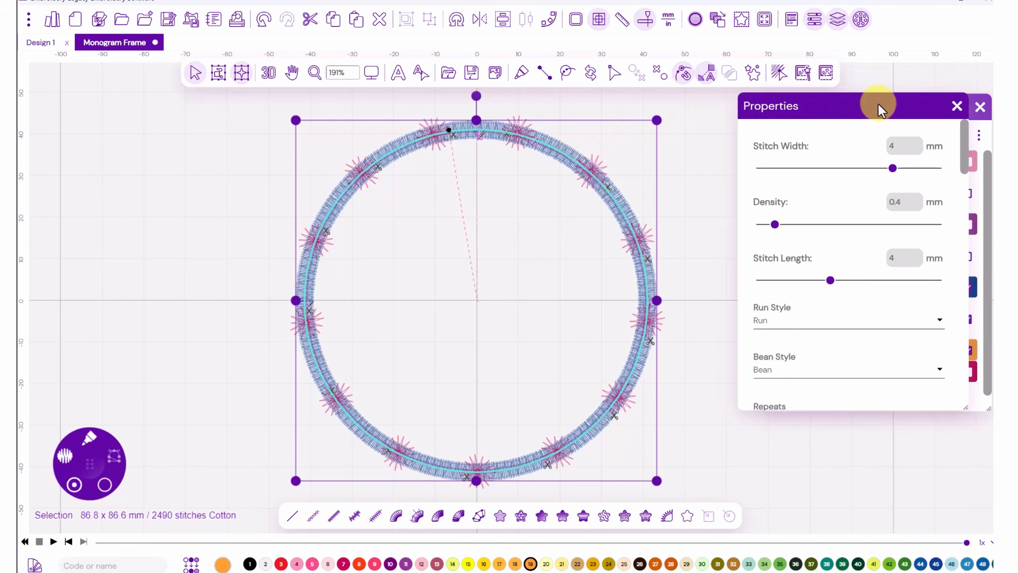
pyautogui.click(753, 74)
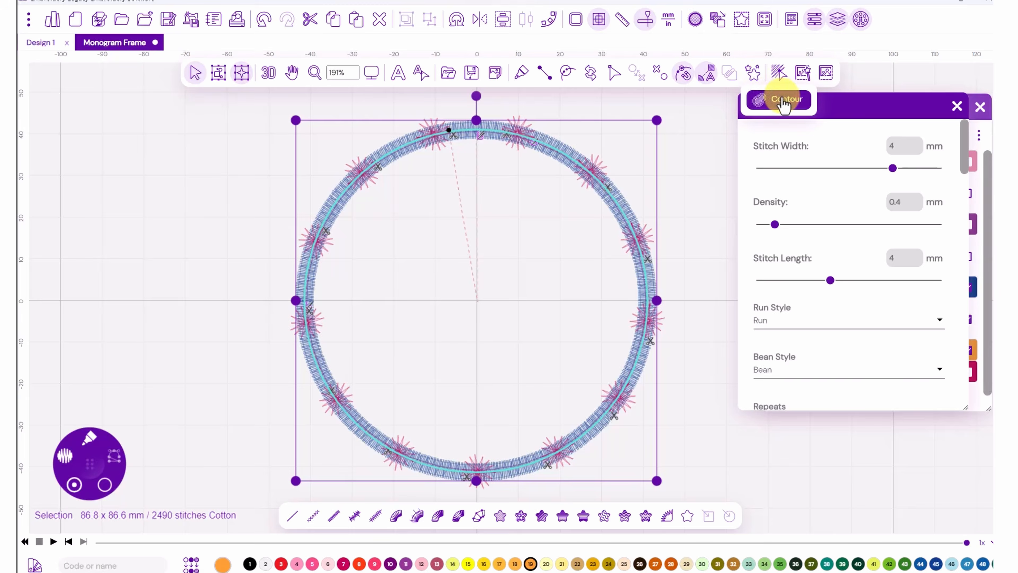
pyautogui.click(784, 105)
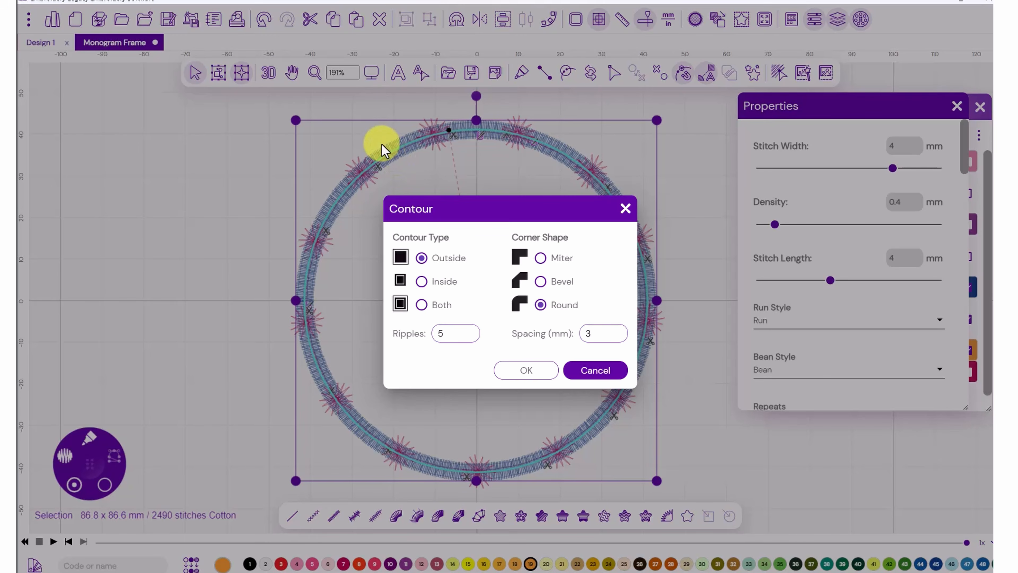
pyautogui.click(421, 305)
pyautogui.click(441, 334)
pyautogui.write('1')
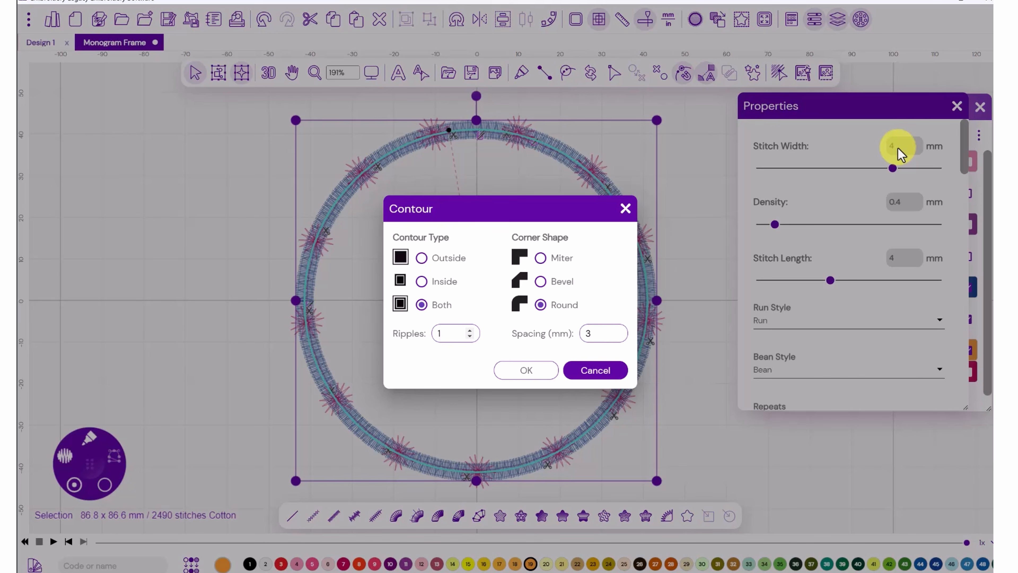
pyautogui.doubleClick(593, 334)
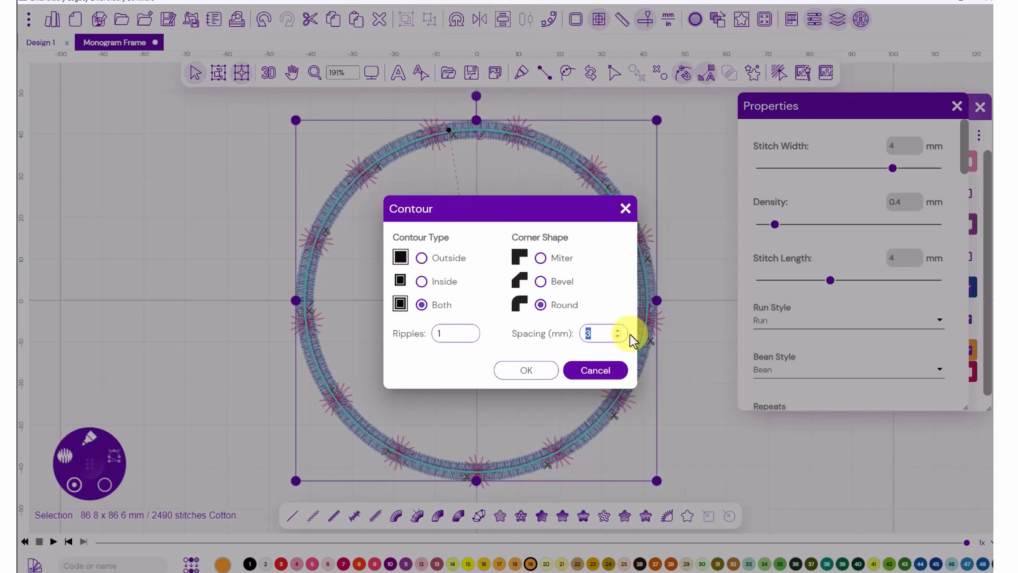
pyautogui.write('2')
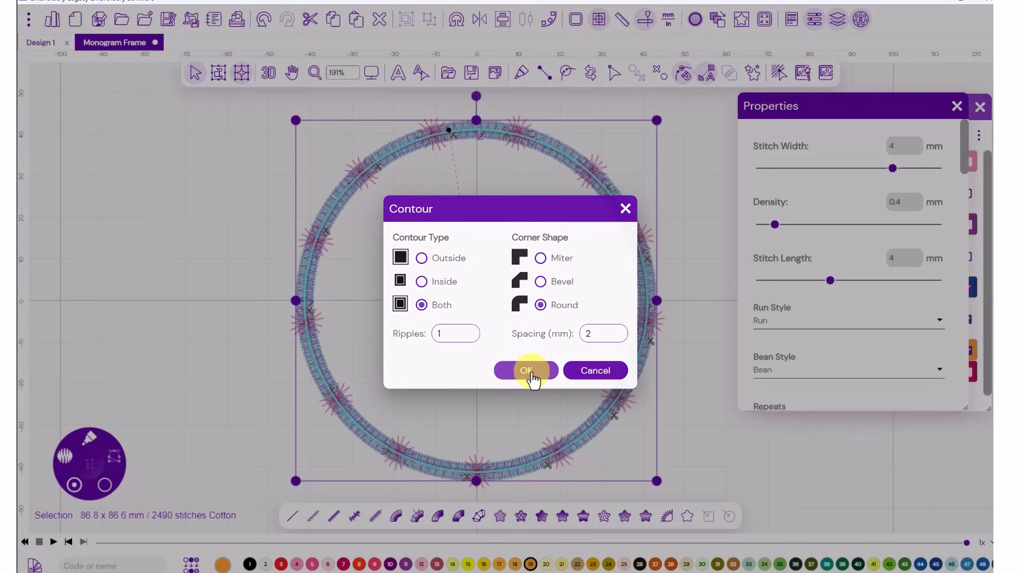
pyautogui.click(526, 370)
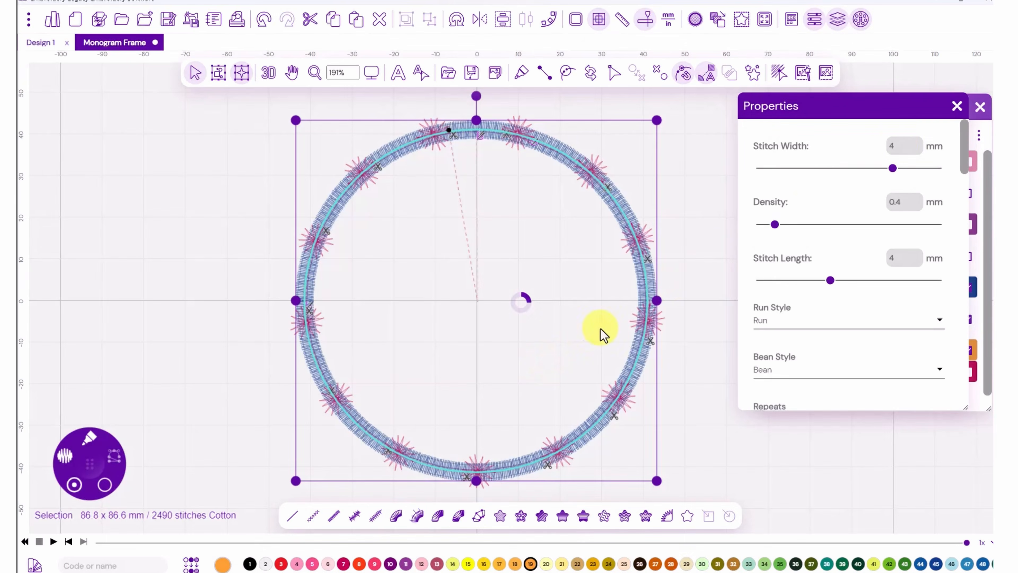
# - Select the two black contour artwork paths at the end of the stitching sequence and convert them to Run paths
pyautogui.click(957, 106)
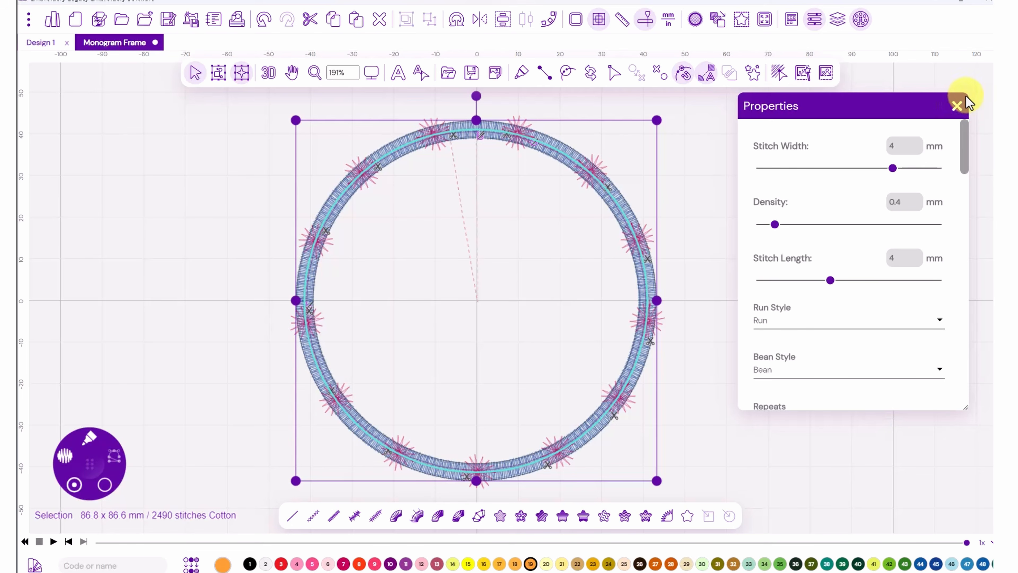
pyautogui.click(861, 22)
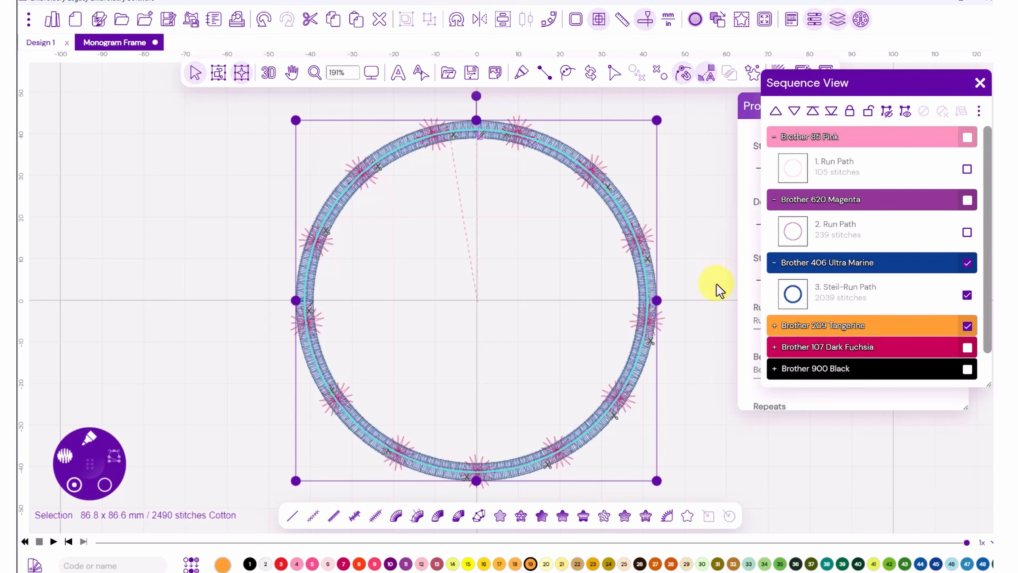
pyautogui.click(699, 321)
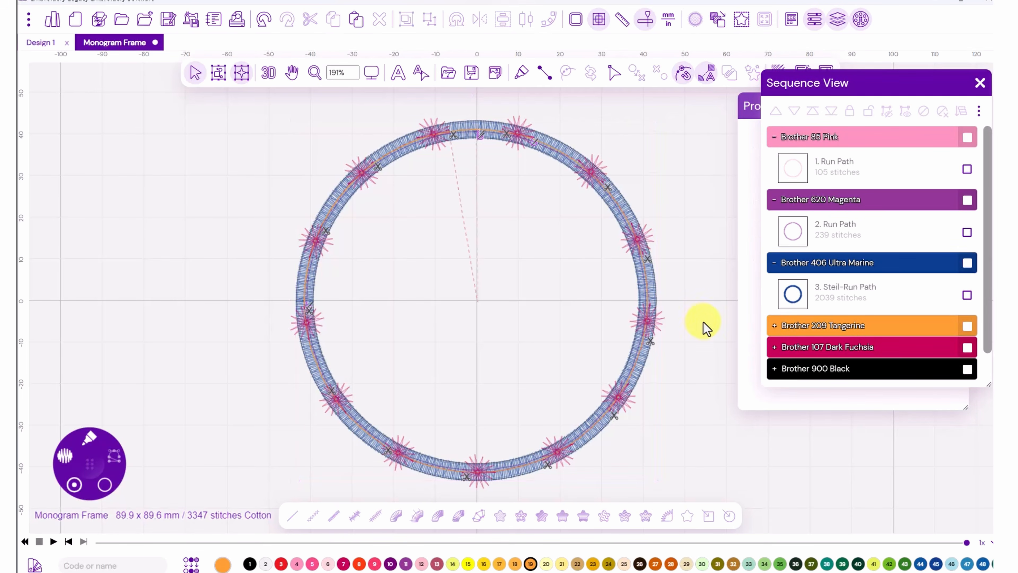
pyautogui.click(775, 369)
pyautogui.moveTo(985, 336); pyautogui.dragTo(987, 371)
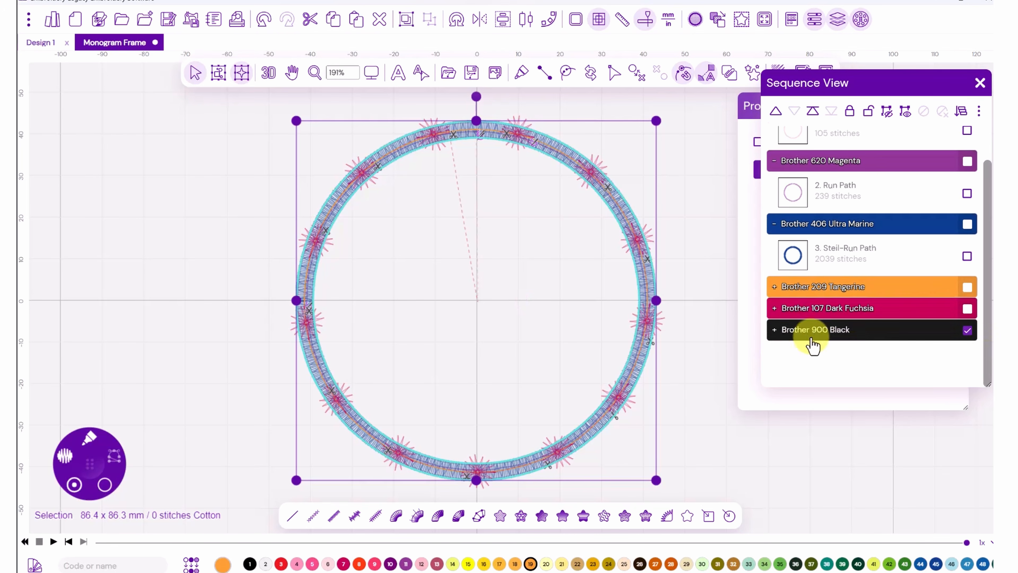
pyautogui.click(775, 330)
pyautogui.scroll(-2, 985, 333)
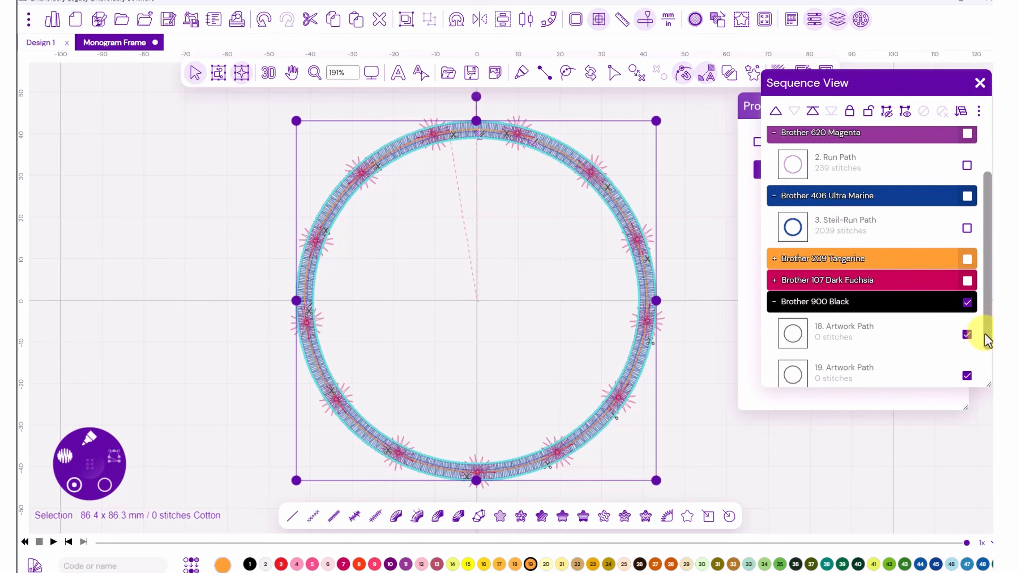
pyautogui.moveTo(988, 384); pyautogui.dragTo(987, 433)
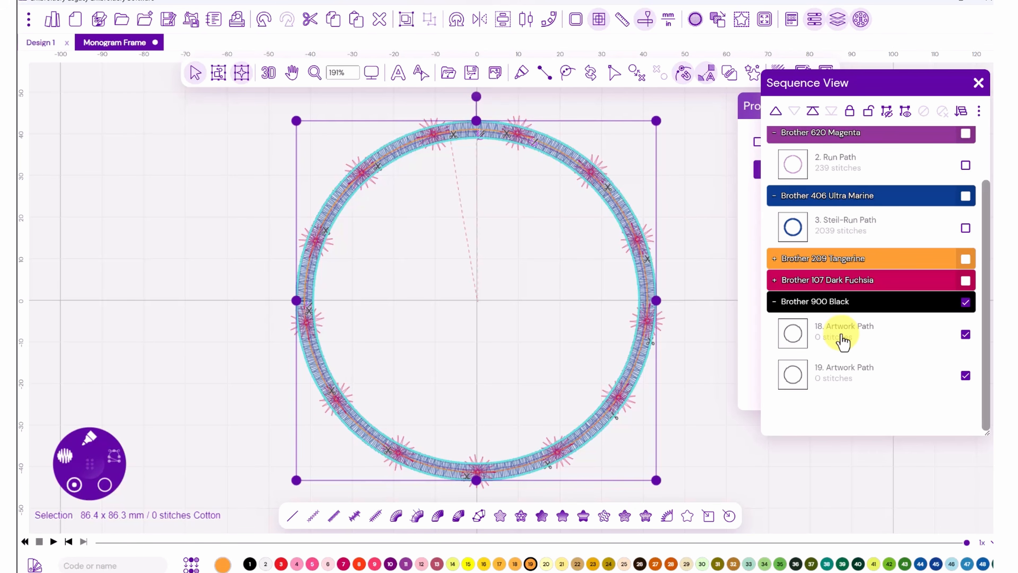
pyautogui.click(293, 518)
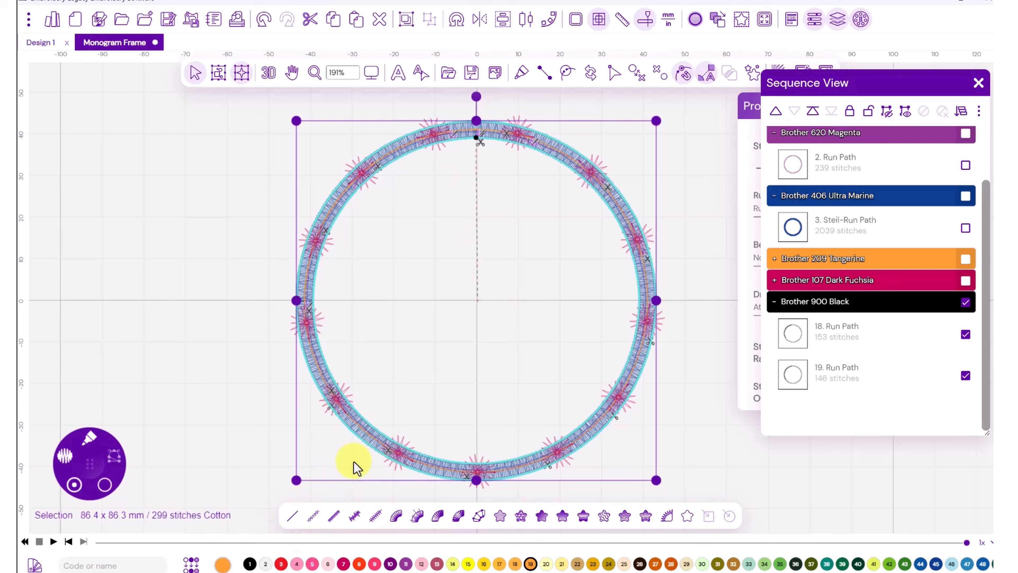
# - Set the two black contour runs to a 4 mm stitch length and Bean style with 5 repeats
pyautogui.click(749, 114)
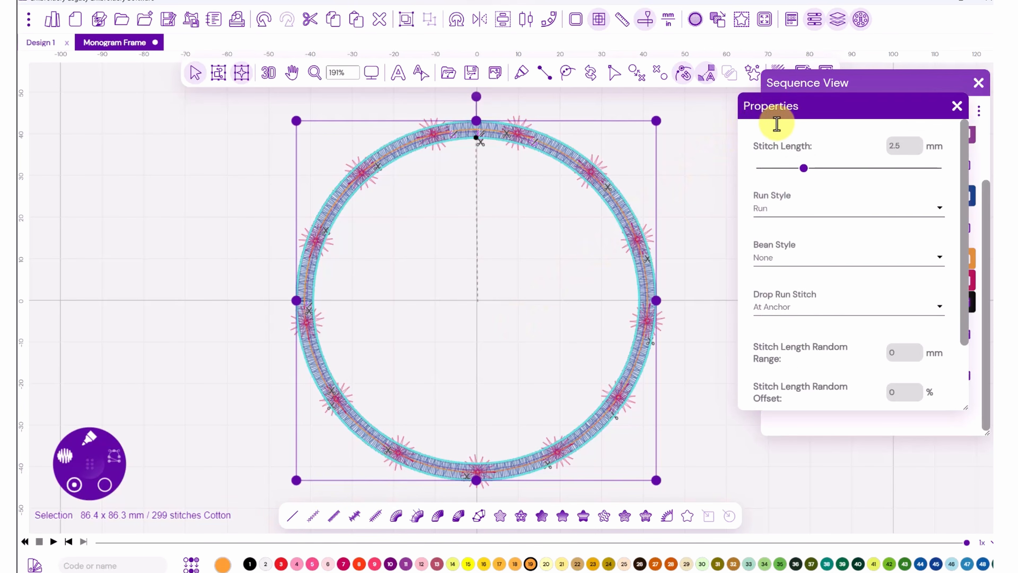
pyautogui.doubleClick(902, 146)
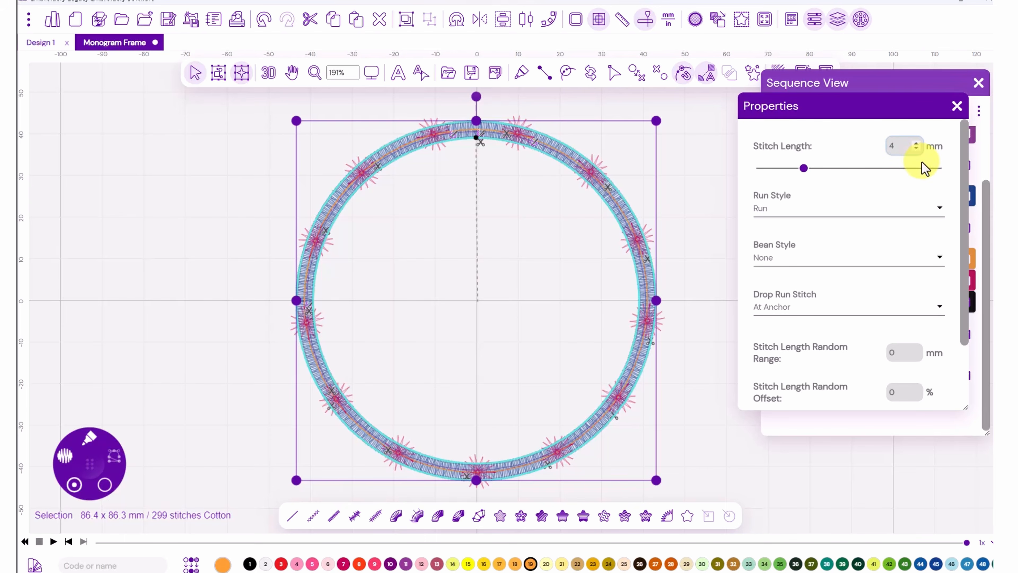
pyautogui.click(933, 264)
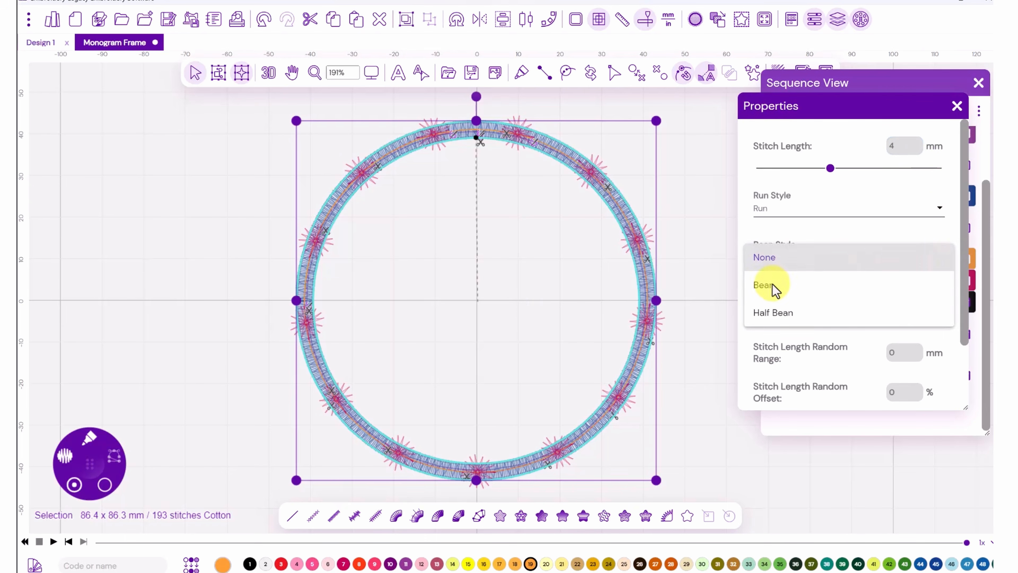
pyautogui.click(783, 286)
pyautogui.click(938, 310)
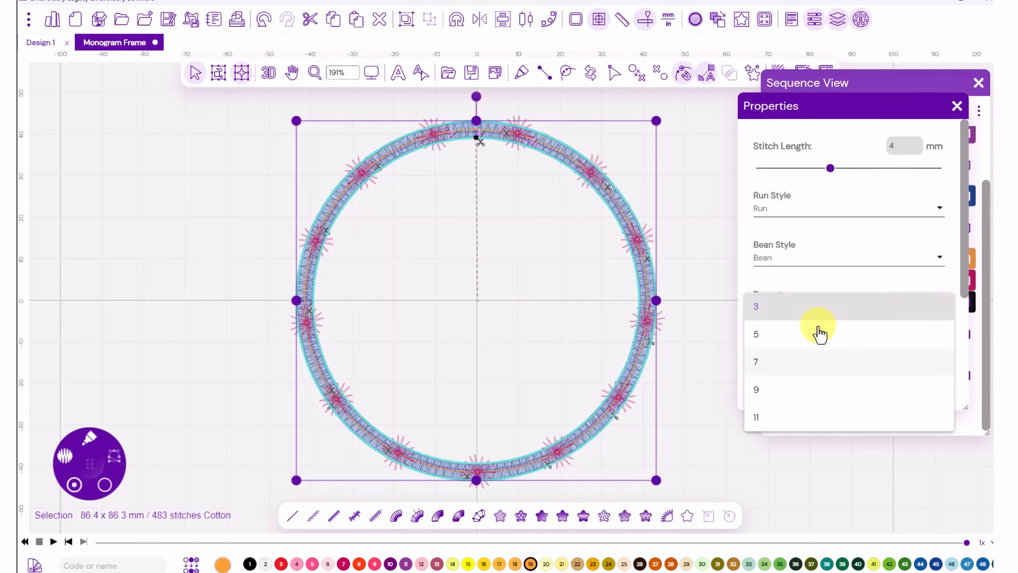
pyautogui.click(757, 344)
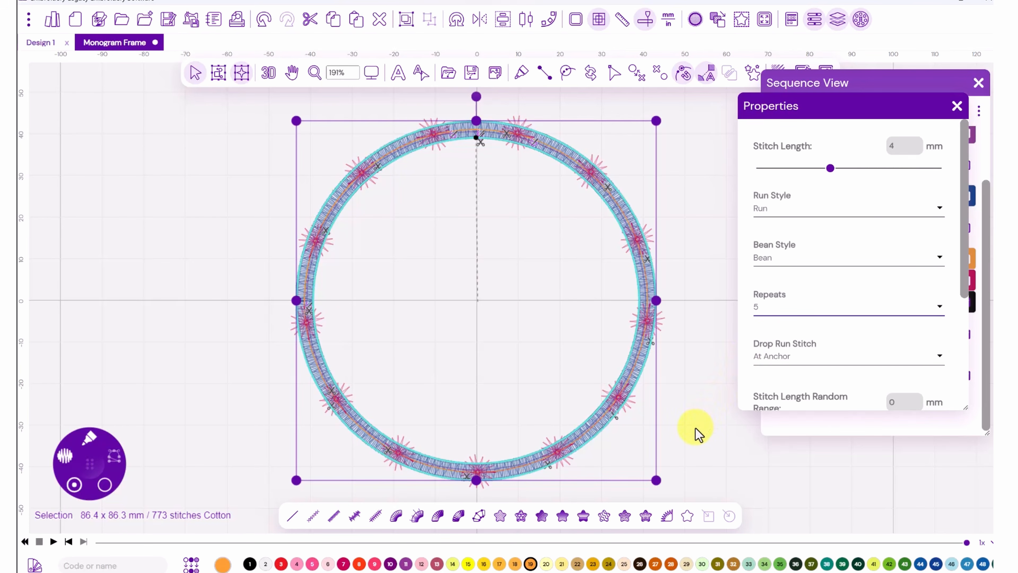
# - Recolor the two black bean-stitch contour runs to Brother 513 Lime Green
pyautogui.press('space')
pyautogui.click(722, 398)
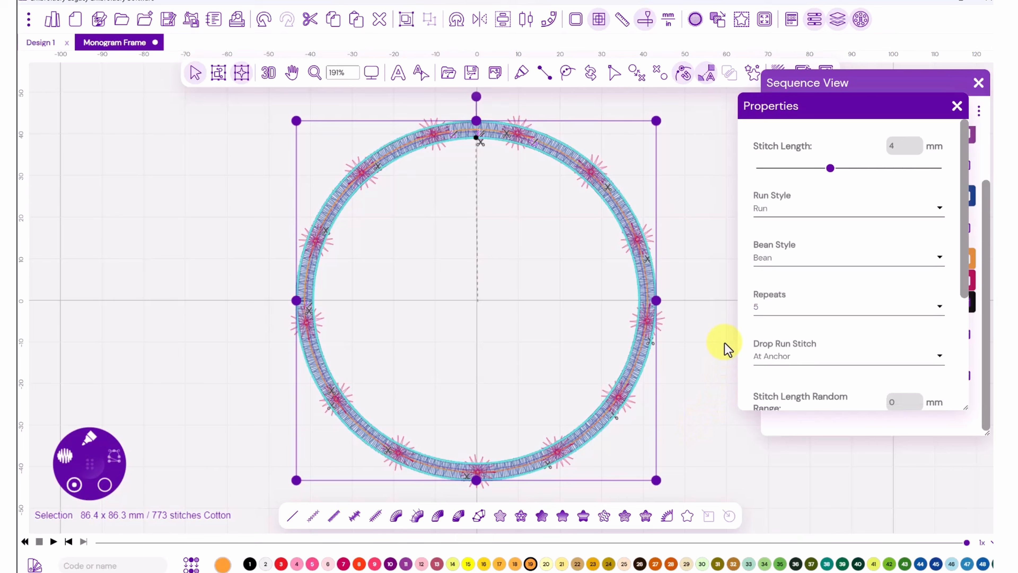
pyautogui.click(728, 280)
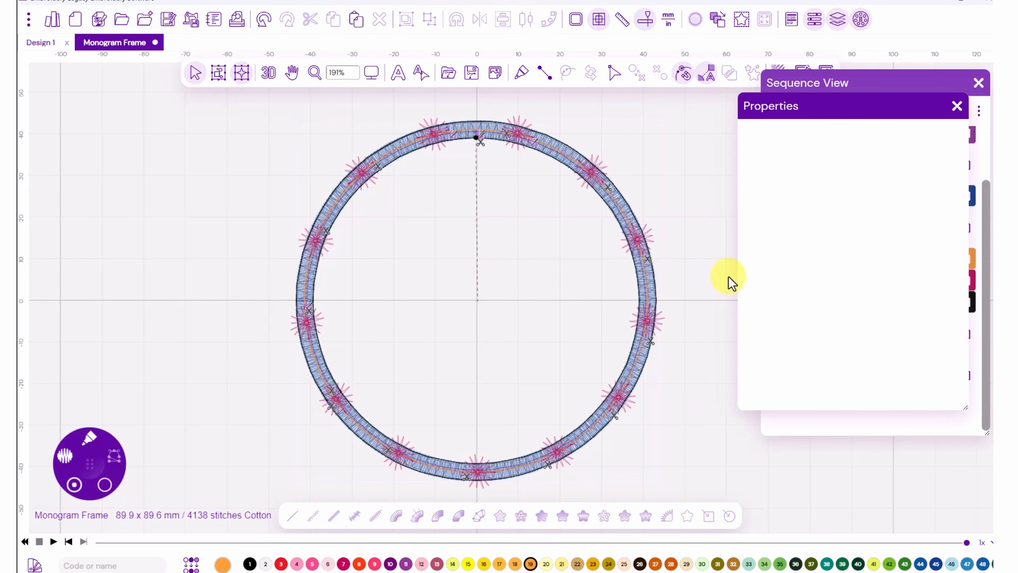
pyautogui.moveTo(916, 104); pyautogui.dragTo(778, 47)
pyautogui.click(965, 302)
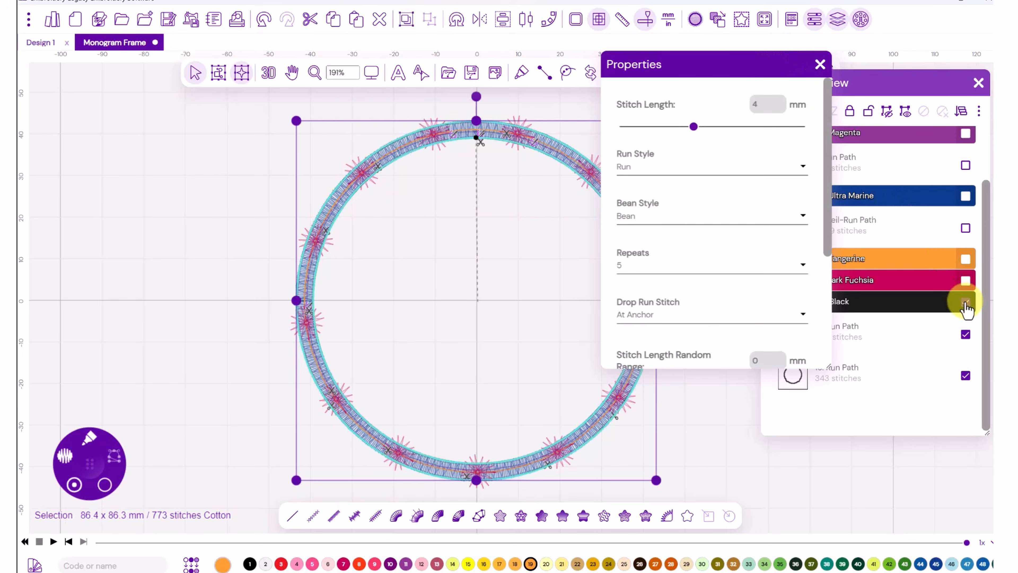
pyautogui.click(889, 564)
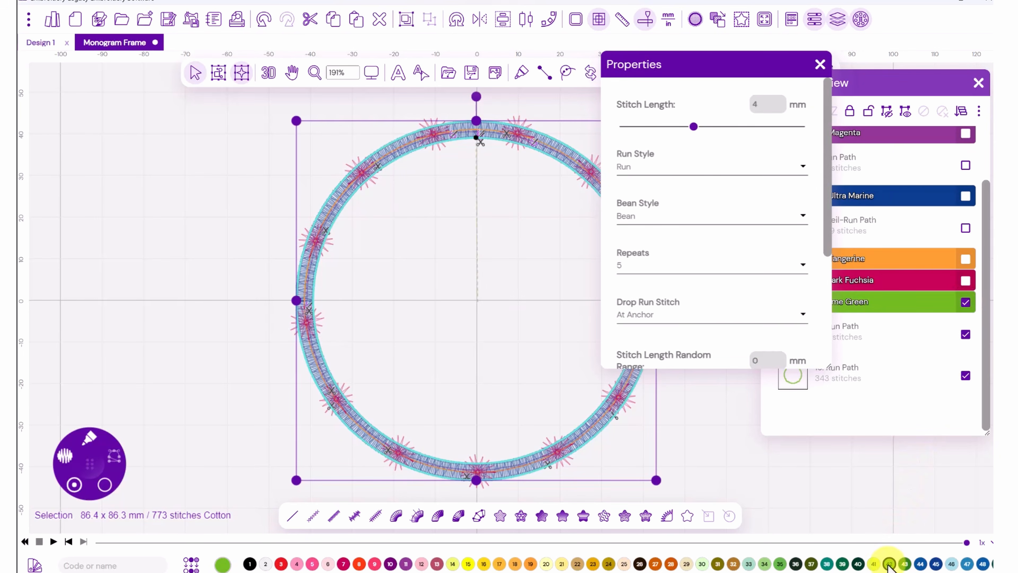
pyautogui.moveTo(771, 65); pyautogui.dragTo(217, 112)
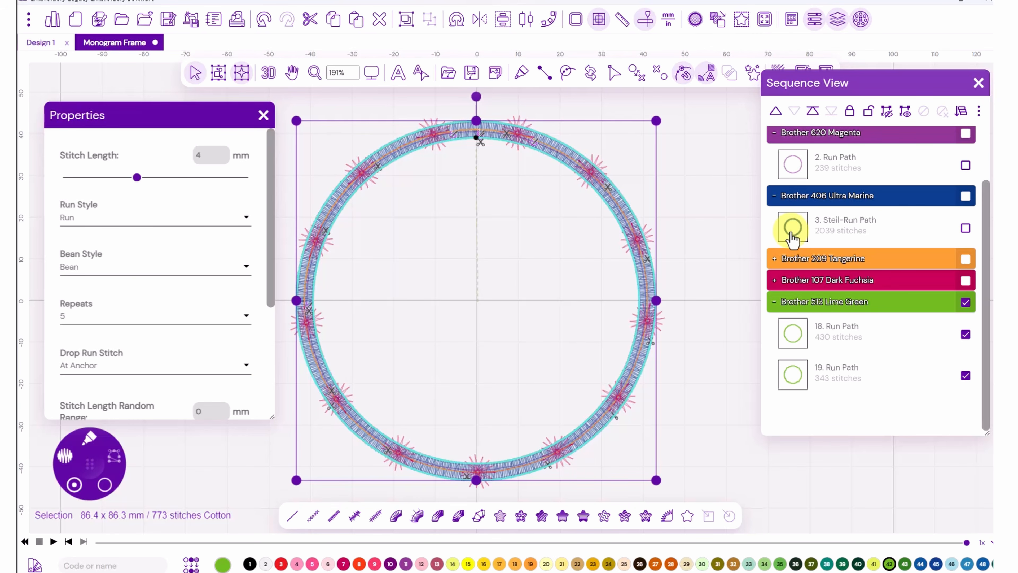
# - Select the Ultra Marine, Tangerine and Lime Green objects together and resequence them so the lime contours stitch before the dark fuchsia motifs
pyautogui.click(966, 302)
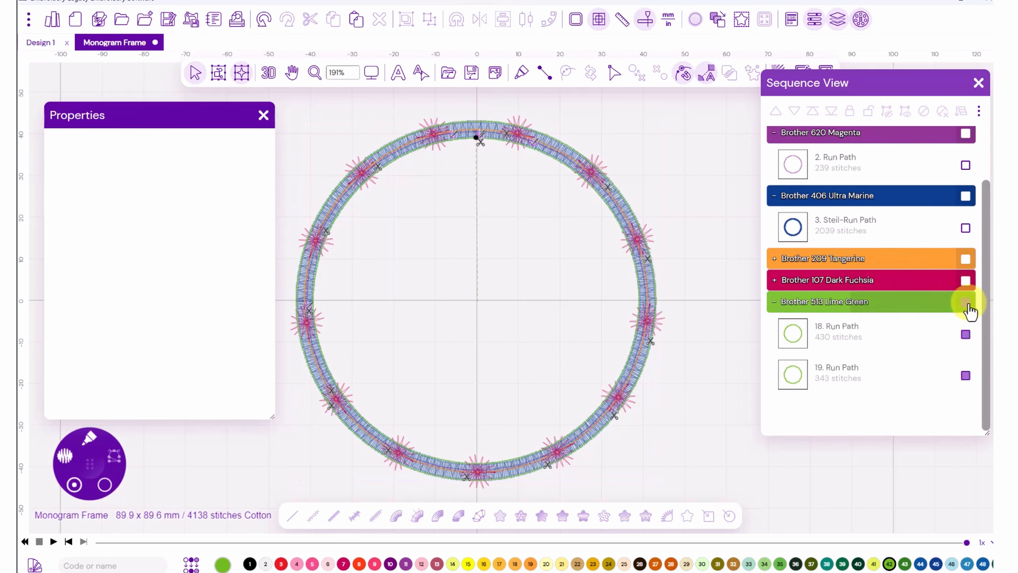
pyautogui.click(966, 260)
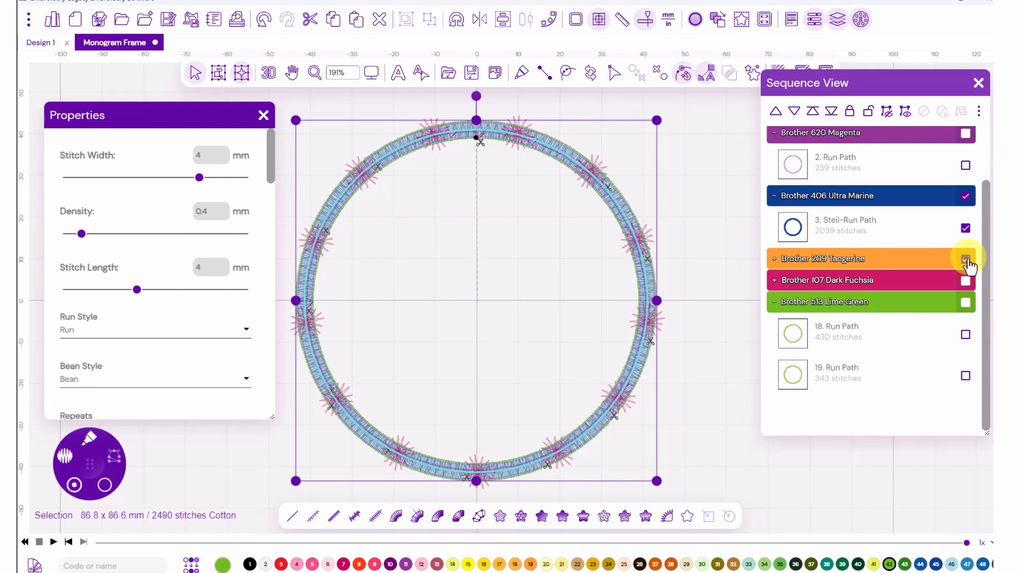
pyautogui.click(965, 304)
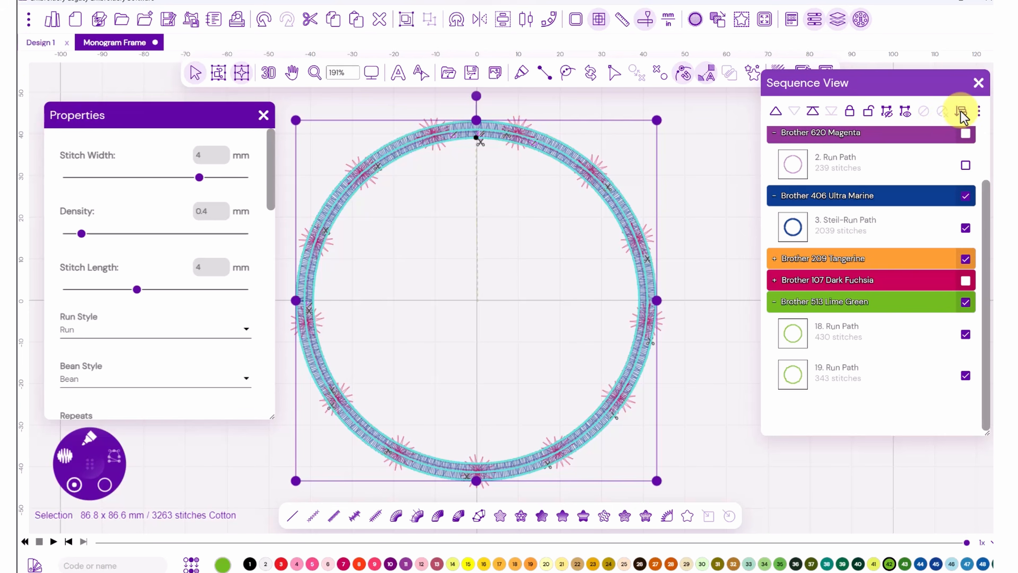
pyautogui.click(773, 280)
pyautogui.click(955, 281)
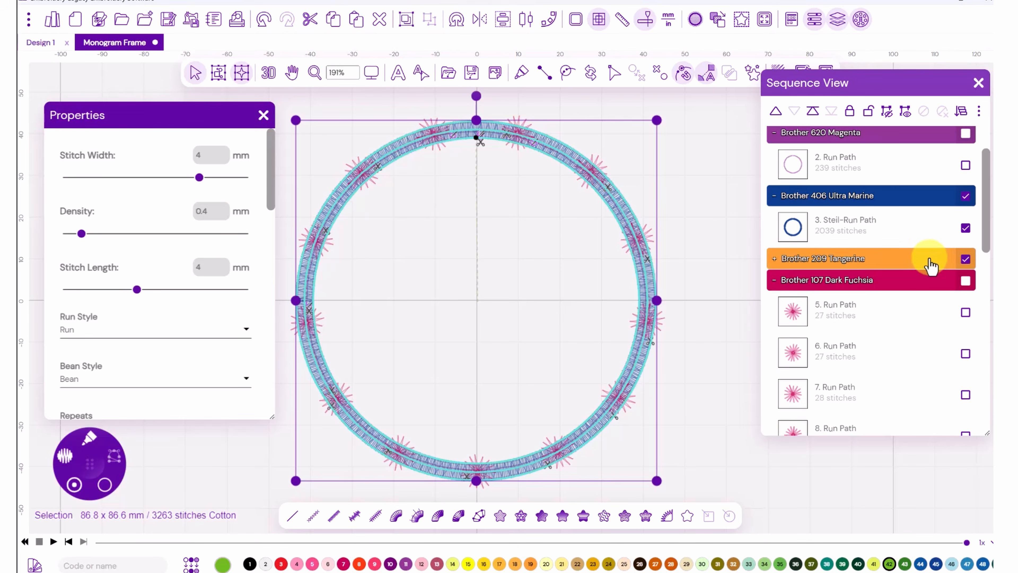
pyautogui.click(961, 114)
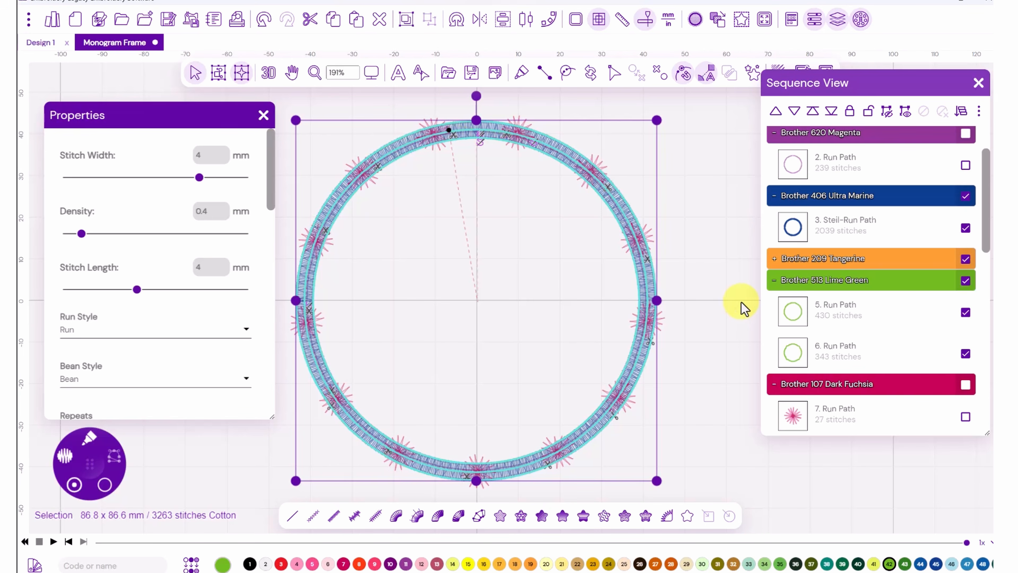
# - Check the resequenced frame in the 3D preview with nothing selected
pyautogui.click(269, 74)
pyautogui.click(742, 184)
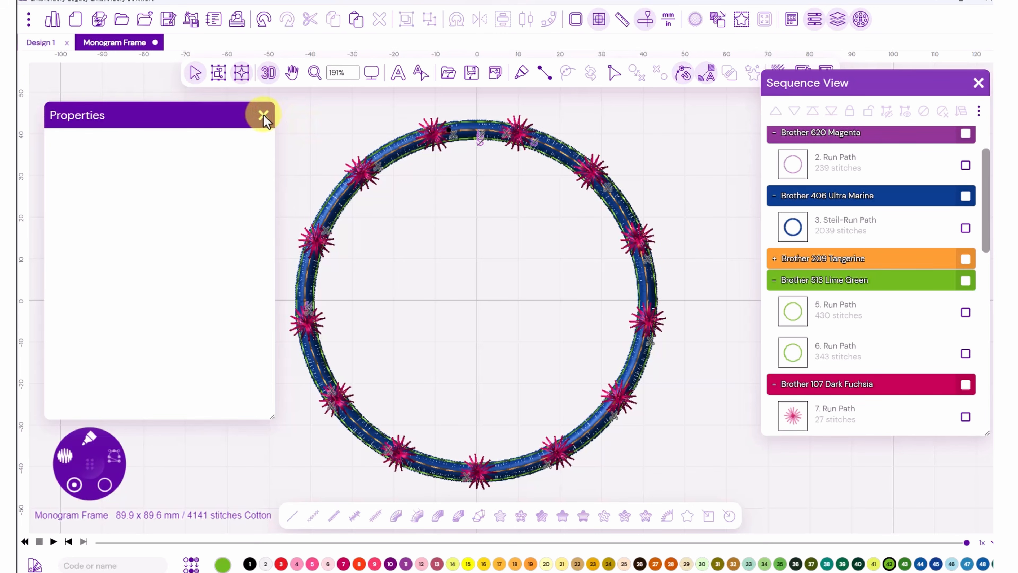
pyautogui.moveTo(211, 116); pyautogui.dragTo(923, 104)
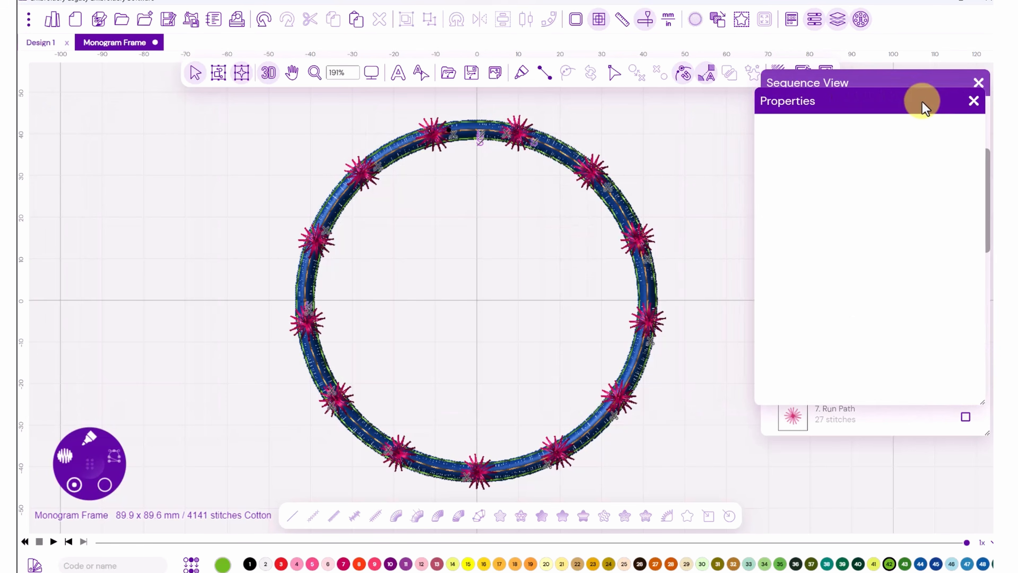
# - Place a new text object in the middle of the ring and return to the flat stitch view
pyautogui.click(399, 78)
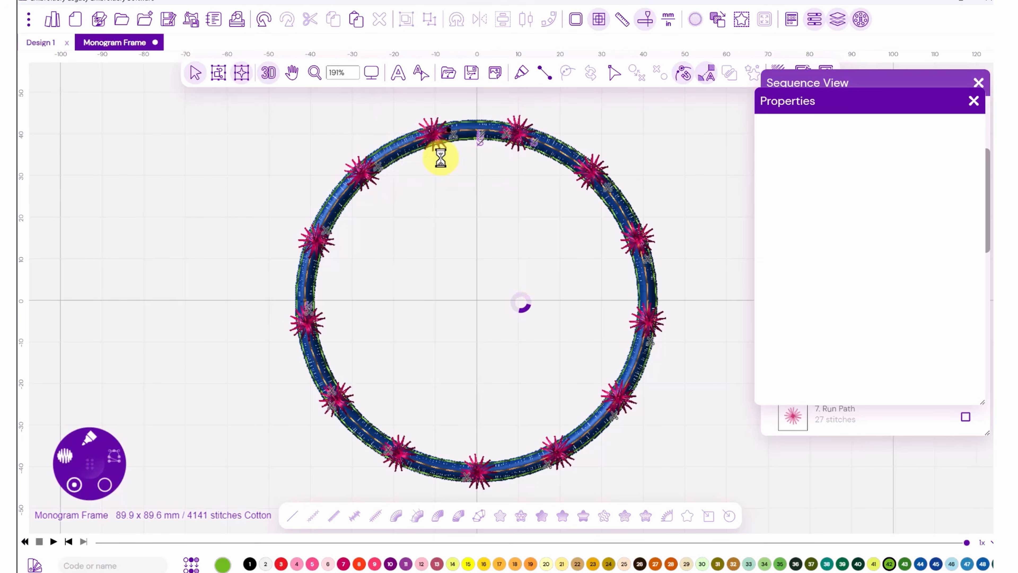
pyautogui.moveTo(484, 266); pyautogui.dragTo(468, 309)
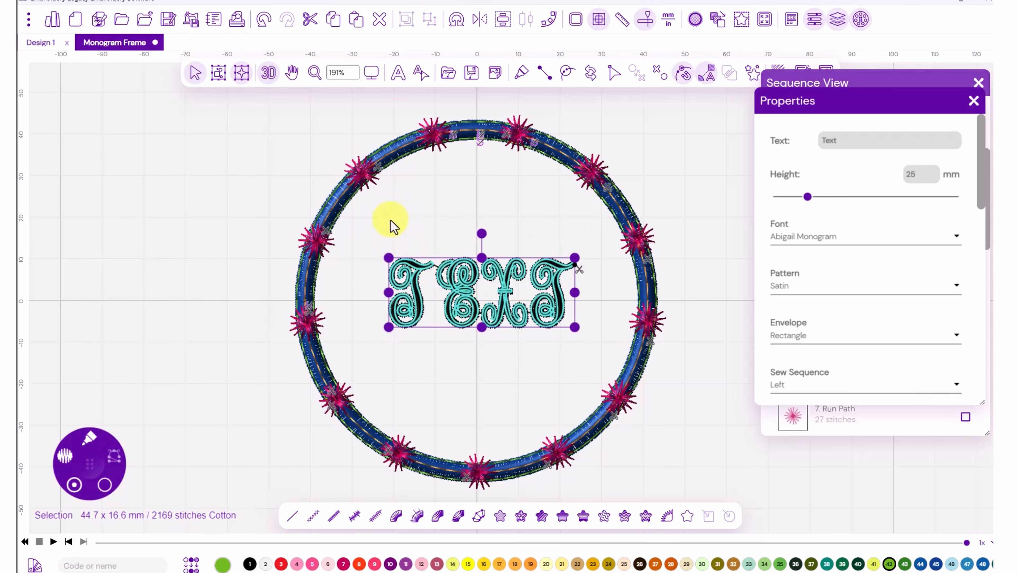
pyautogui.click(268, 72)
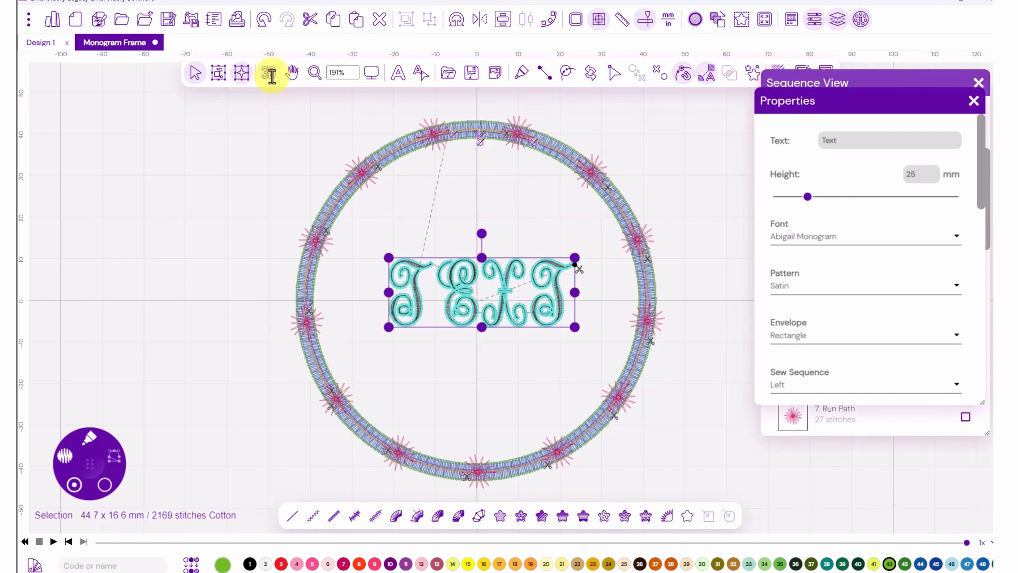
# - Set the text object's font to Intertwined Monogram and its text to ELD
pyautogui.click(961, 239)
pyautogui.moveTo(991, 242); pyautogui.dragTo(982, 366)
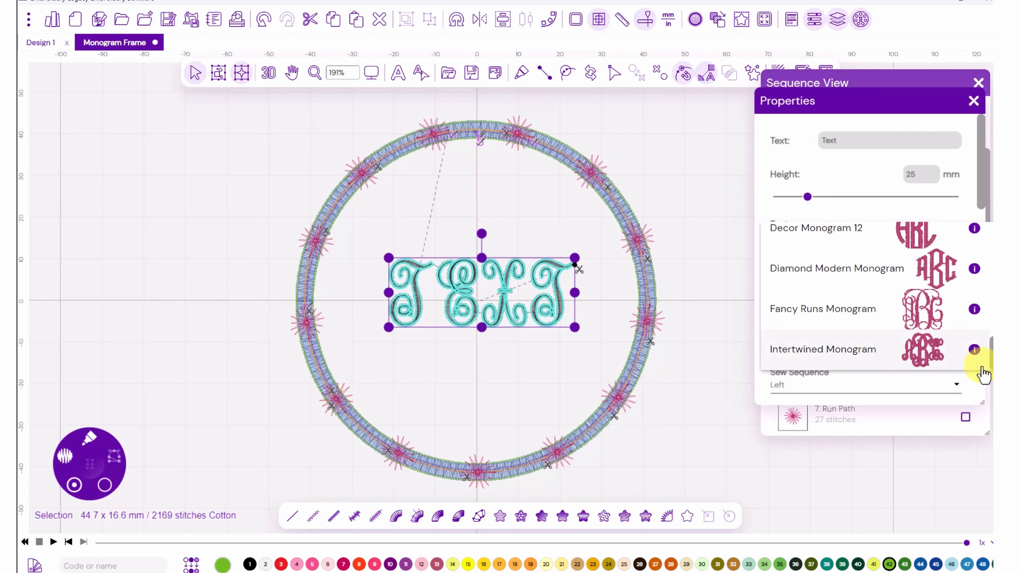
pyautogui.click(923, 349)
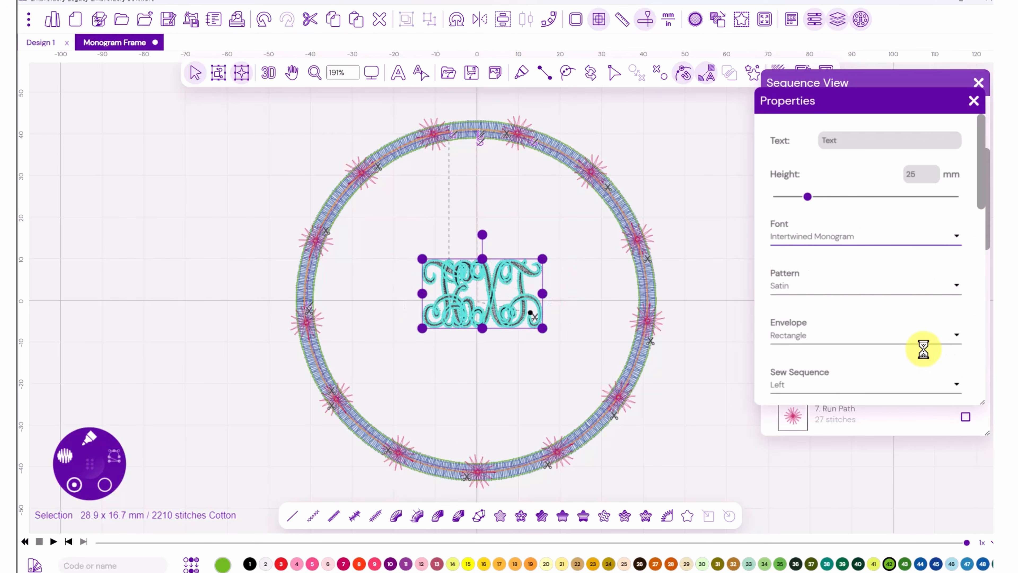
pyautogui.moveTo(845, 139); pyautogui.dragTo(799, 147)
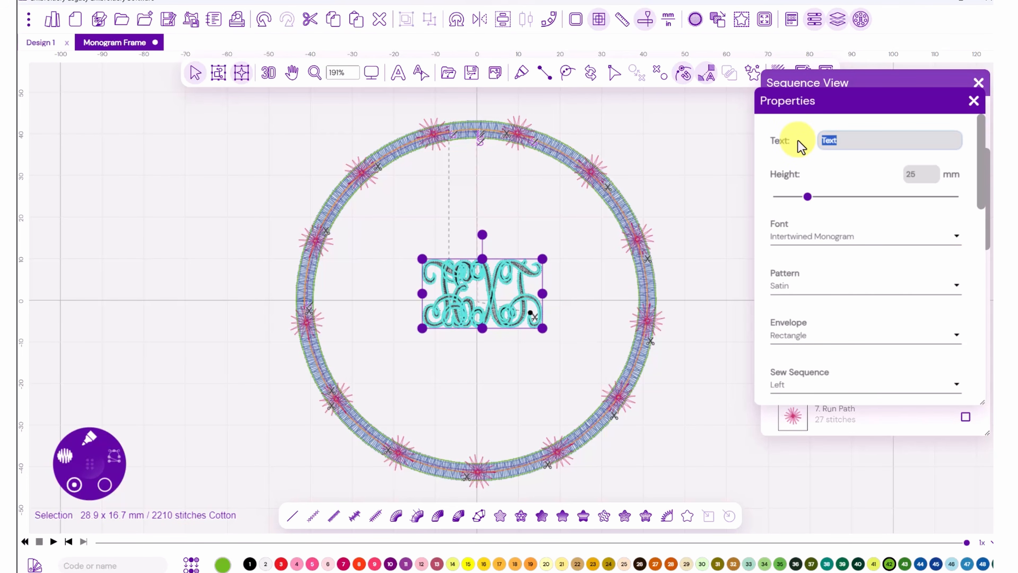
pyautogui.write('ELD')
pyautogui.press('Tab')
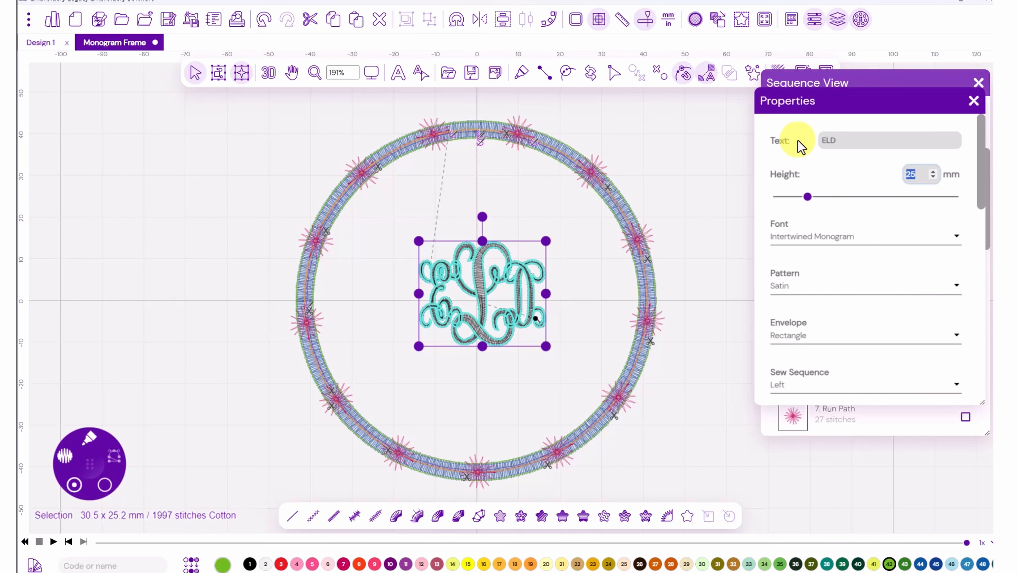
# - Enlarge the ELD monogram to about 52.7 x 43.5 mm and center it inside the ring with Align Center
pyautogui.click(483, 309)
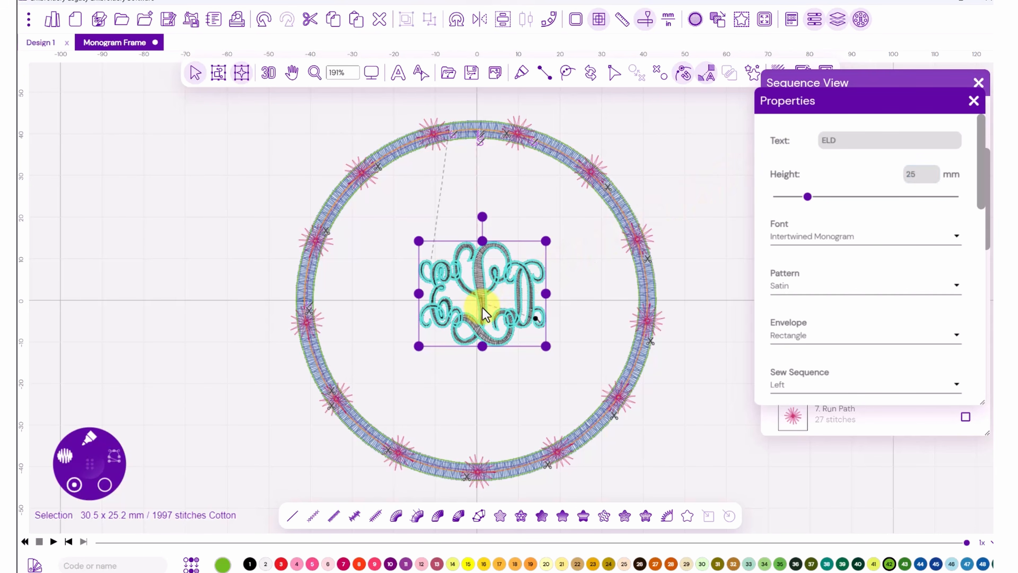
pyautogui.click(531, 335)
pyautogui.click(488, 312)
pyautogui.moveTo(537, 343); pyautogui.dragTo(629, 425)
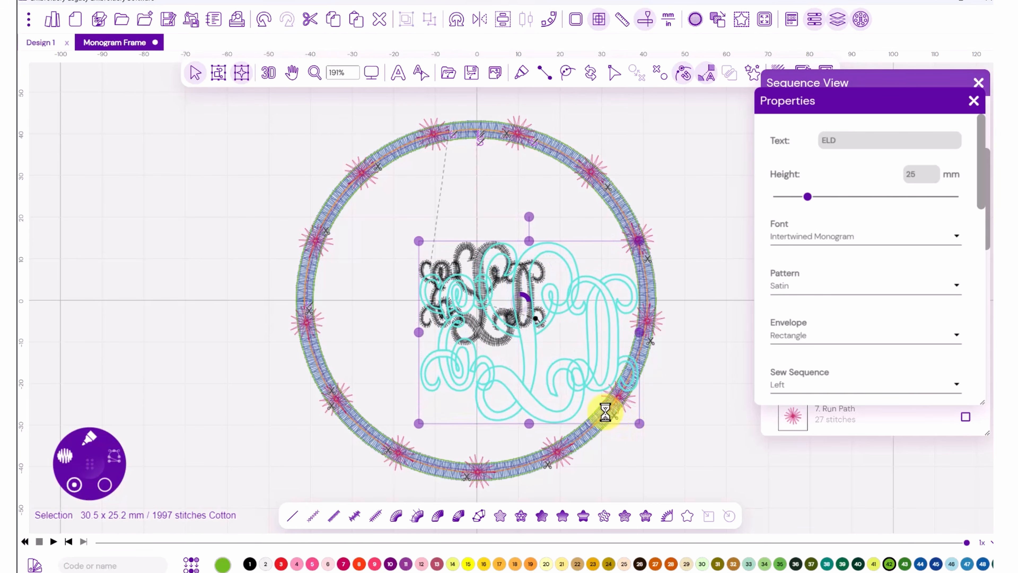
pyautogui.moveTo(561, 386); pyautogui.dragTo(517, 353)
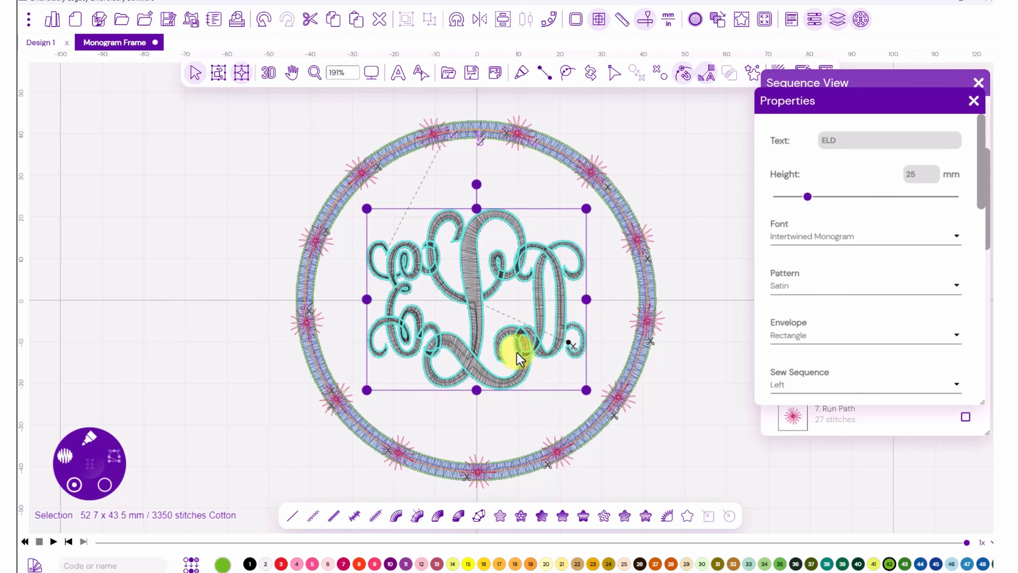
pyautogui.click(502, 25)
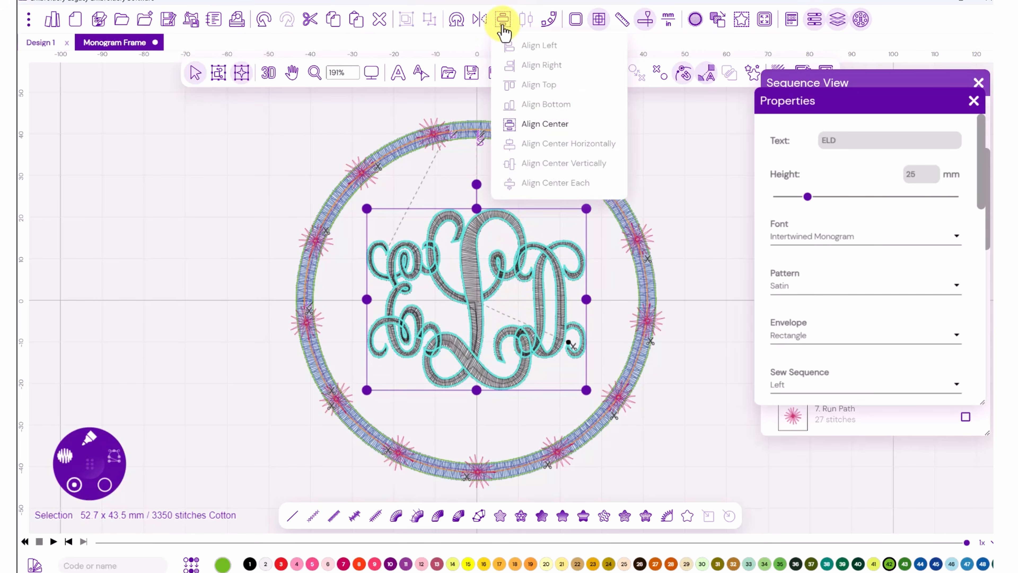
pyautogui.click(533, 125)
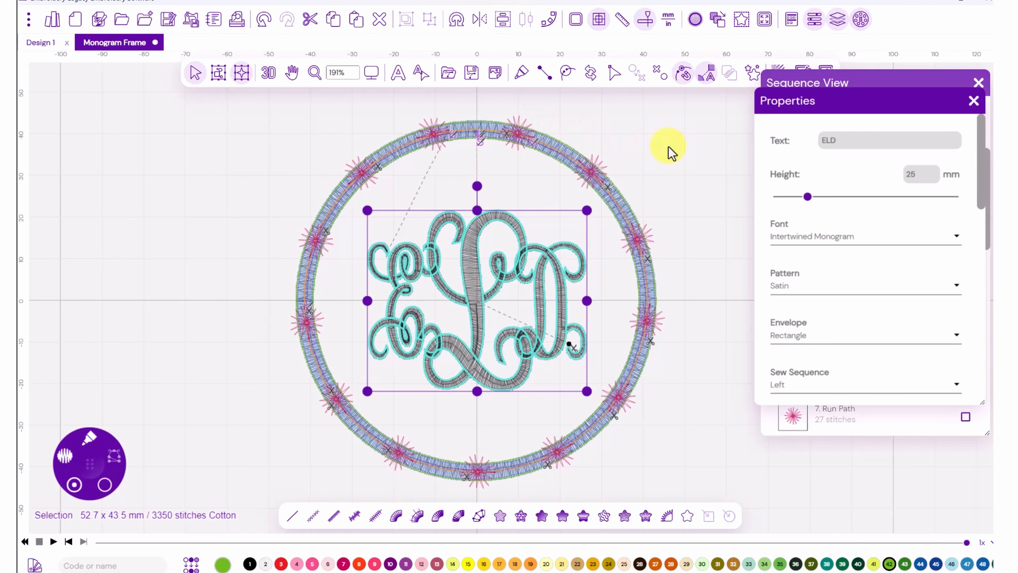
# - Set the monogram's absolute pull compensation to 0.3 mm
pyautogui.moveTo(981, 188); pyautogui.dragTo(983, 360)
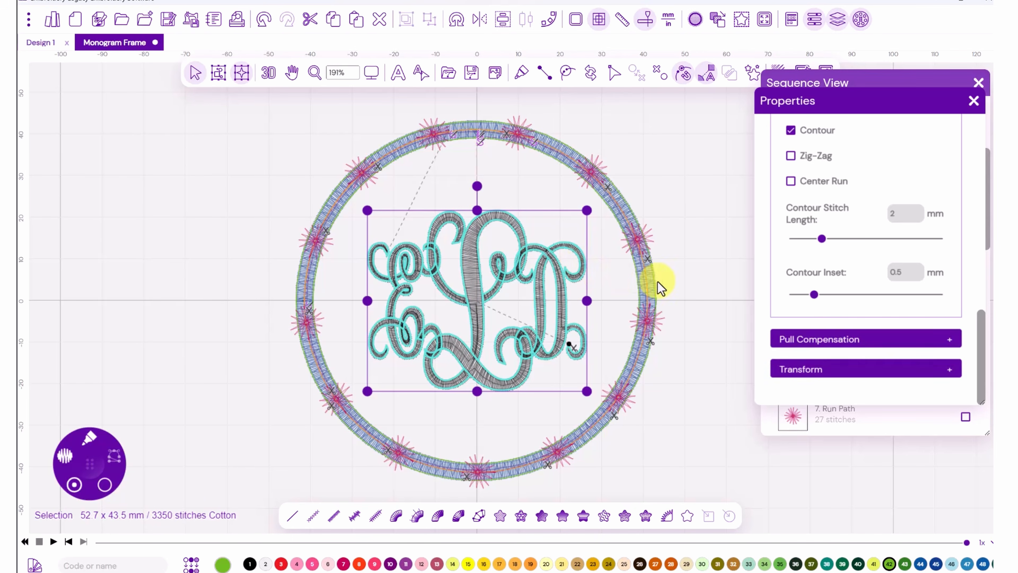
pyautogui.click(953, 342)
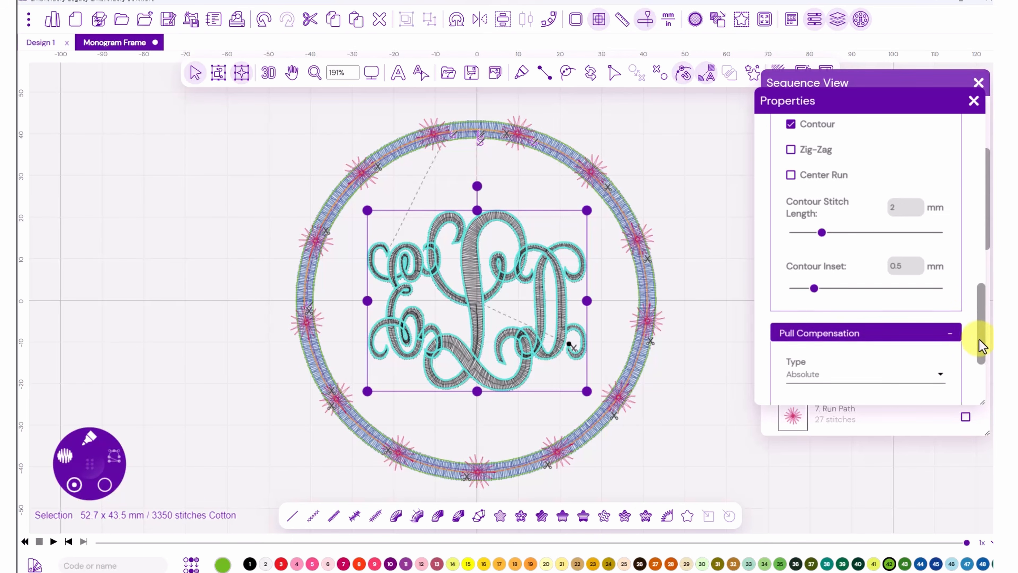
pyautogui.moveTo(979, 340); pyautogui.dragTo(985, 372)
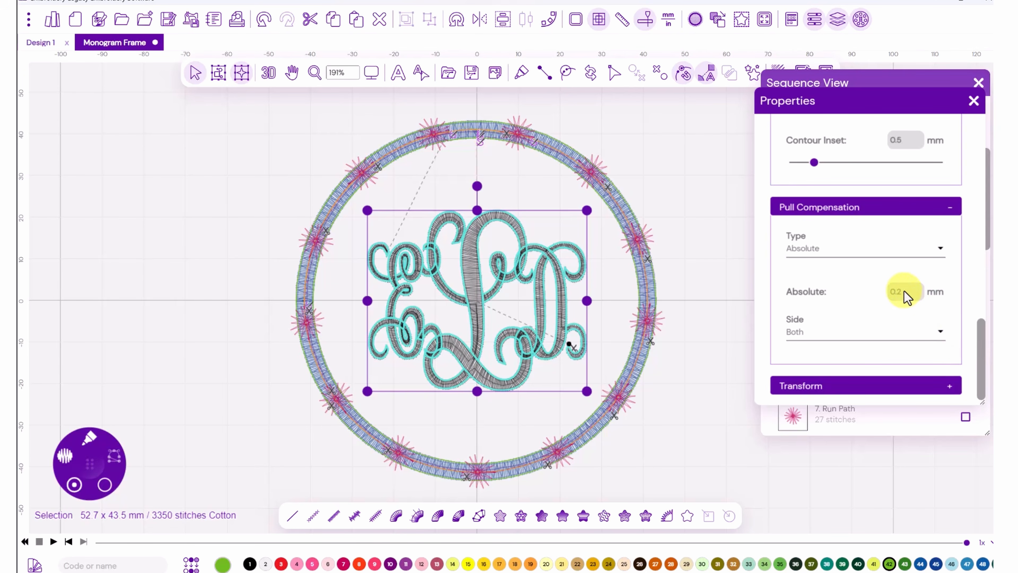
pyautogui.moveTo(904, 292); pyautogui.dragTo(898, 291)
pyautogui.write('3')
pyautogui.press('Return')
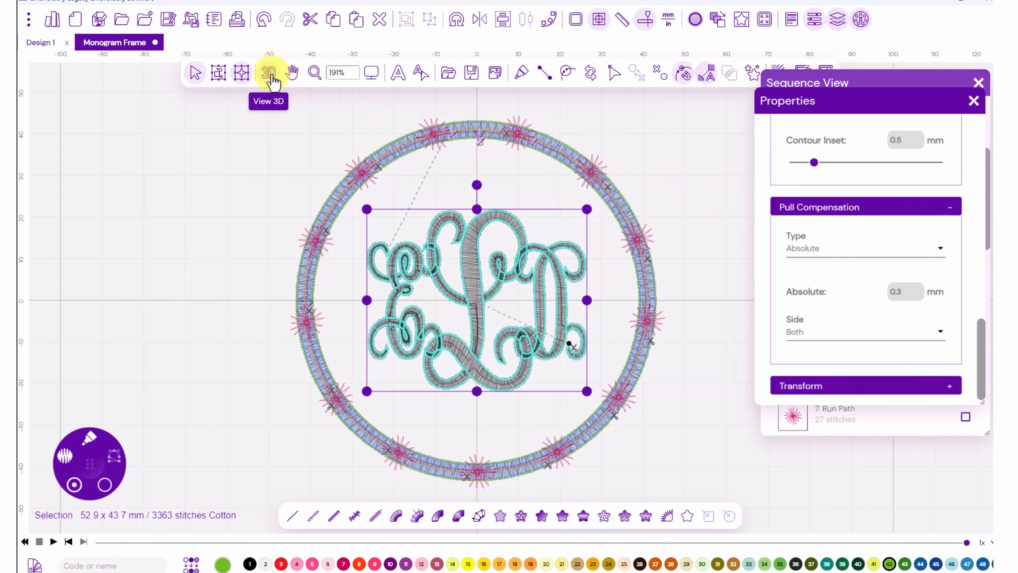
# - Recolor the monogram to Brother 406 Ultra Marine in the 3D preview and deselect it
pyautogui.click(268, 74)
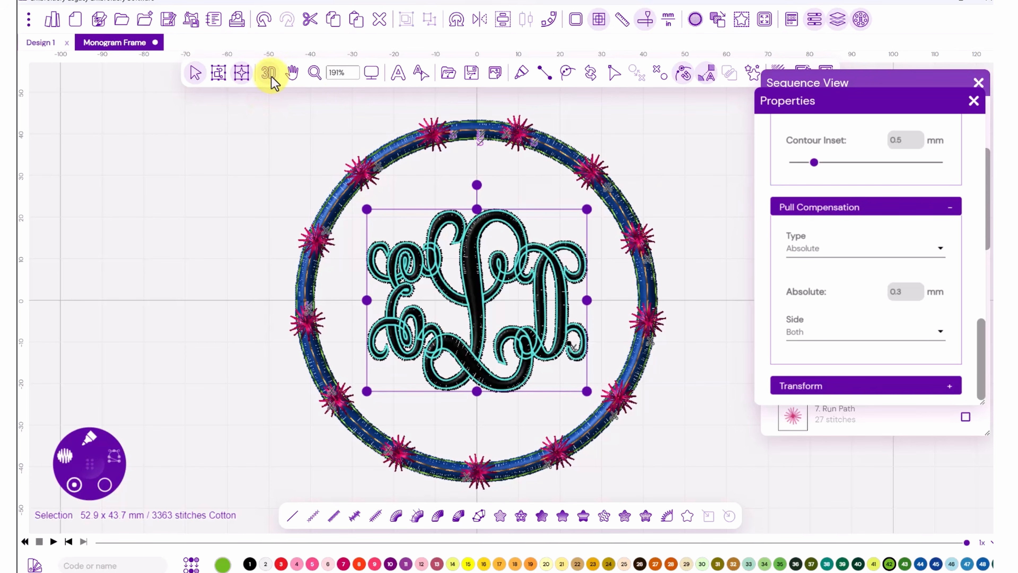
pyautogui.click(204, 408)
pyautogui.click(397, 314)
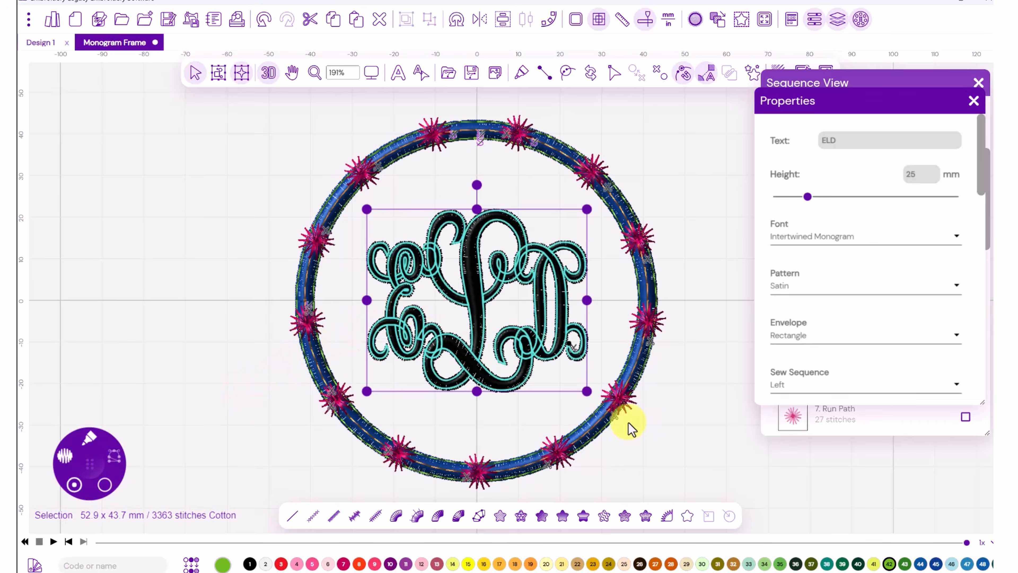
pyautogui.click(936, 564)
pyautogui.click(132, 342)
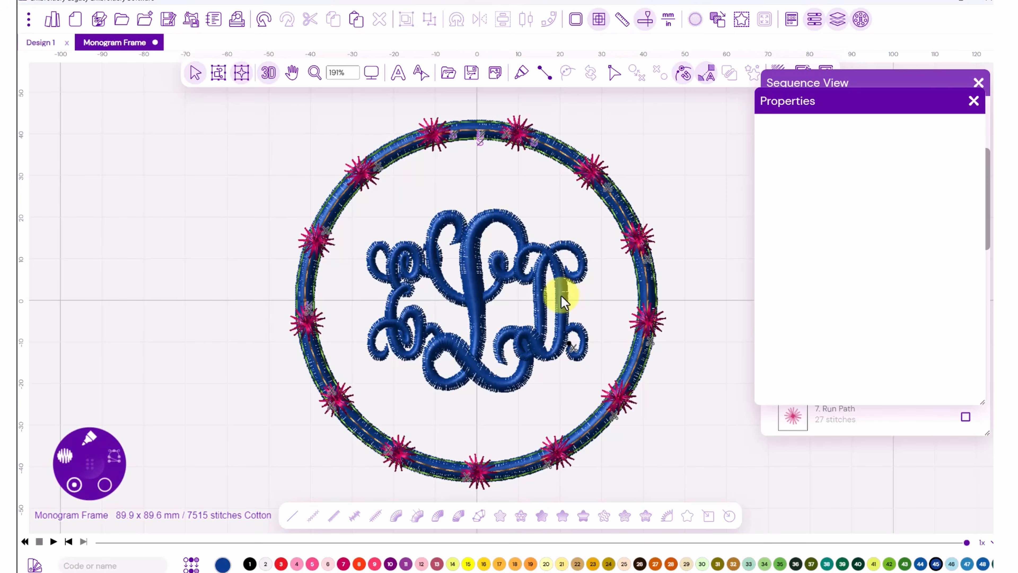
# - Break up the ELD monogram text and bring its Ultra Marine block at the end of the stitching sequence into view
pyautogui.click(472, 326)
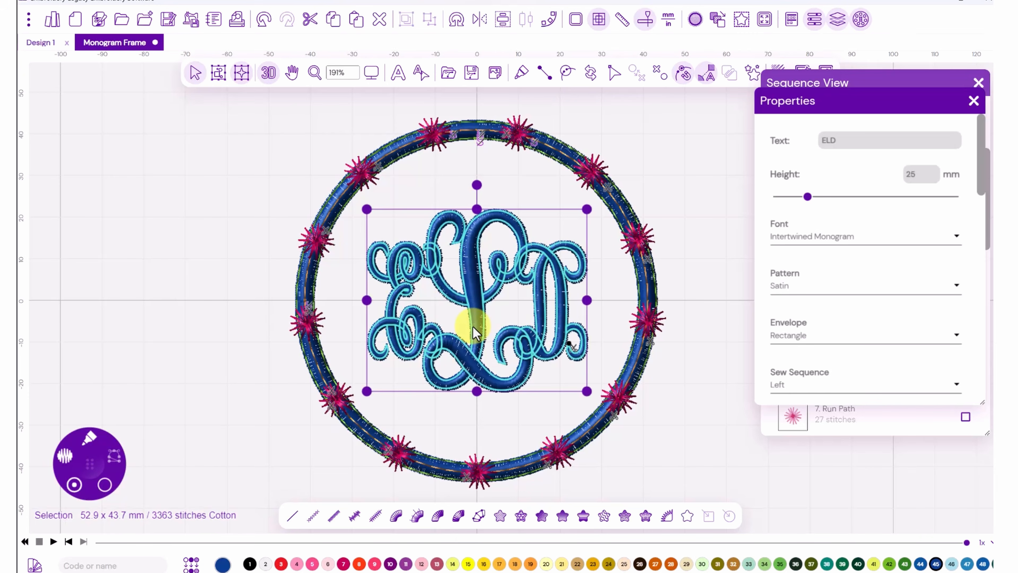
pyautogui.rightClick(472, 327)
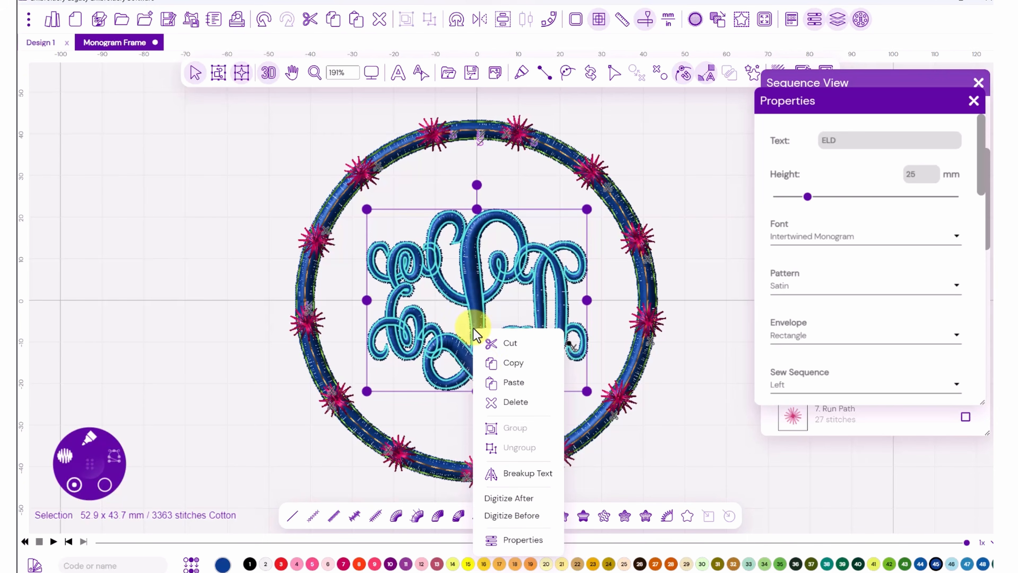
pyautogui.click(514, 475)
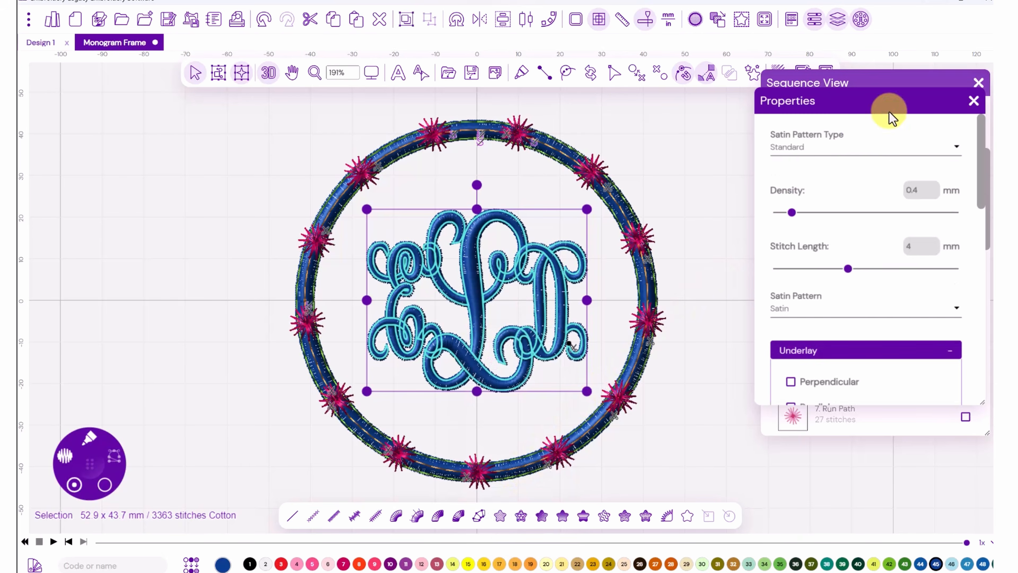
pyautogui.click(923, 85)
pyautogui.moveTo(984, 223); pyautogui.dragTo(986, 451)
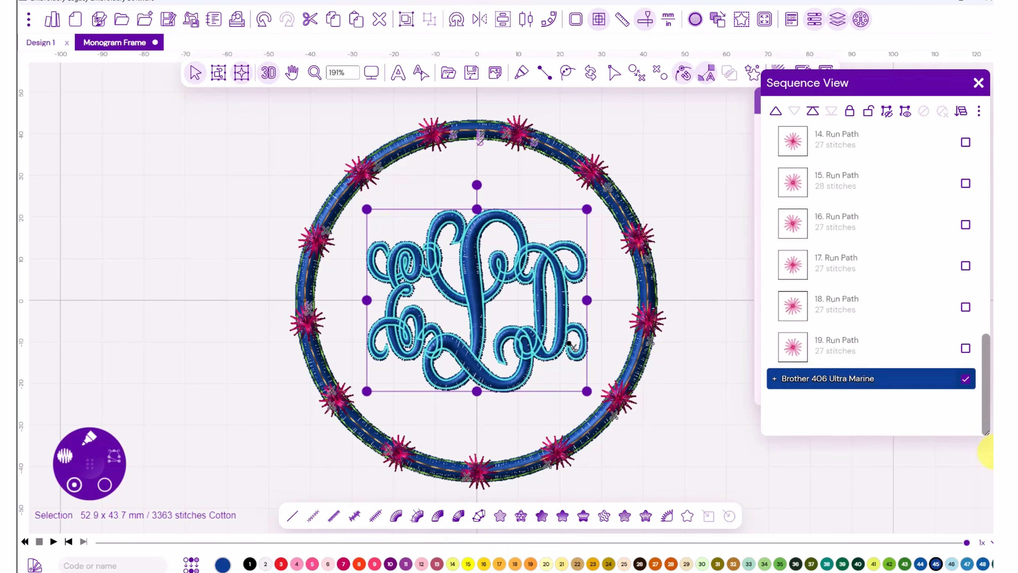
# - Expand the monogram's Ultra Marine block and move the letter D's satin path ahead of the letter L's, leaving nothing selected
pyautogui.click(774, 378)
pyautogui.moveTo(987, 387); pyautogui.dragTo(992, 421)
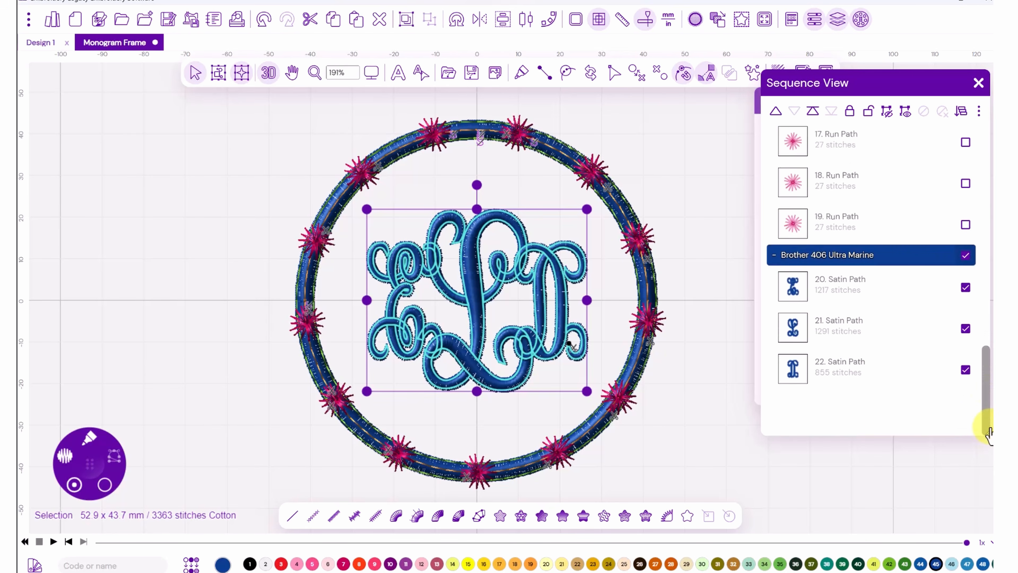
pyautogui.click(681, 351)
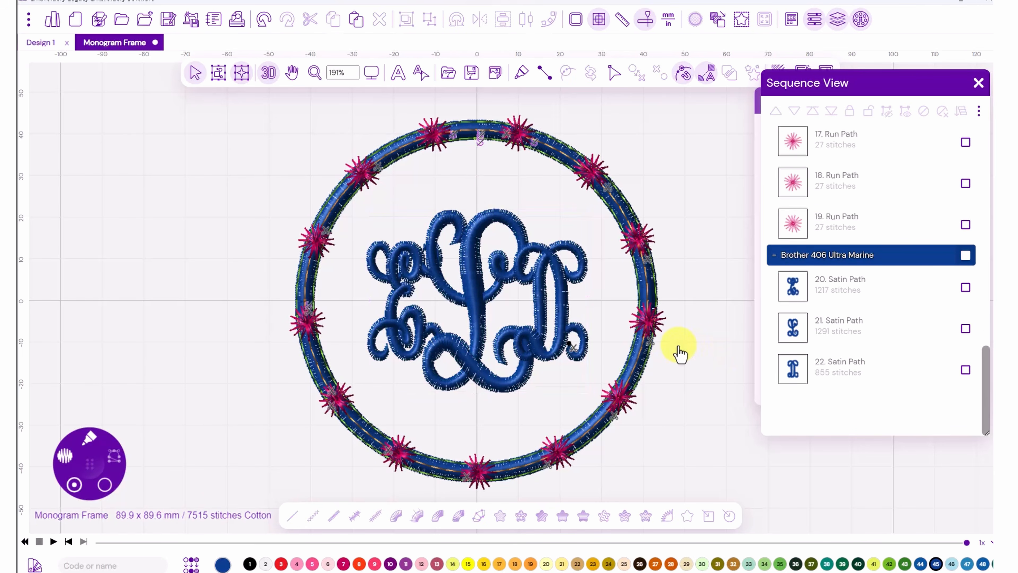
pyautogui.click(795, 378)
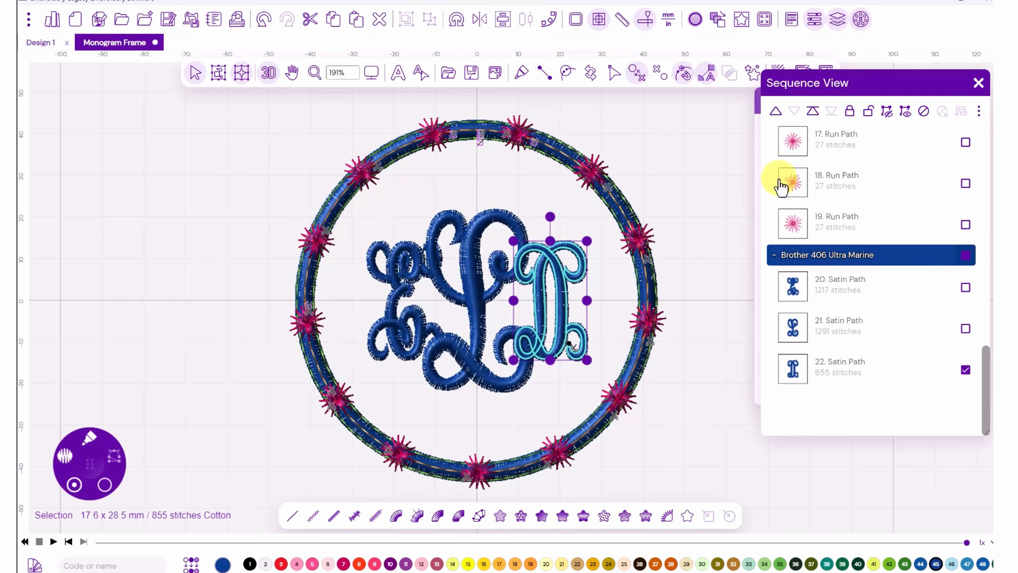
pyautogui.moveTo(795, 374); pyautogui.dragTo(793, 325)
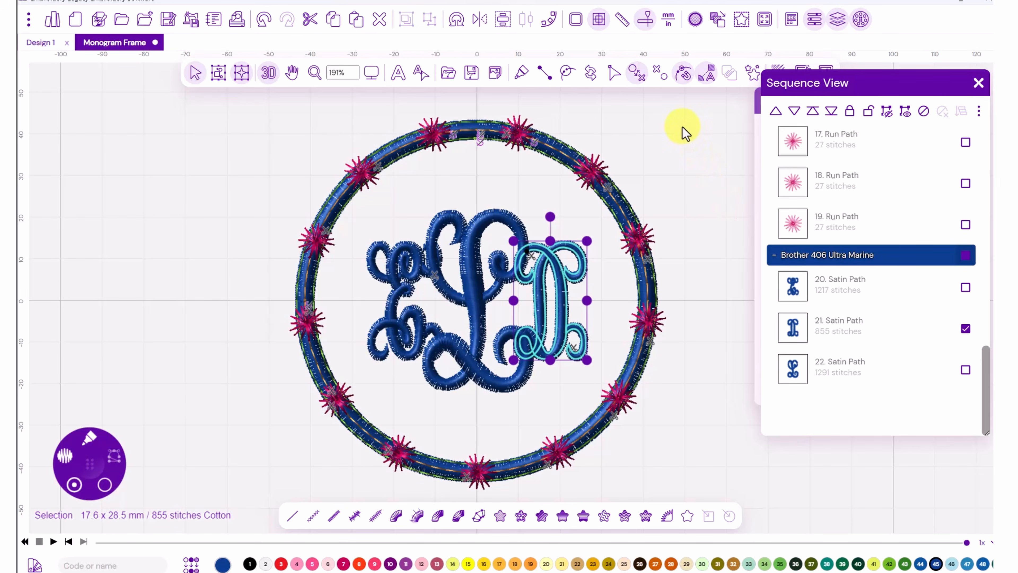
pyautogui.click(682, 148)
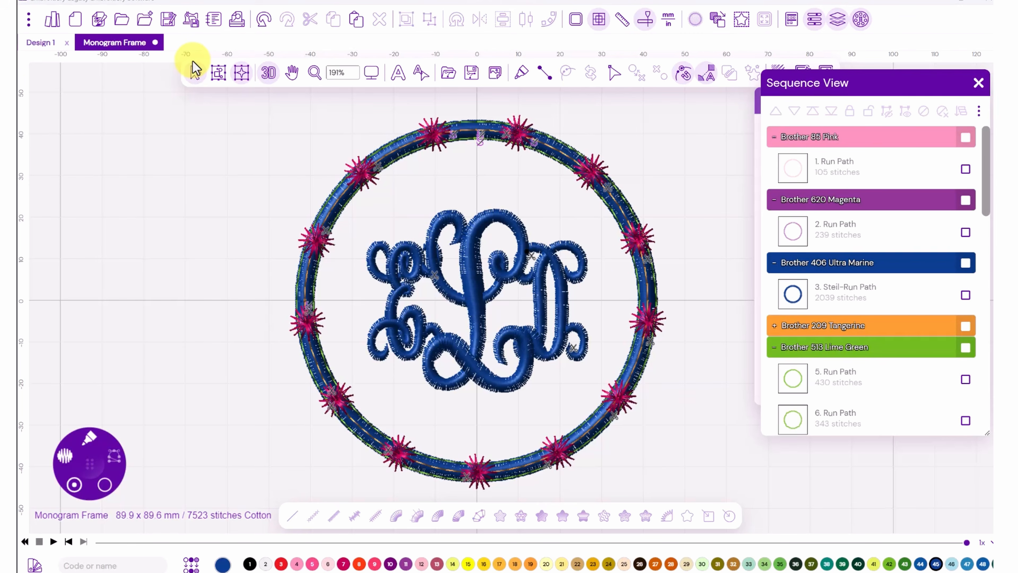
# - Play the slow redraw and scrub through the stitch-out of the whole design to examine its sewing order
pyautogui.click(646, 22)
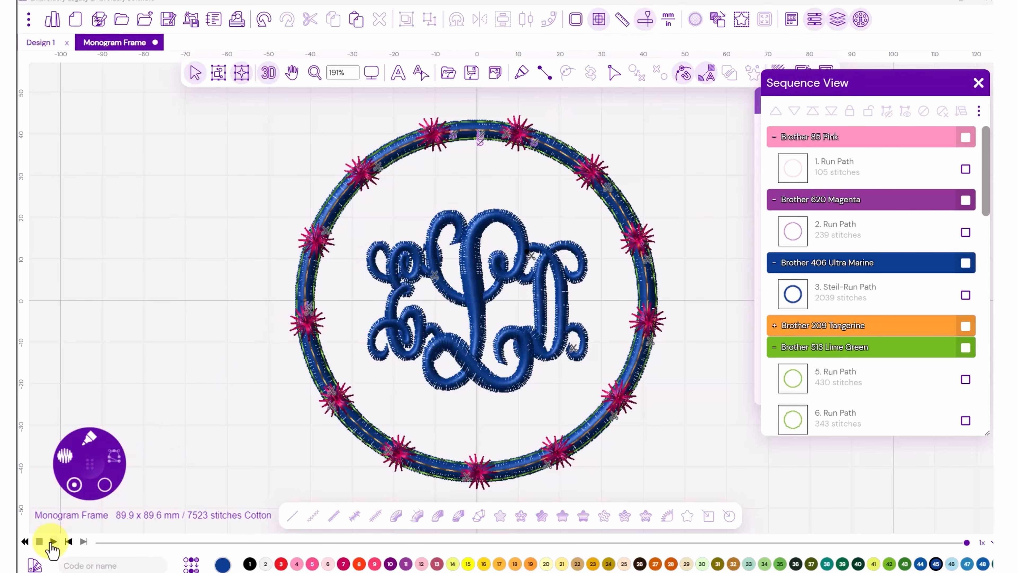
pyautogui.click(52, 542)
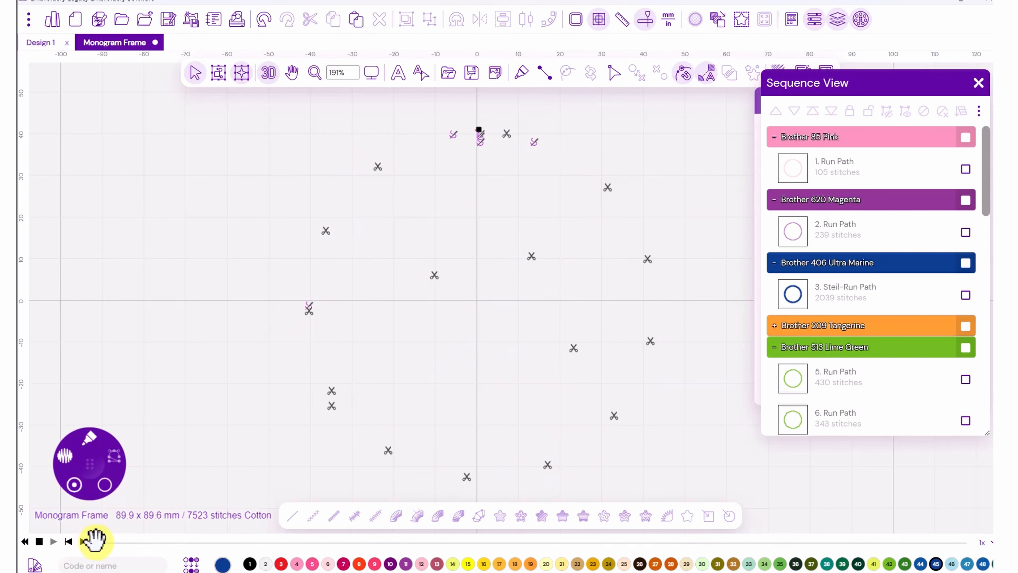
pyautogui.click(106, 545)
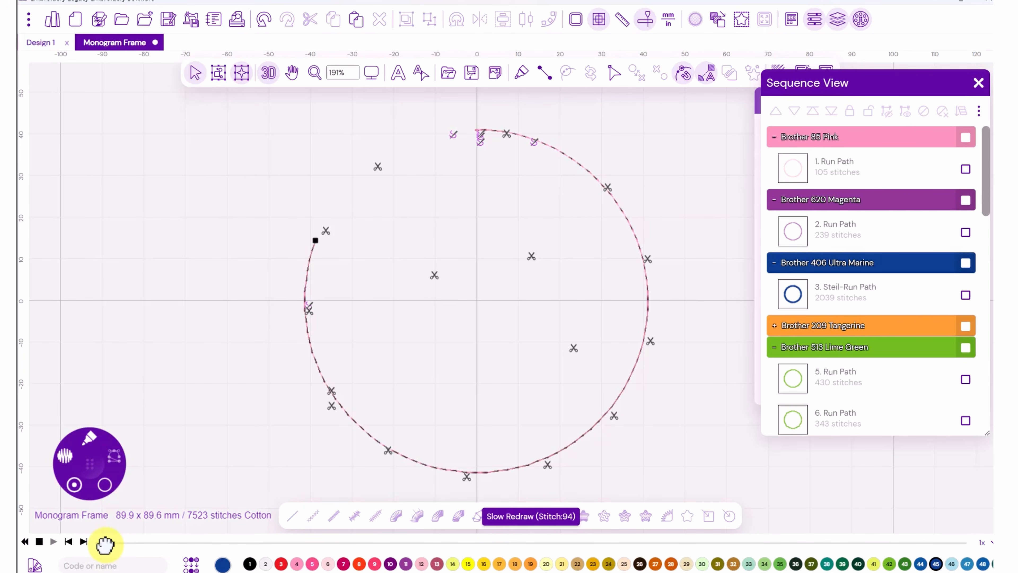
pyautogui.moveTo(106, 544); pyautogui.dragTo(129, 545)
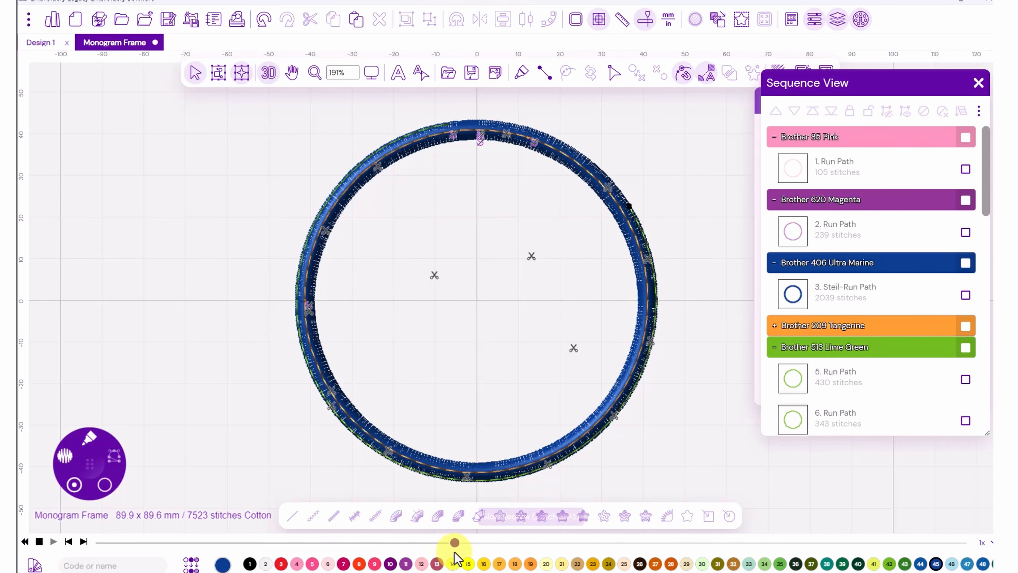
pyautogui.moveTo(471, 545); pyautogui.dragTo(727, 542)
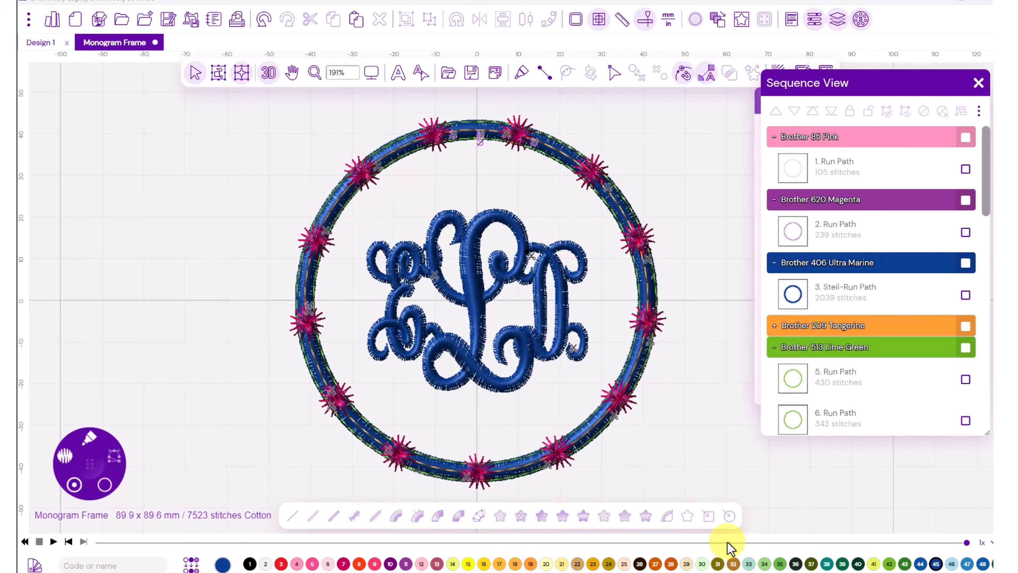
# - Add four lines of design notes: "1.Pl", "2.TL", "3.Trim Fab" and "4. Stitch design"
pyautogui.click(214, 28)
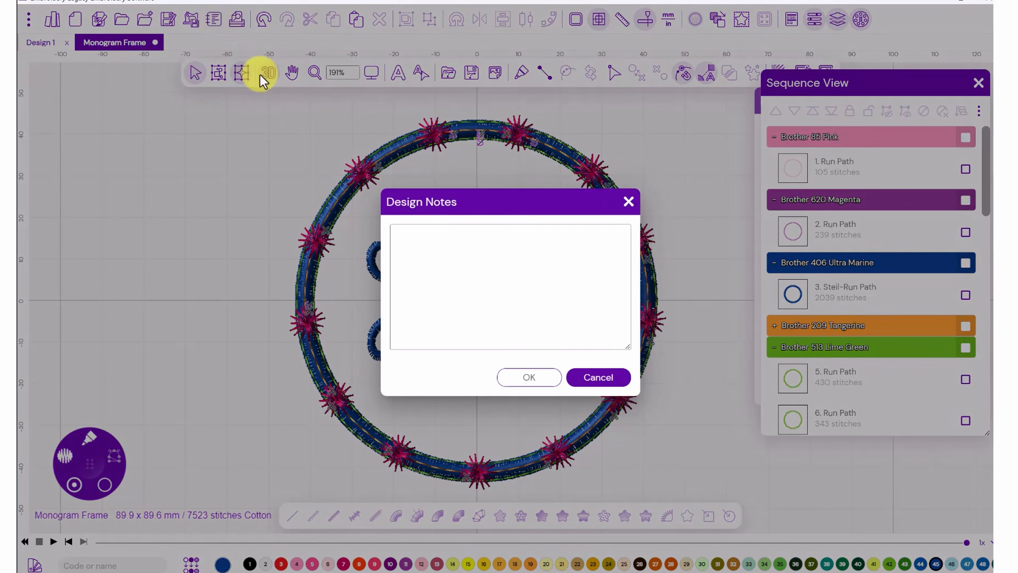
pyautogui.click(409, 247)
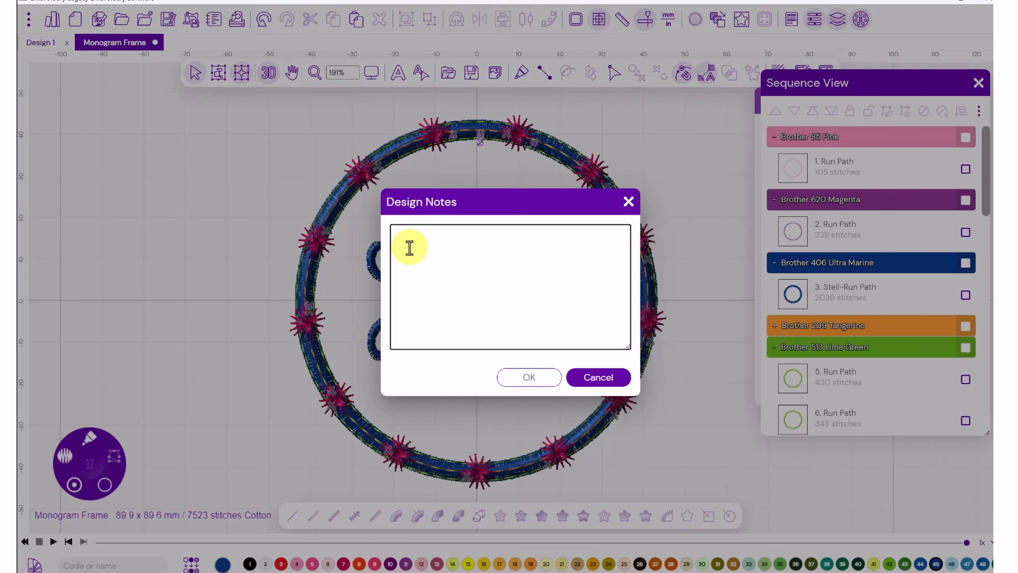
pyautogui.write('1.Pl')
pyautogui.write('.')
pyautogui.write('T')
pyautogui.press('Return')
pyautogui.write('3.Trim Fab')
pyautogui.press('Return')
pyautogui.write('4. Stitch design')
pyautogui.click(528, 377)
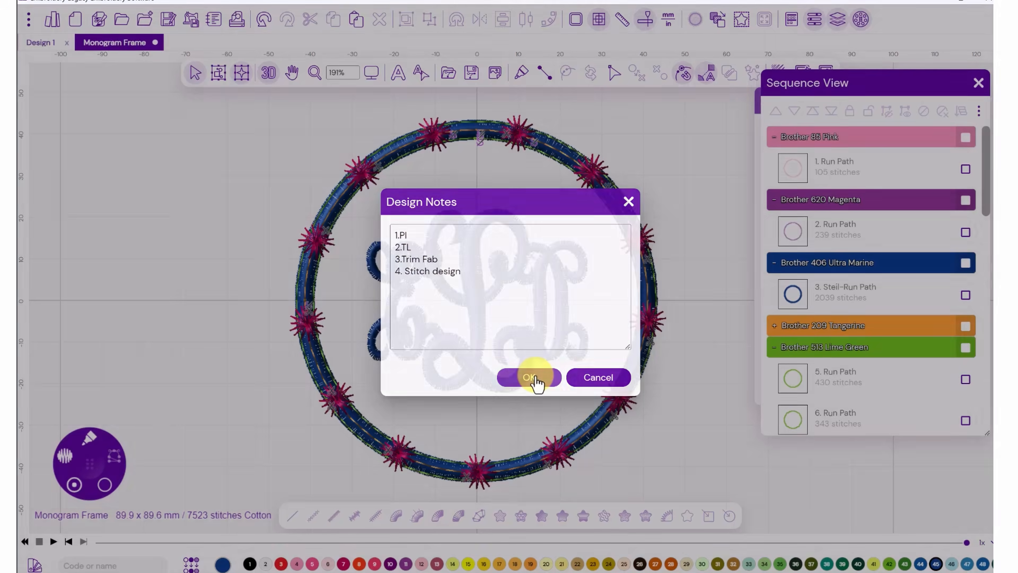
# - Examine the design's print preview with its colour chart and notes, and close it without printing
pyautogui.click(237, 25)
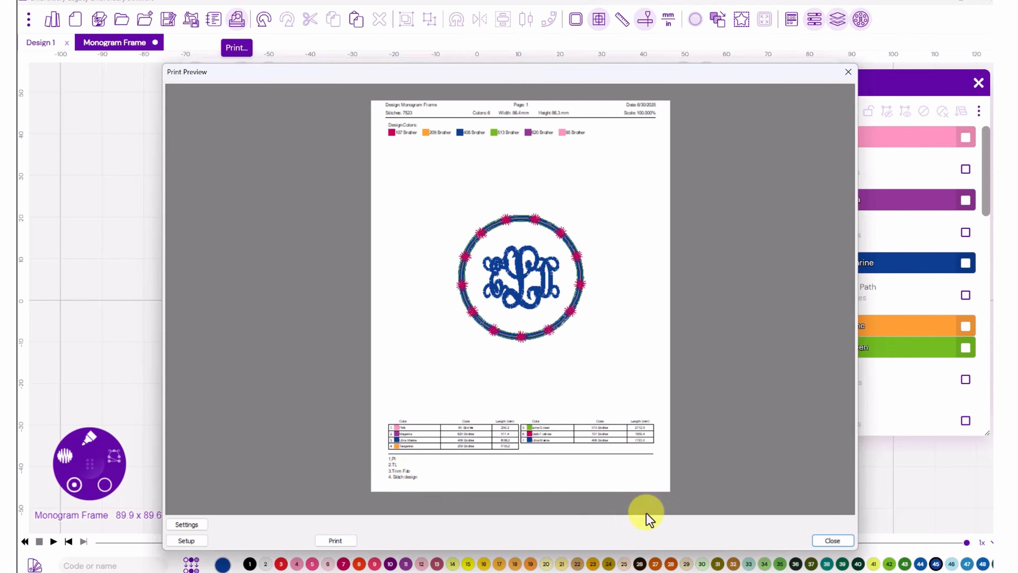
pyautogui.click(834, 540)
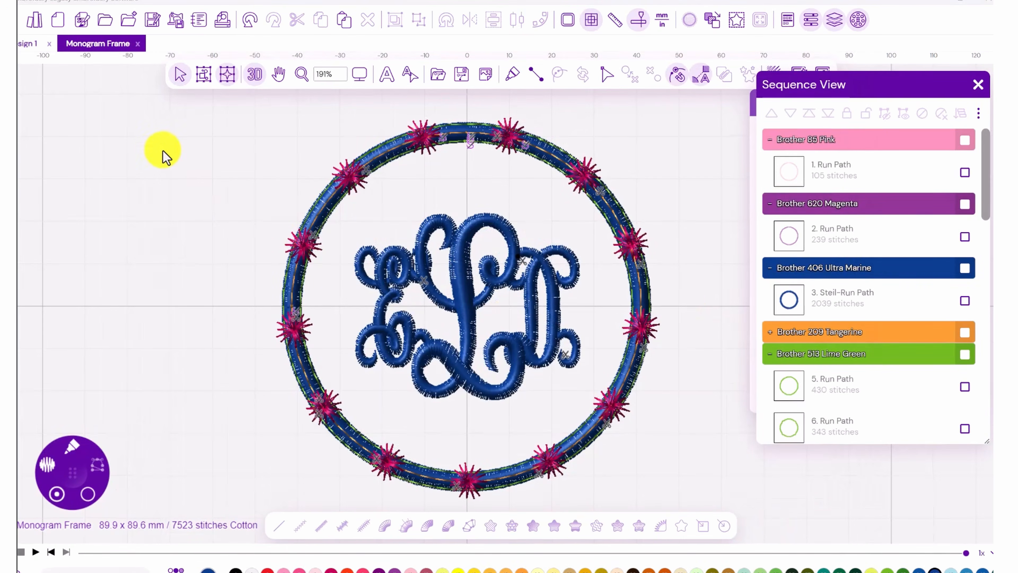
# - Check which file type Save As offers for the Monogram Frame working file, and leave without saving
pyautogui.click(148, 21)
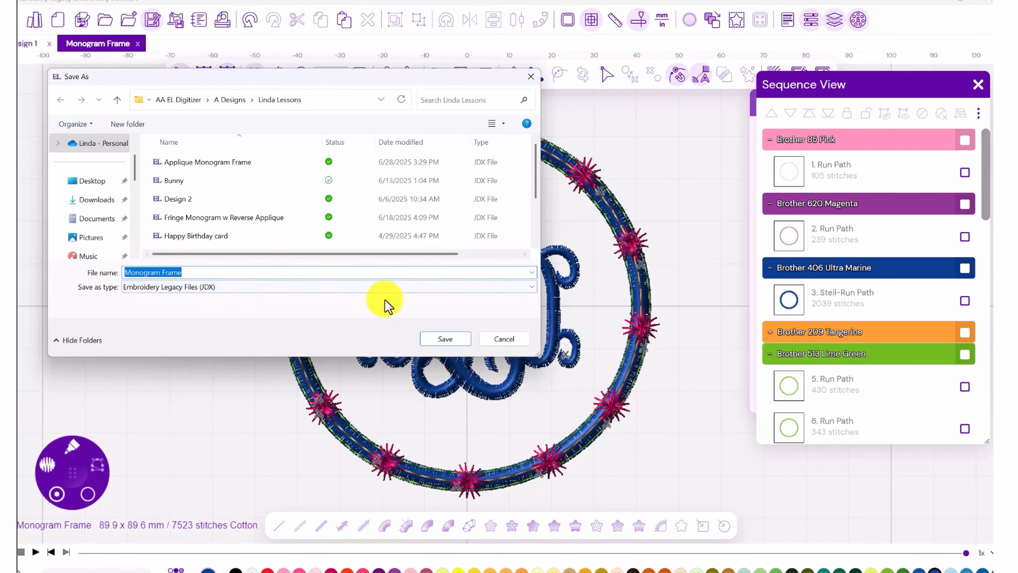
pyautogui.click(531, 286)
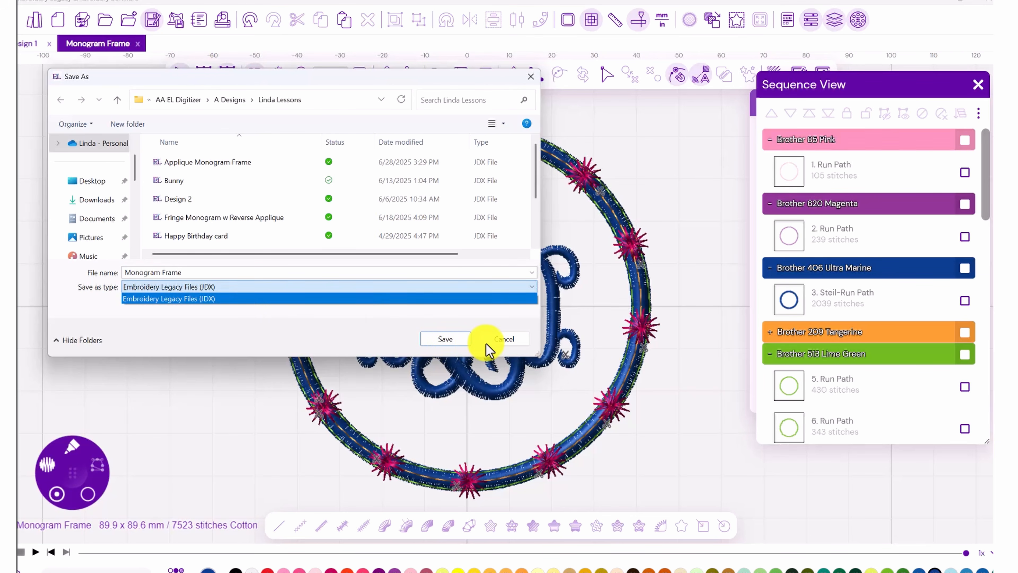
pyautogui.click(510, 343)
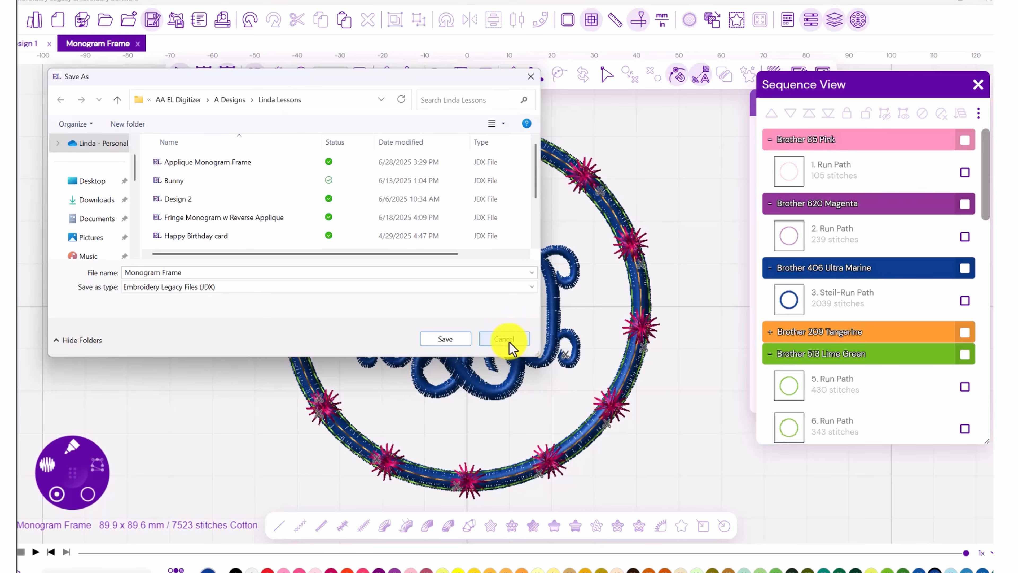
pyautogui.click(510, 341)
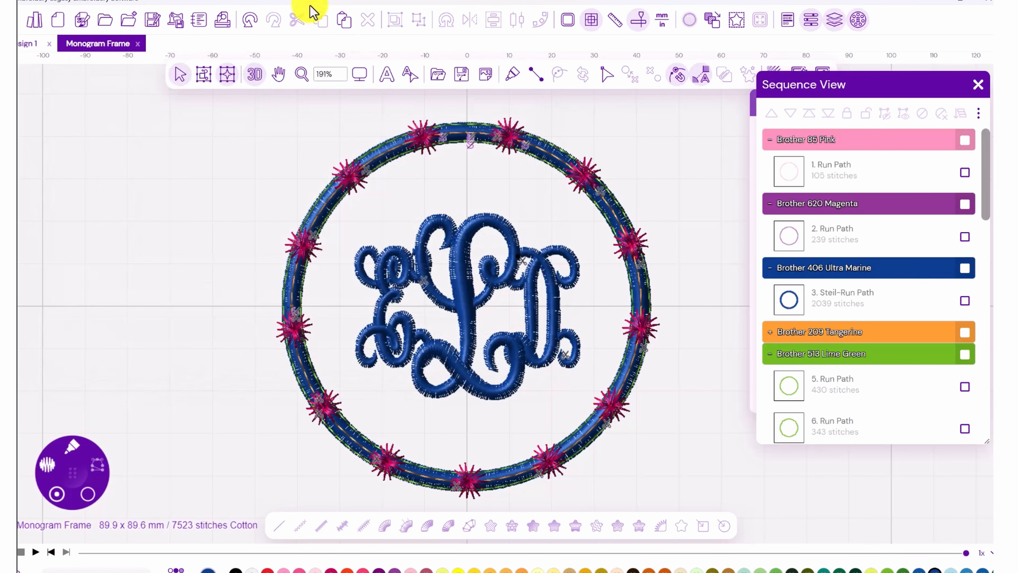
# - Export the design as Monogram Frame in Tajima (DST) format to the Linda Lessons folder, replacing the existing file
pyautogui.click(176, 30)
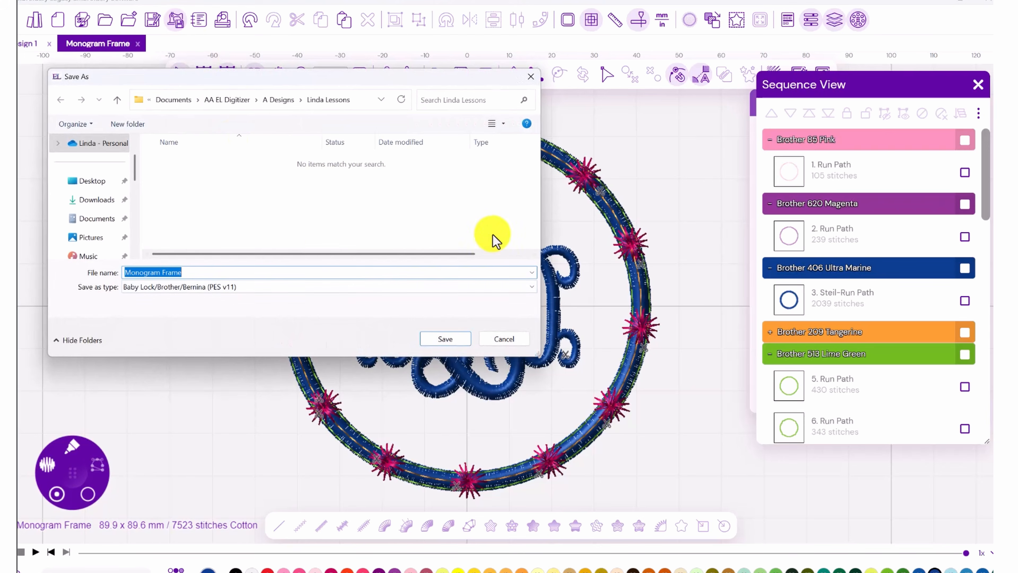
pyautogui.click(539, 287)
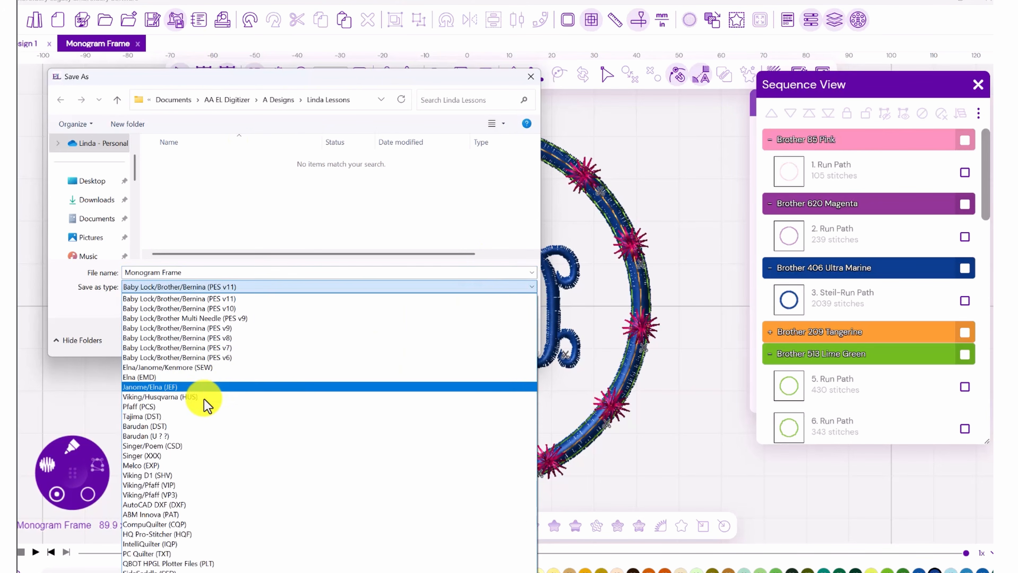
pyautogui.click(193, 406)
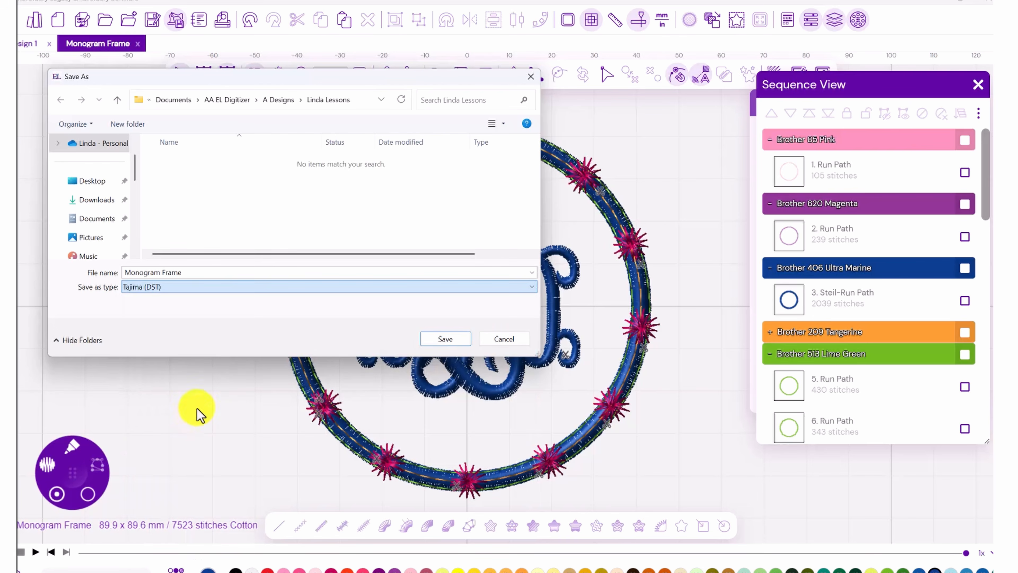
pyautogui.click(442, 338)
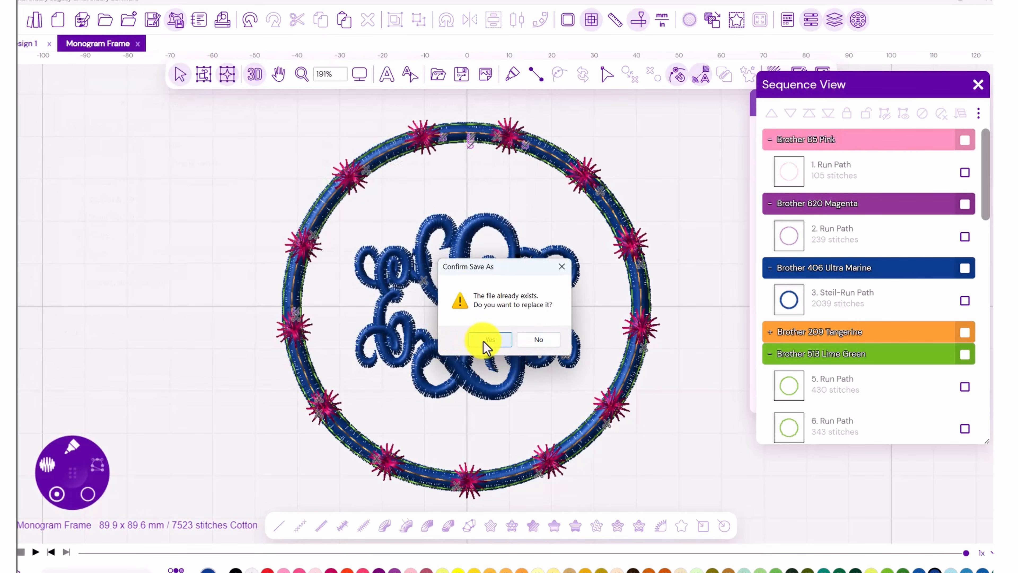
pyautogui.click(484, 341)
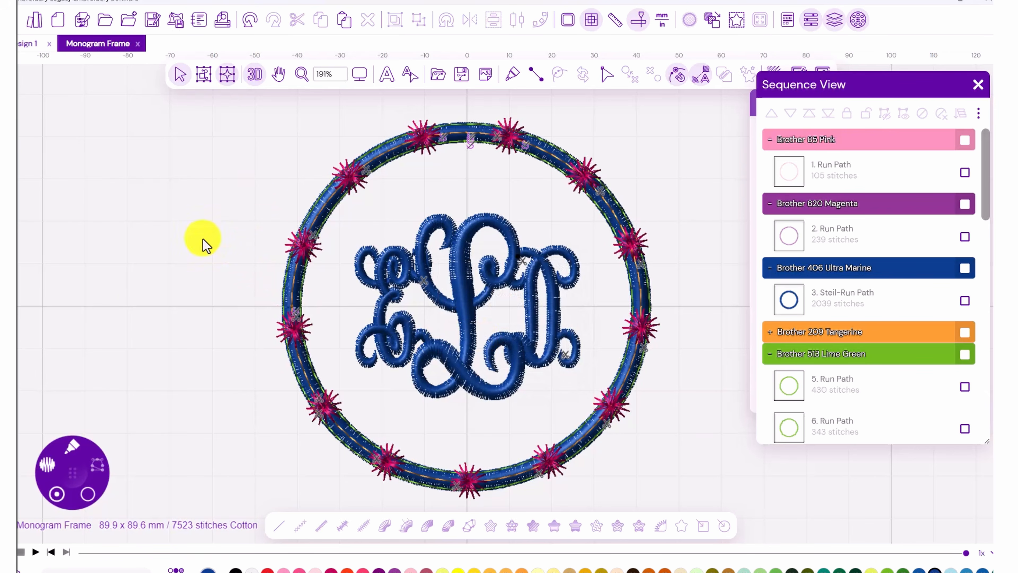